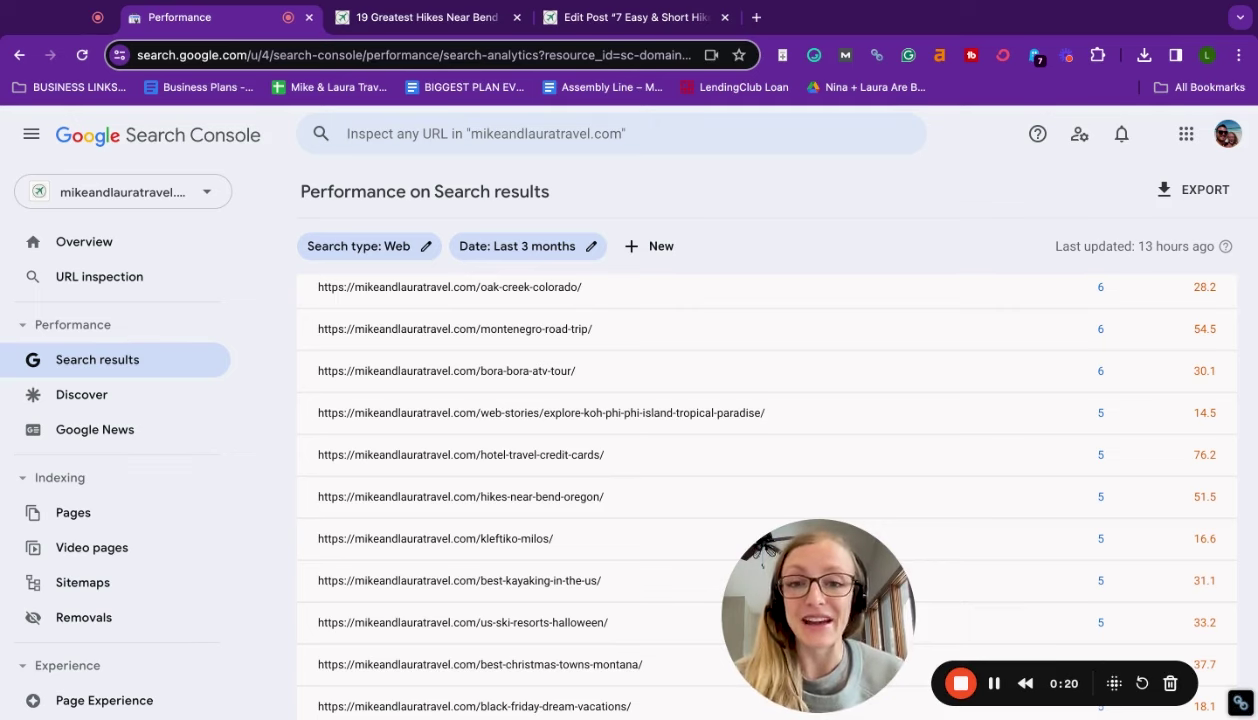
left_click_drag(818, 616, 1153, 210)
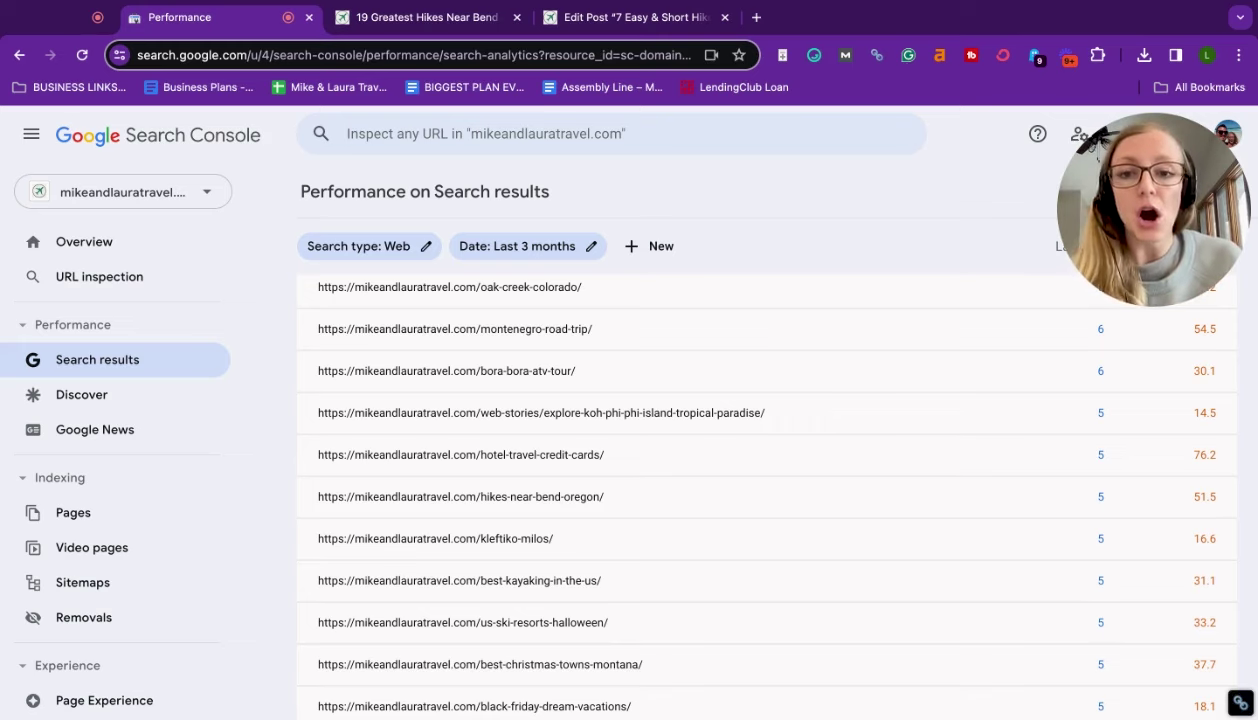
Step: Switch to the Mike & Laura Travel blog, open its home page and close the video and banner ads
left_click(442, 20)
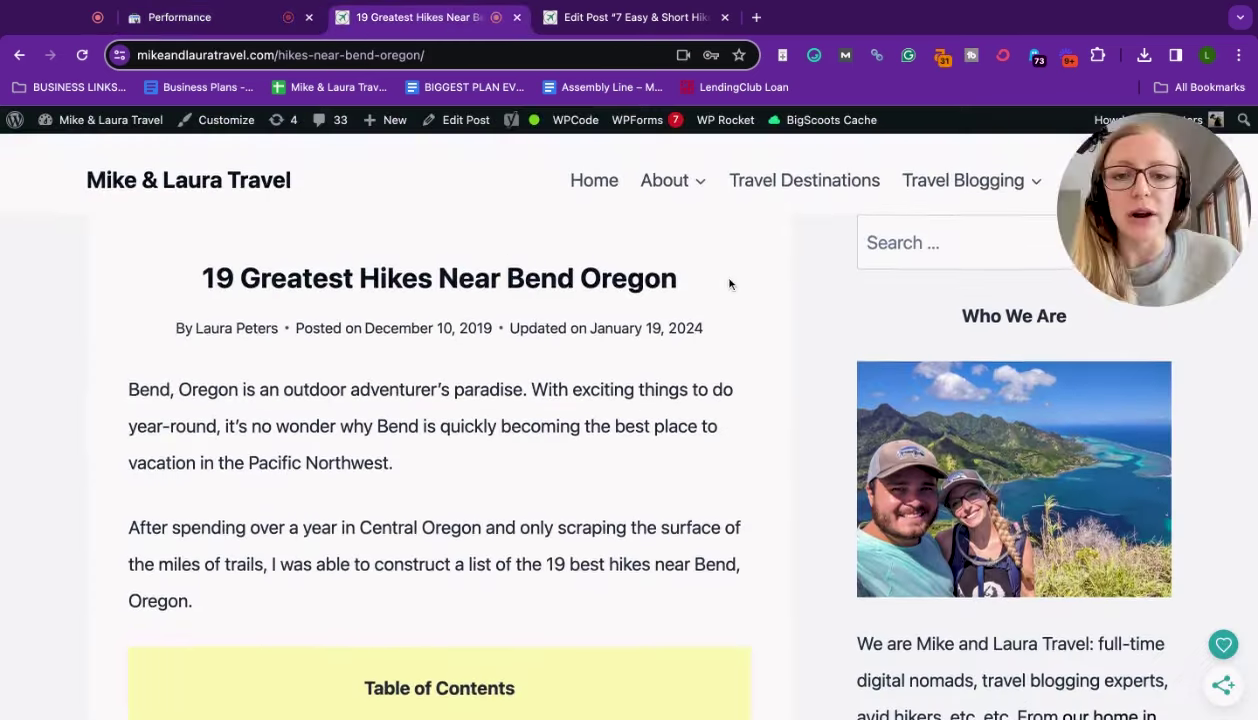
left_click(594, 174)
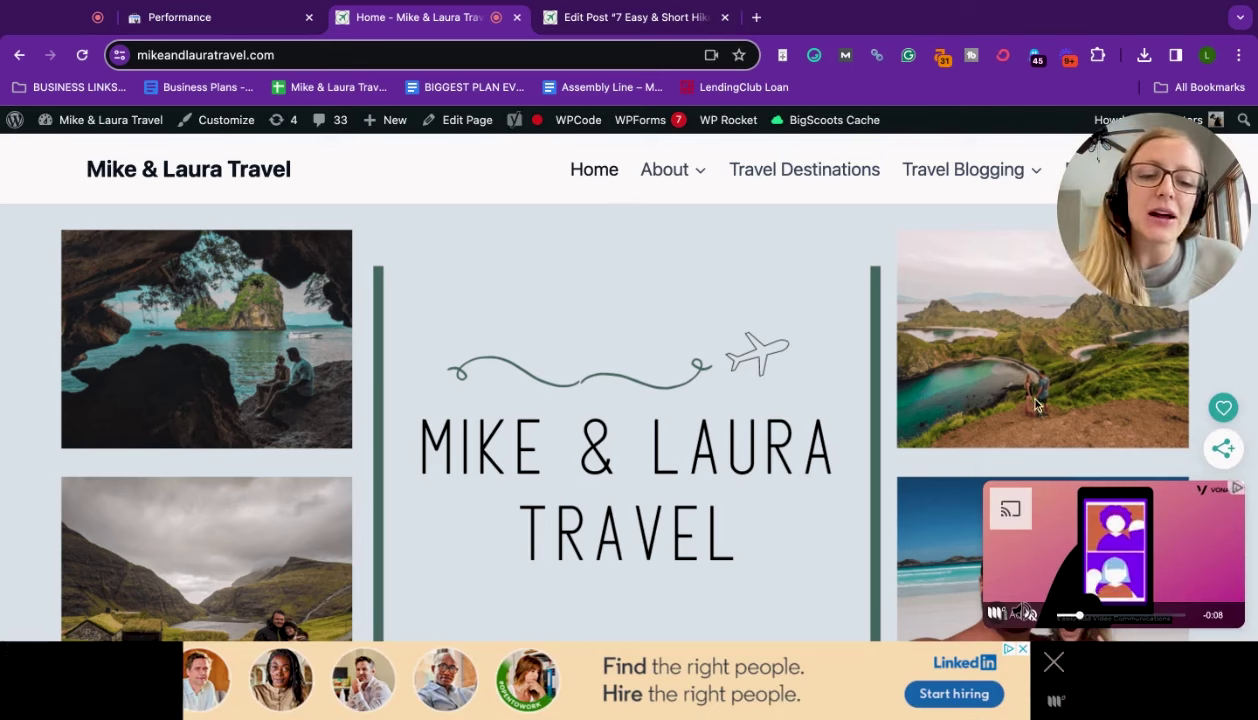
left_click(982, 478)
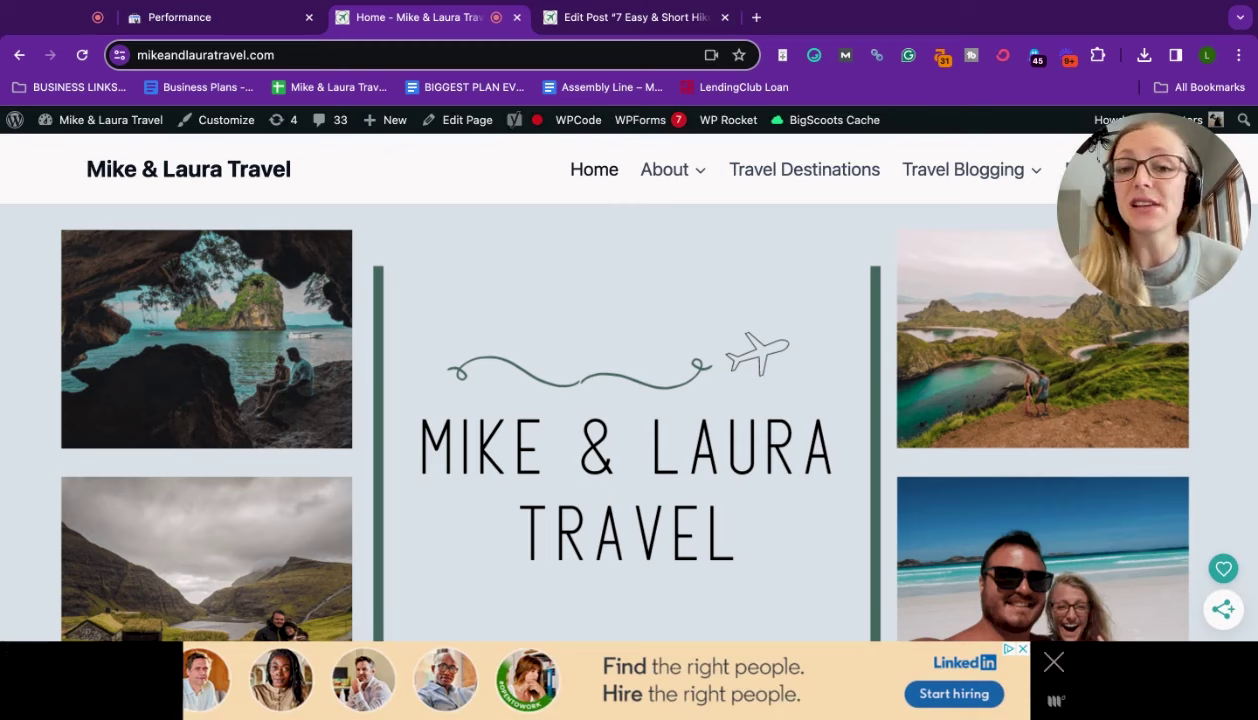
left_click(1054, 662)
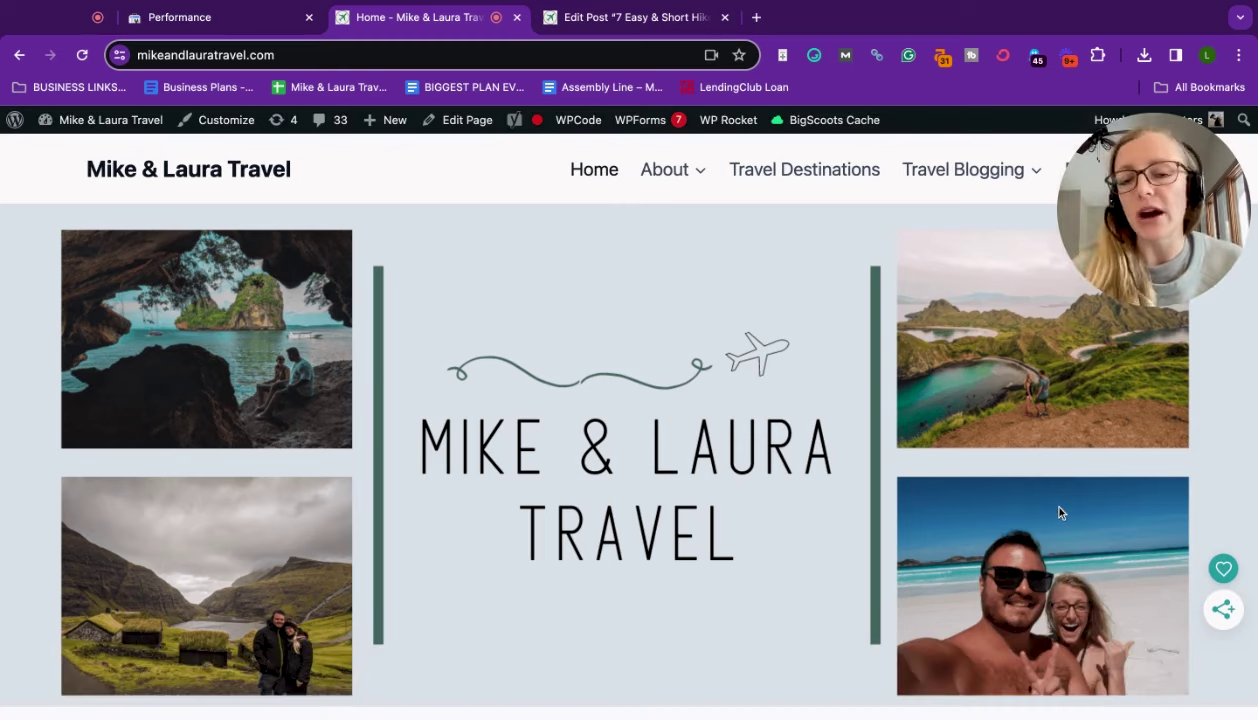
scroll(849, 482, "down", 3)
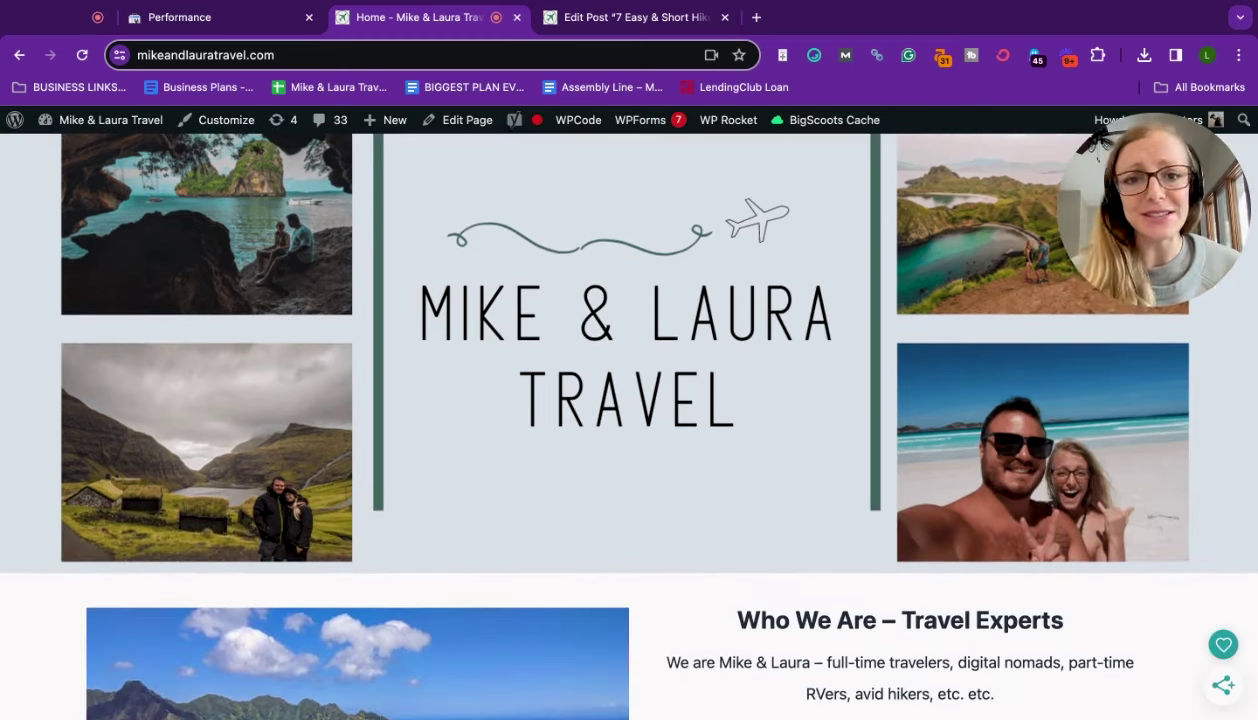
scroll(849, 482, "up", 3)
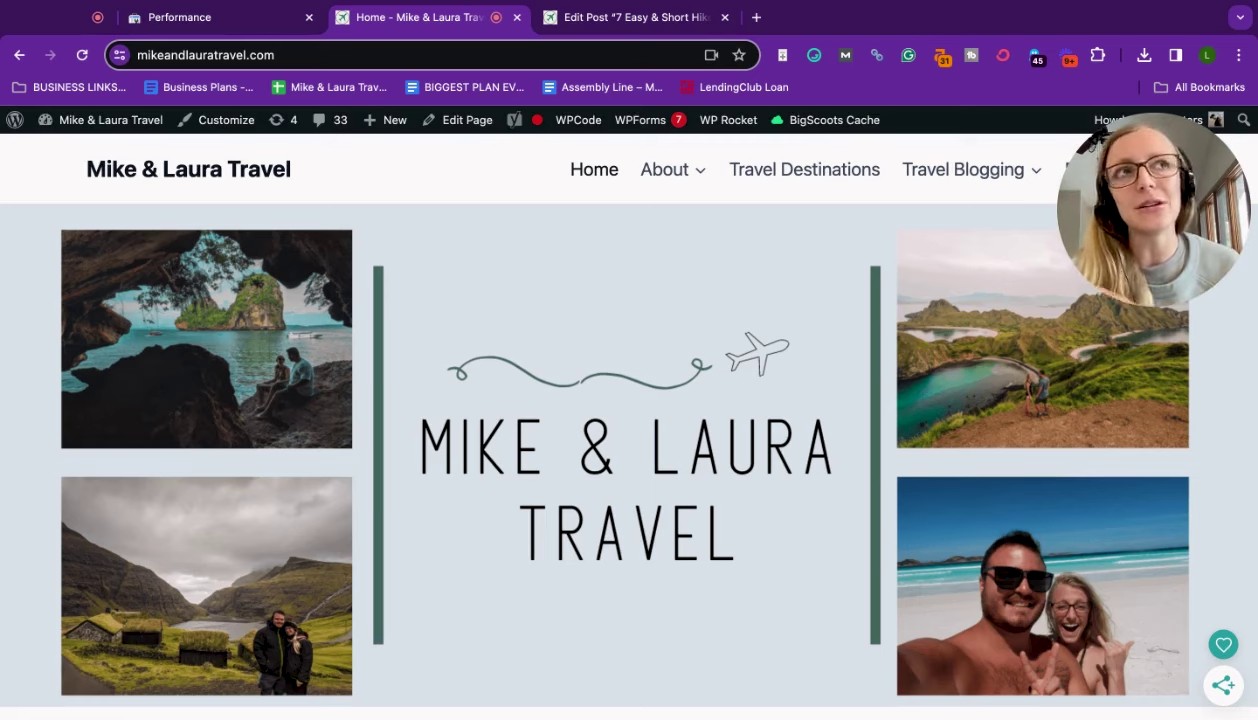
left_click(279, 31)
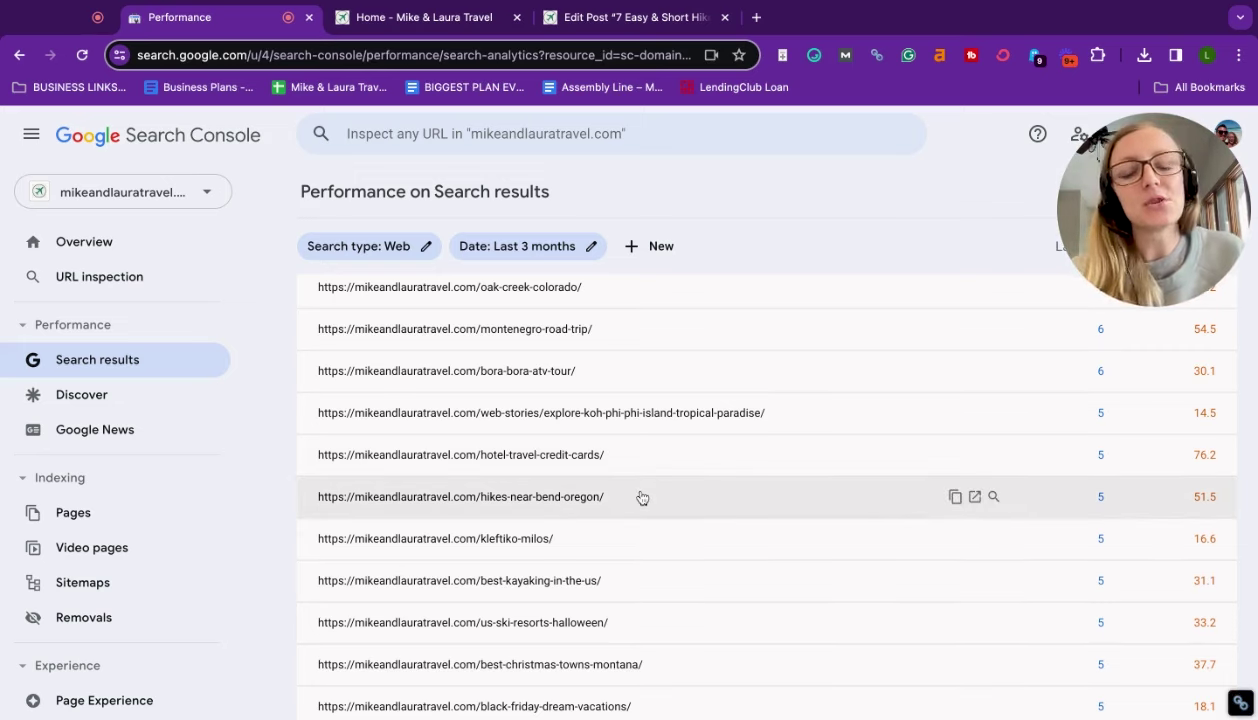
left_click(642, 497)
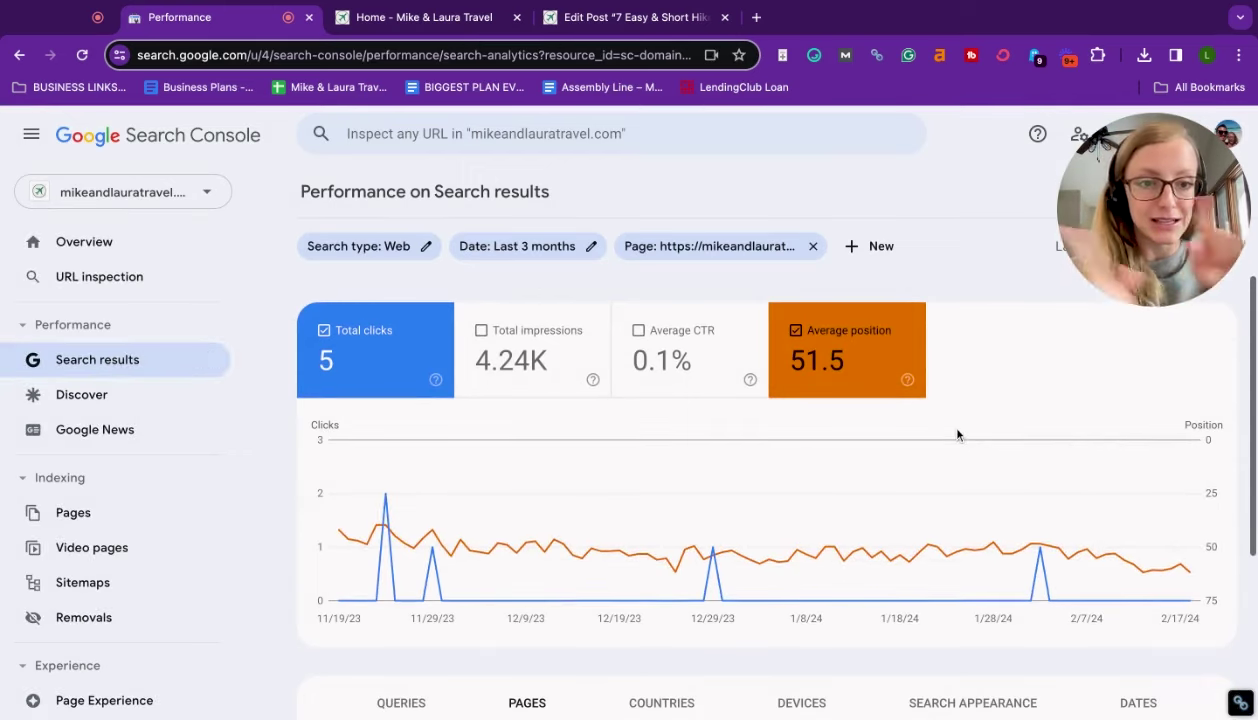
left_click(703, 246)
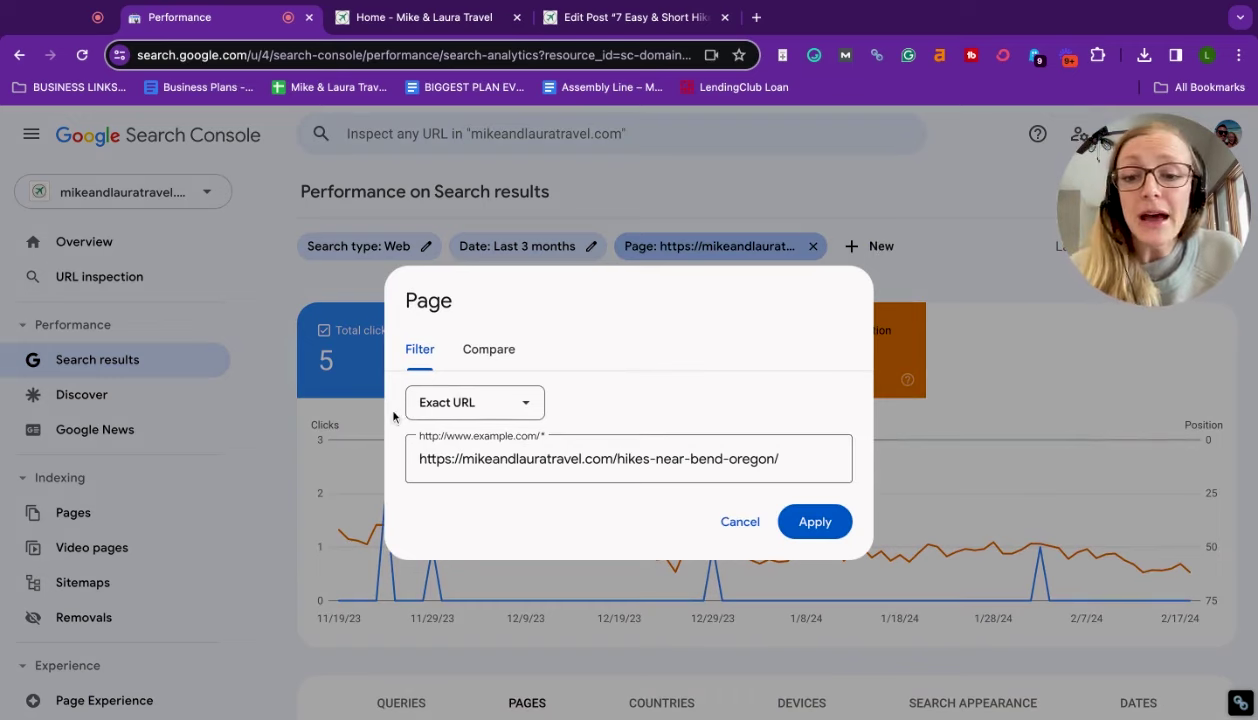
left_click(815, 522)
Step: List the search queries for the filtered page and increase the number of rows shown per page
scroll(927, 416, "down", 2)
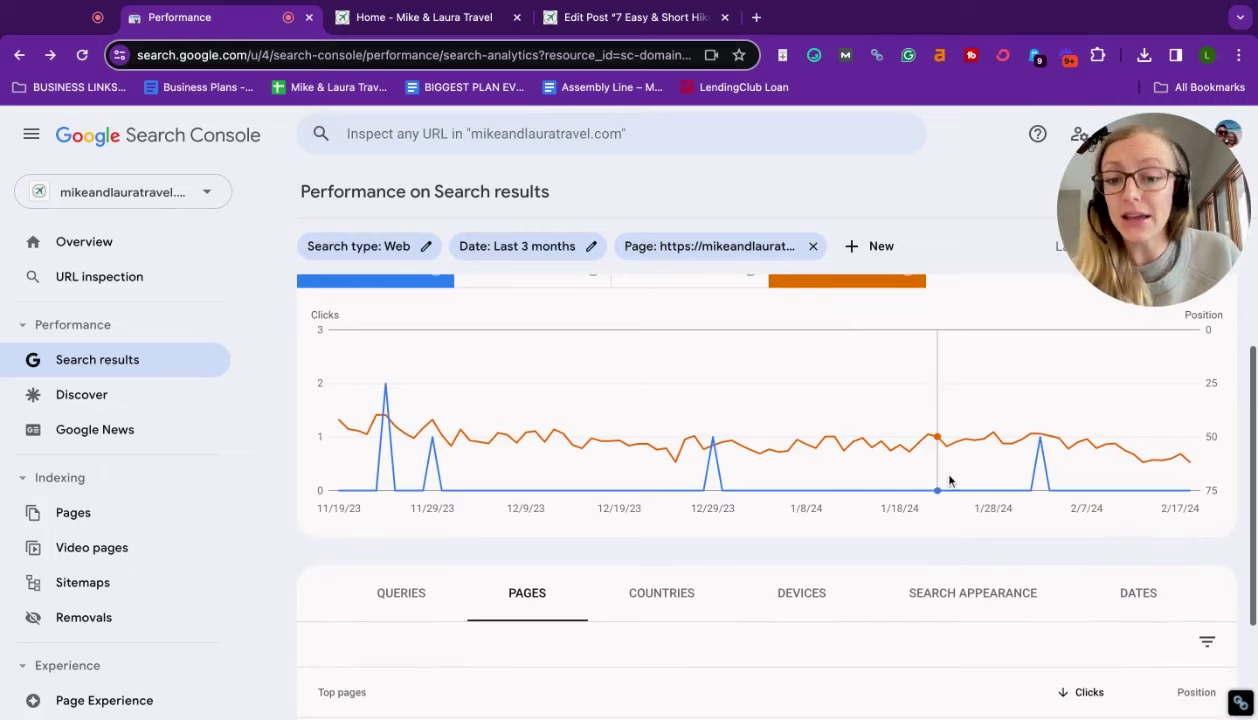
scroll(949, 481, "down", 1)
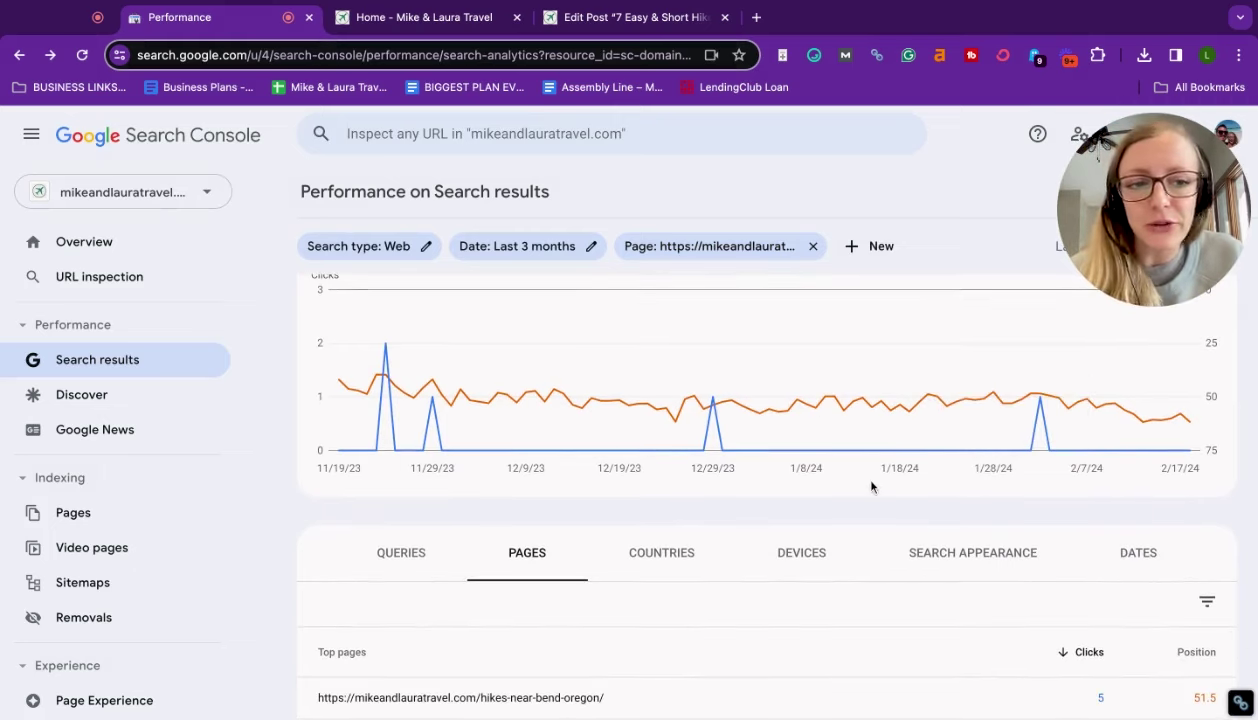
scroll(859, 501, "down", 3)
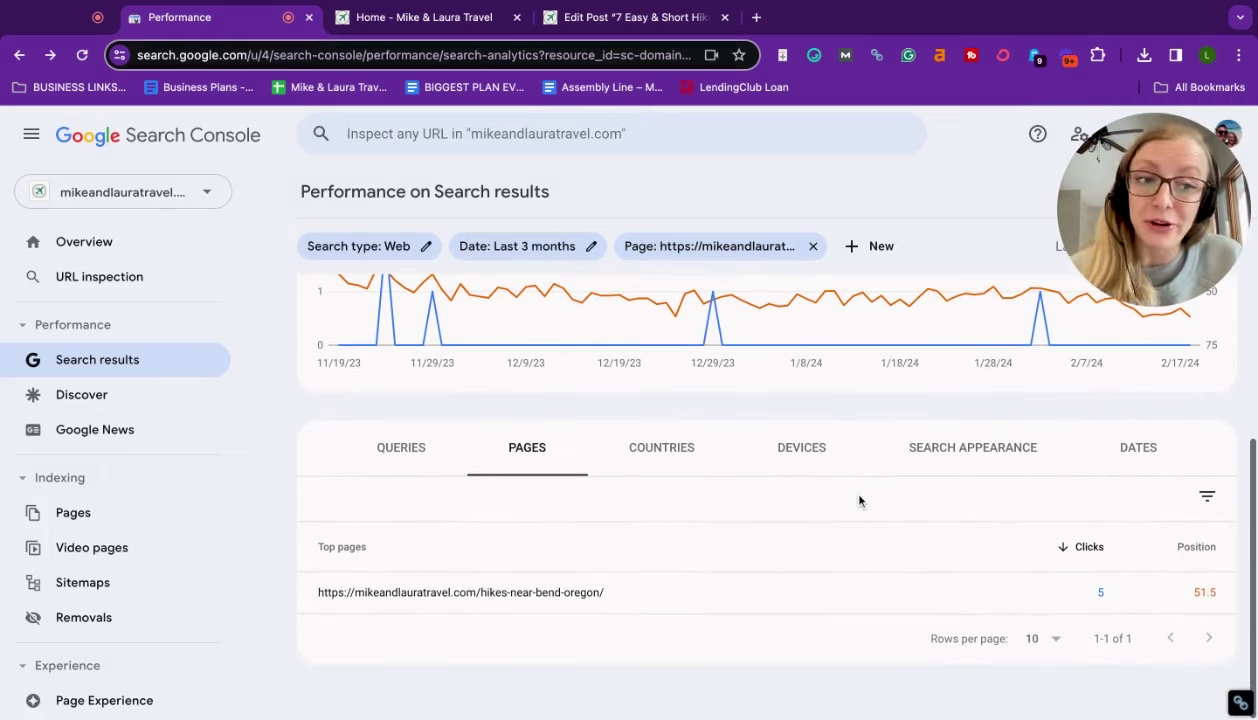
left_click(405, 455)
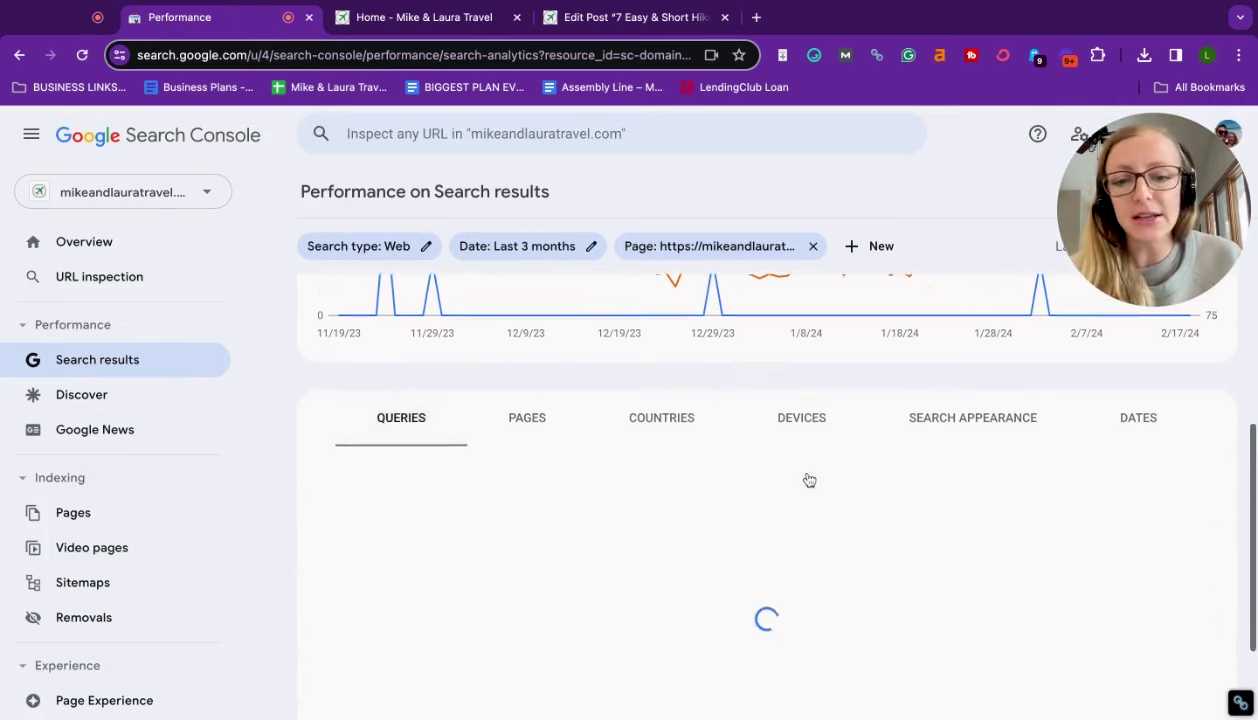
scroll(809, 480, "down", 5)
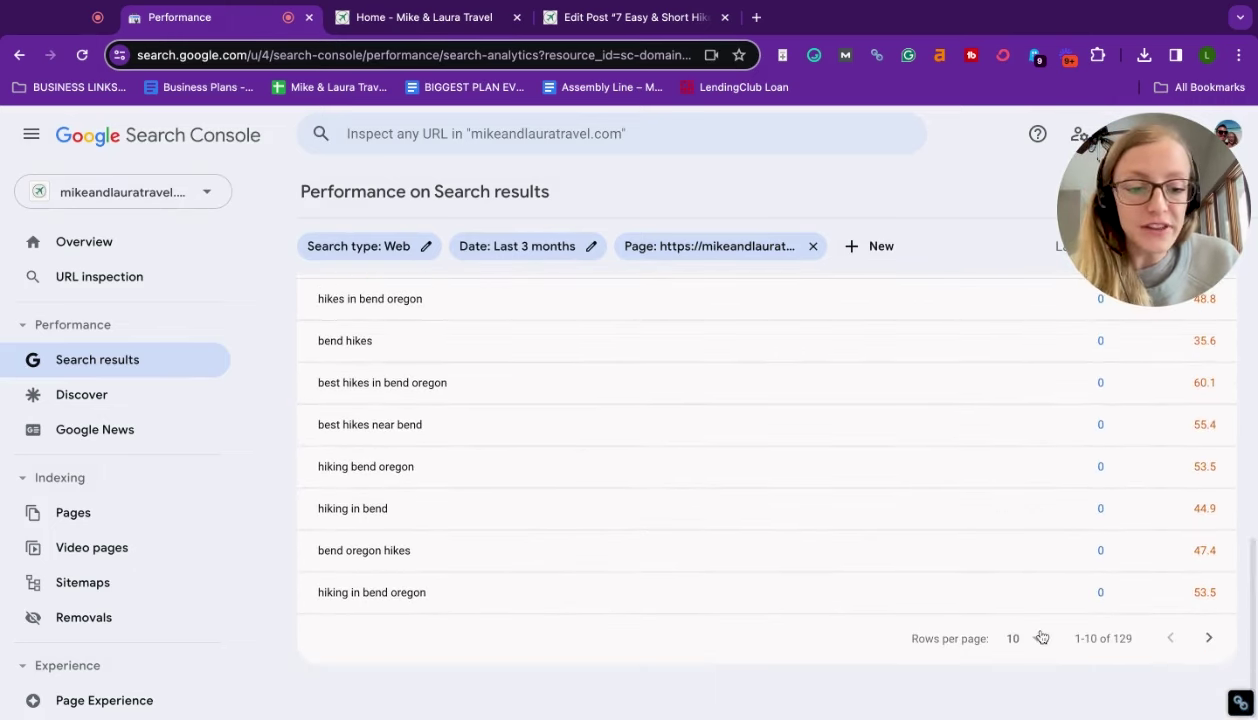
left_click(1041, 638)
left_click(1017, 688)
Step: Examine the page's query list with clicks and average positions, comparing it with the overall performance chart
scroll(1012, 560, "down", 4)
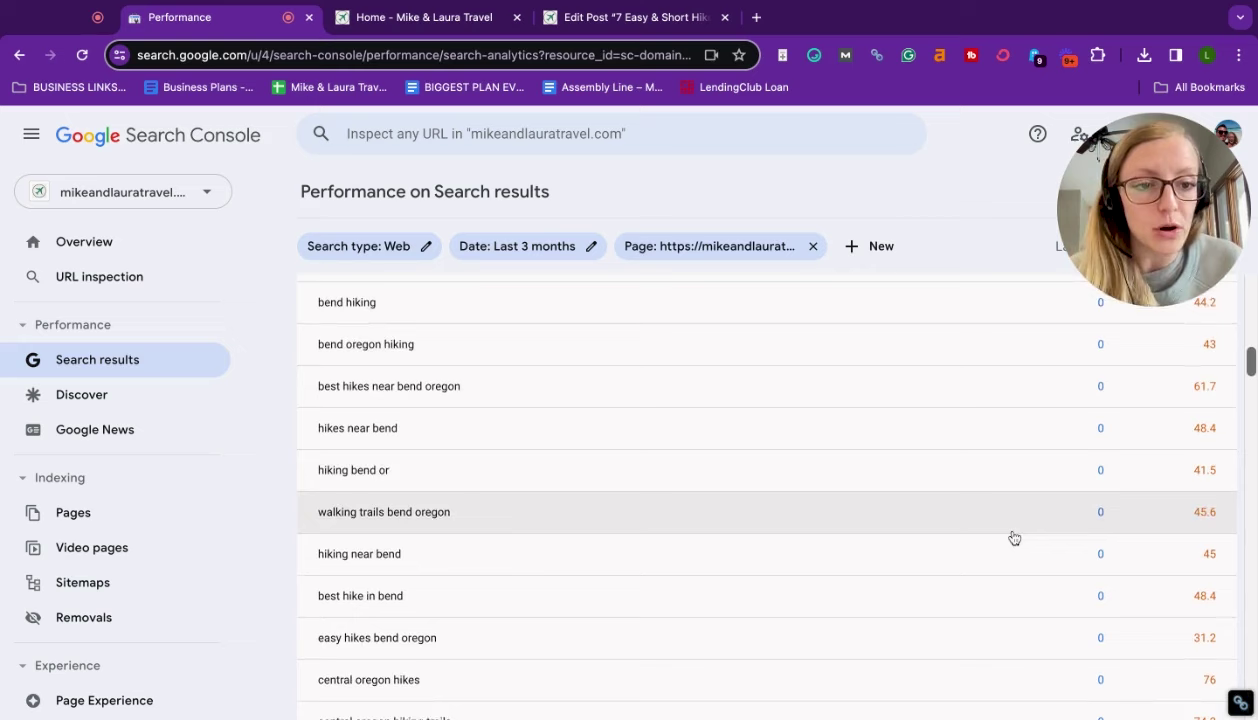
scroll(1012, 535, "up", 10)
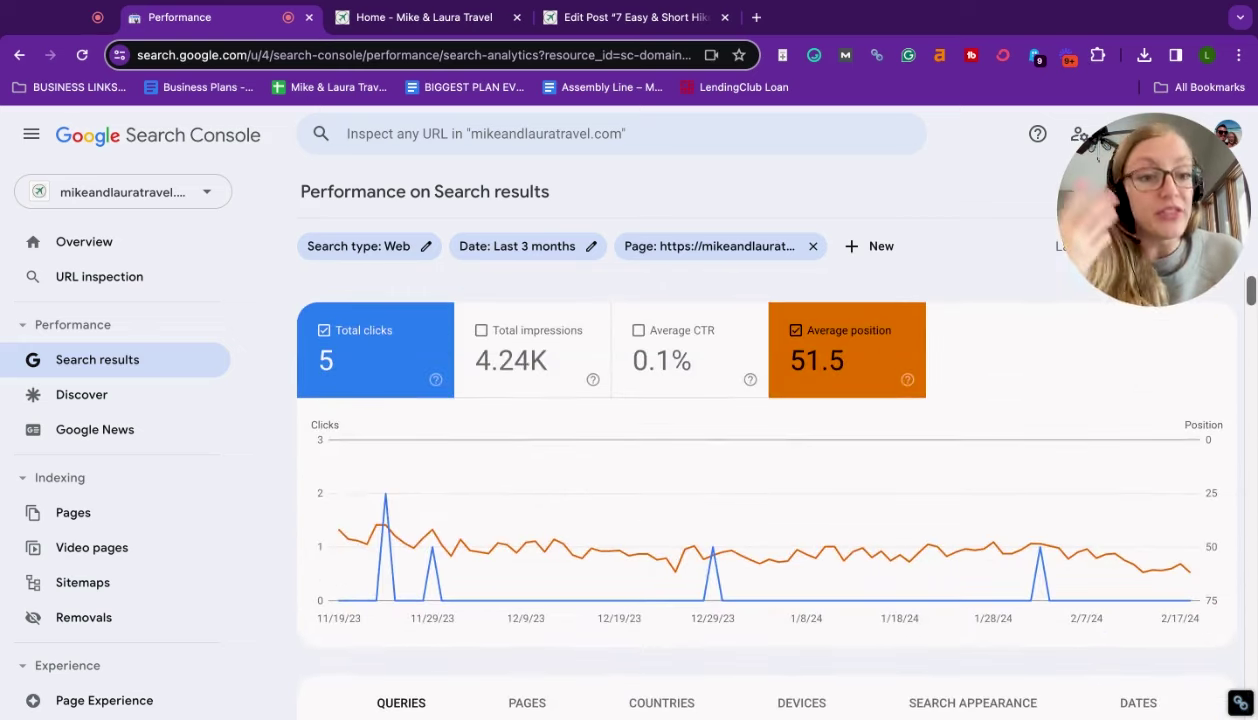
scroll(601, 460, "down", 10)
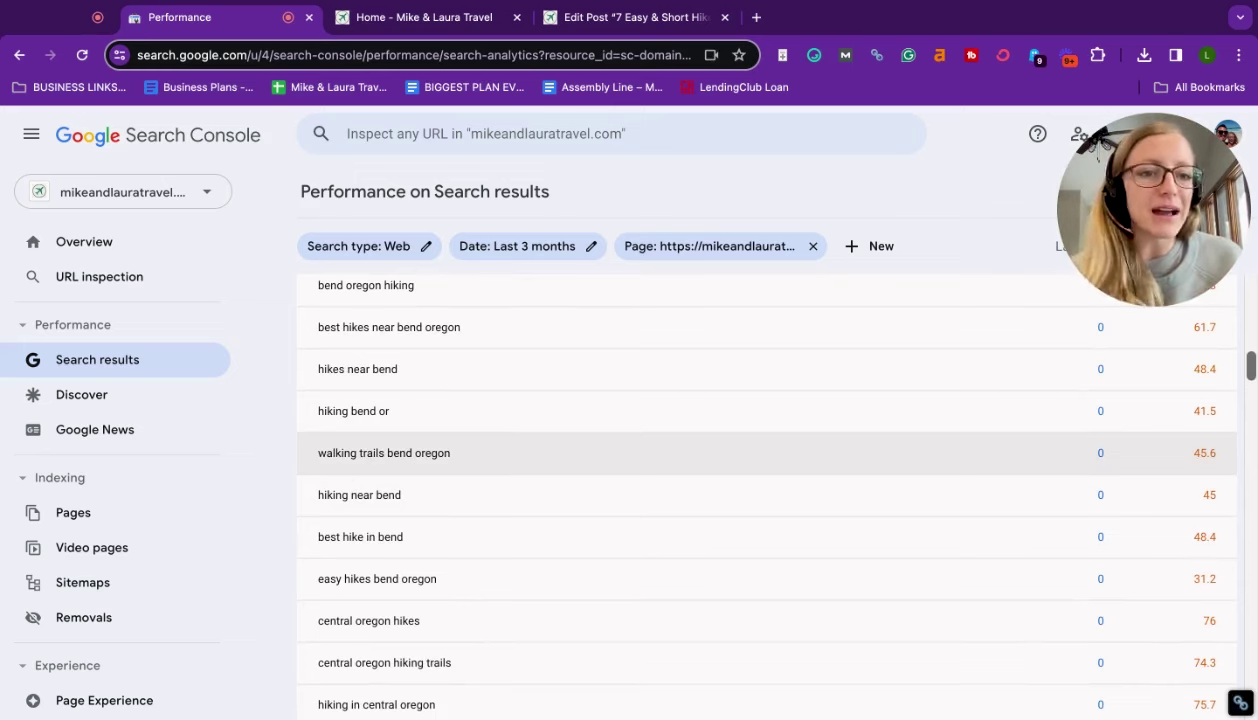
scroll(1100, 143, "up", 10)
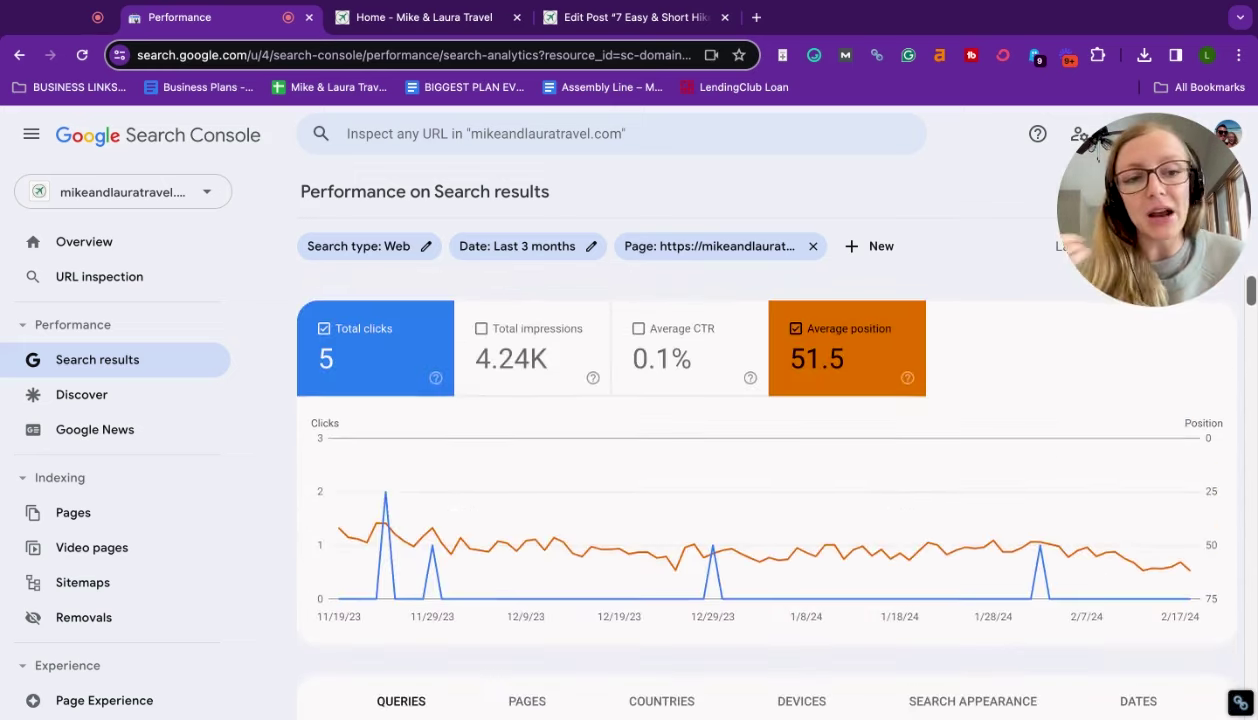
scroll(1100, 143, "down", 3)
scroll(1100, 143, "down", 1)
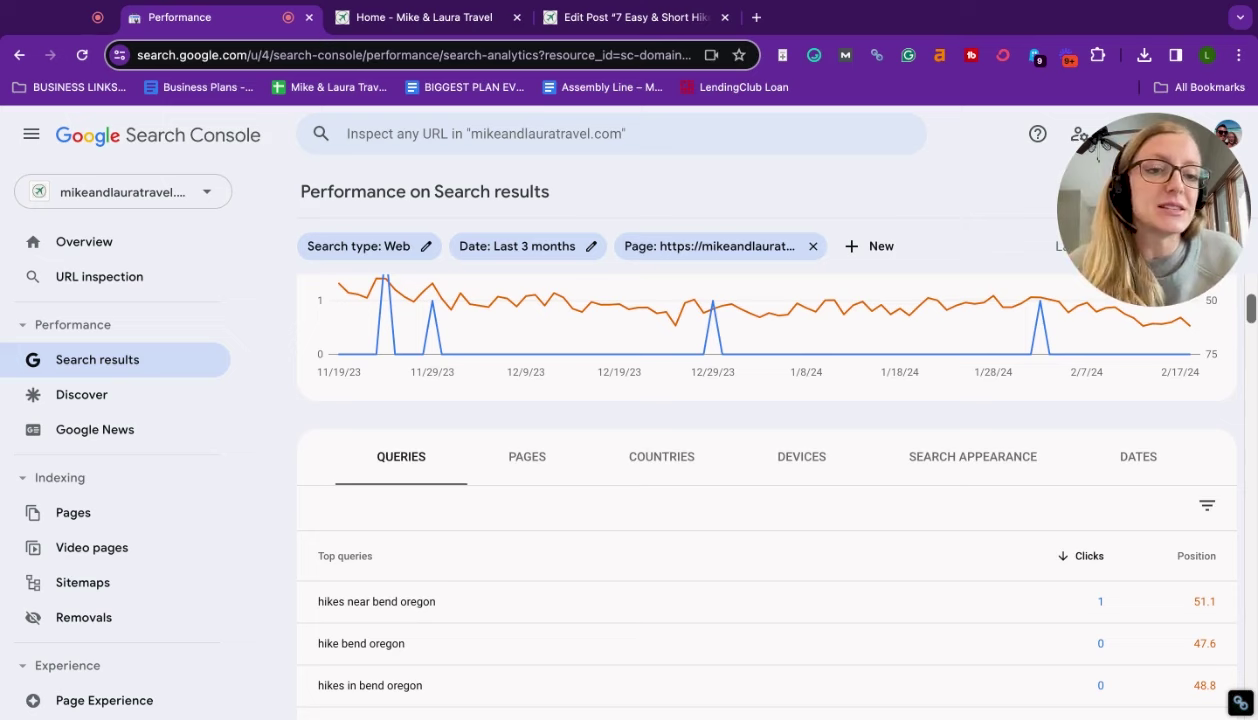
scroll(805, 475, "down", 2)
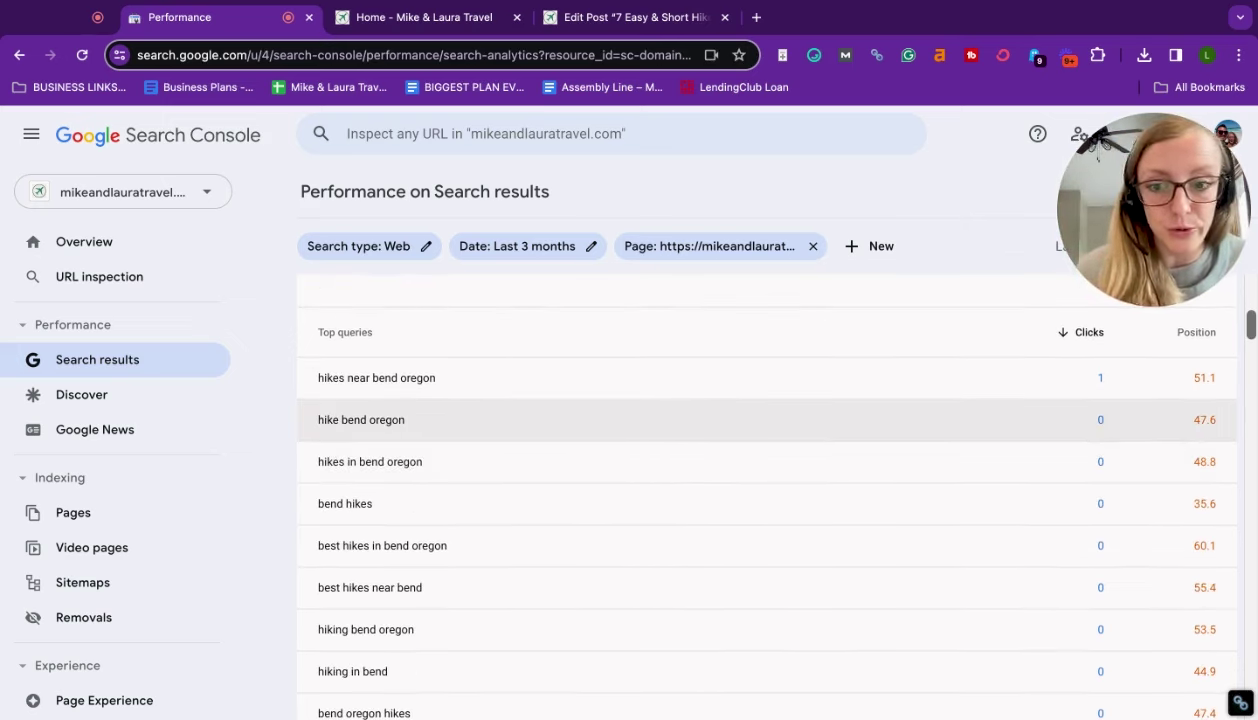
scroll(766, 420, "down", 1)
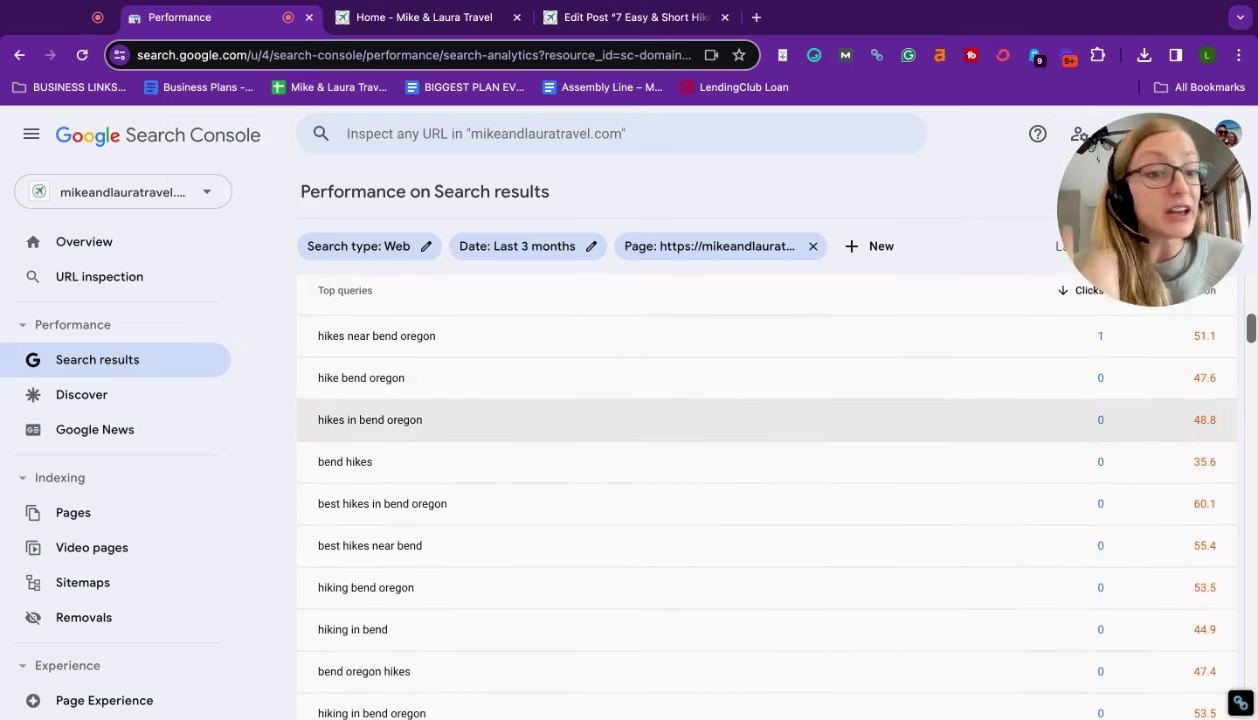
scroll(570, 272, "up", 5)
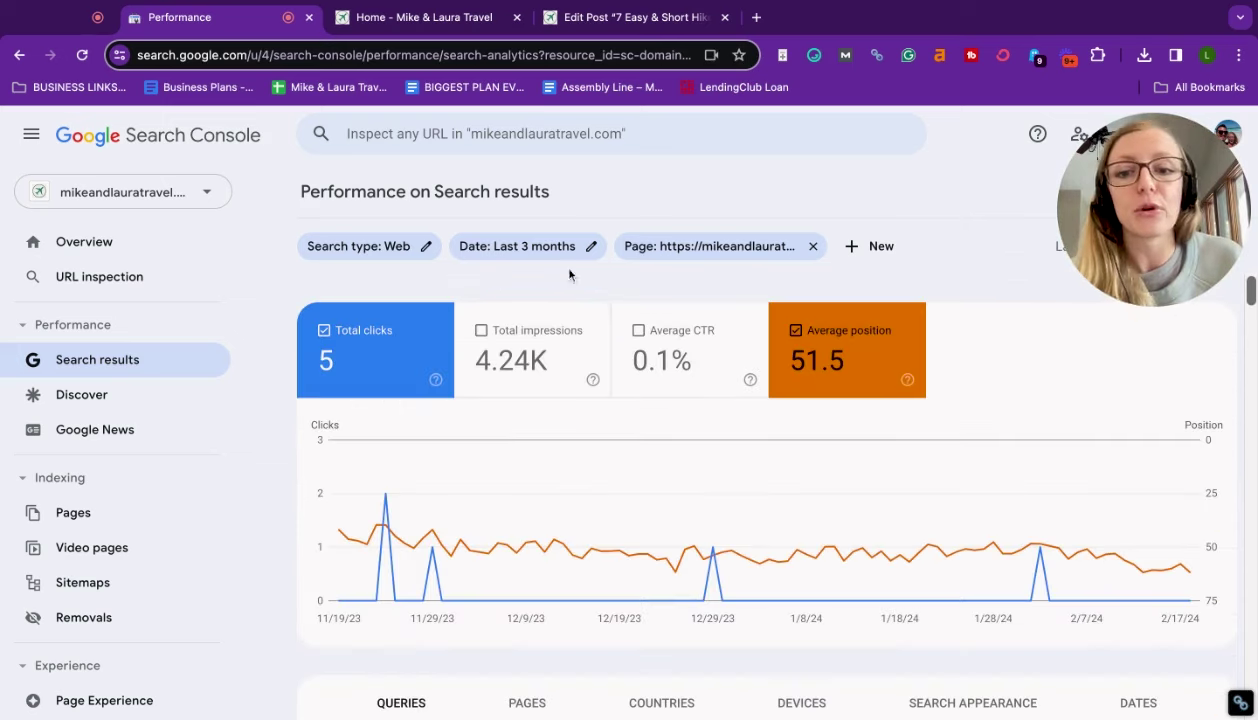
Step: Add total impressions to the performance report and review the impressions for the page's top queries
left_click(520, 330)
scroll(929, 374, "down", 2)
scroll(929, 374, "down", 3)
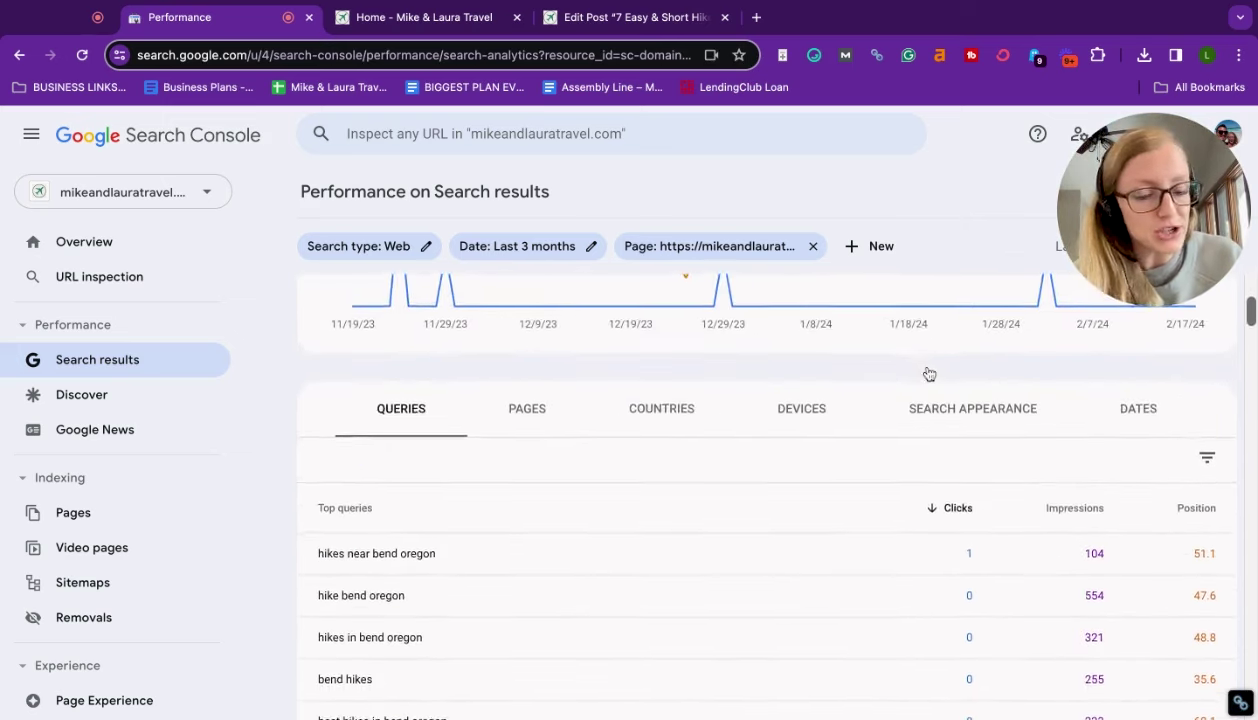
scroll(929, 374, "down", 2)
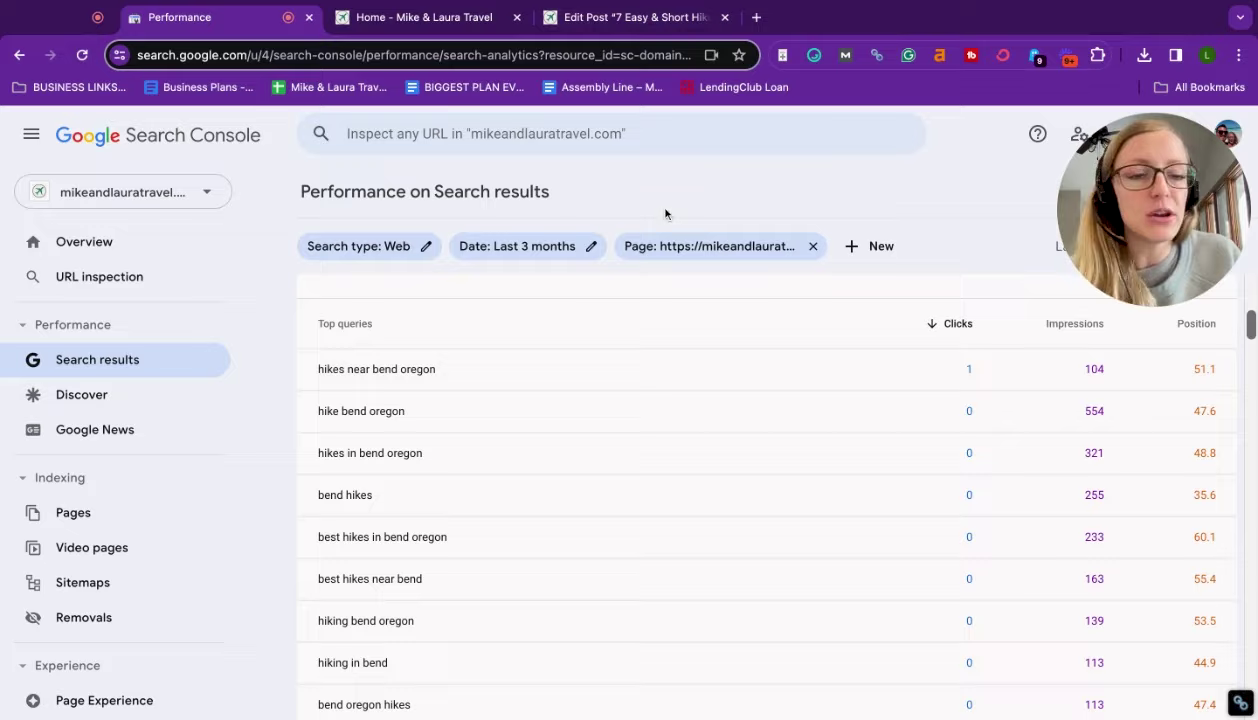
Step: Switch to the blog and go back from its home page to the "19 Greatest Hikes Near Bend Oregon" article
left_click(413, 20)
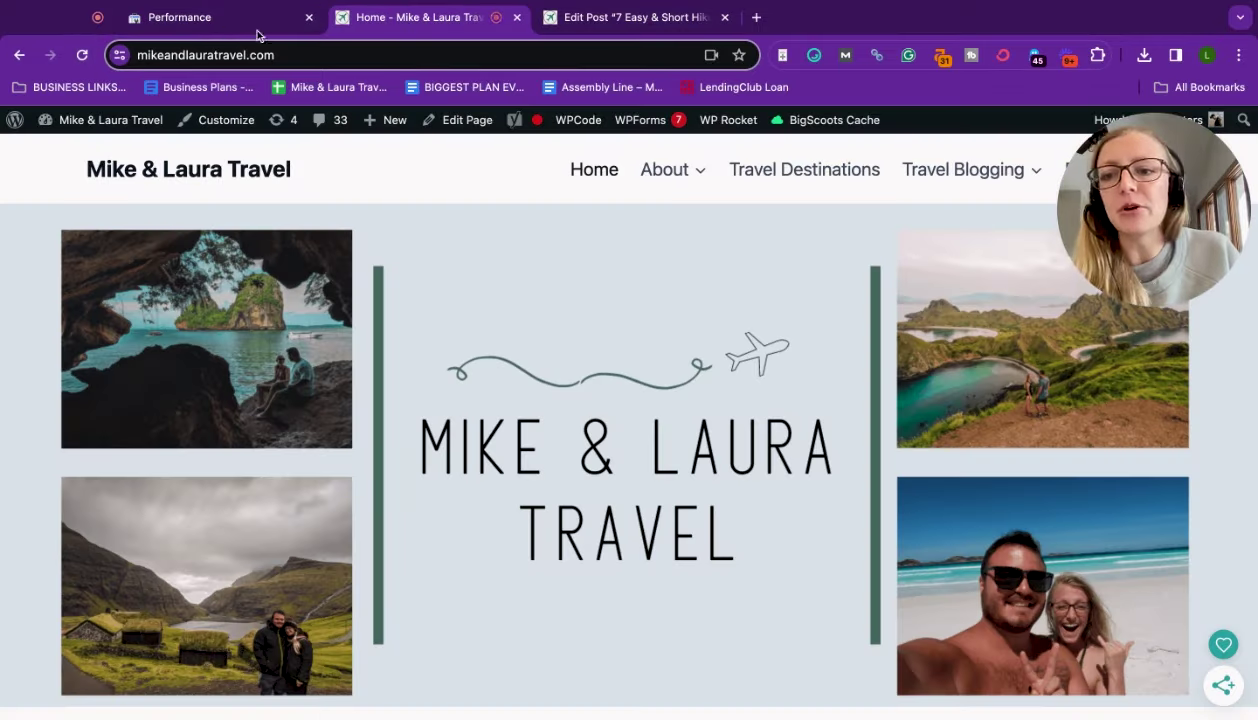
left_click(52, 116)
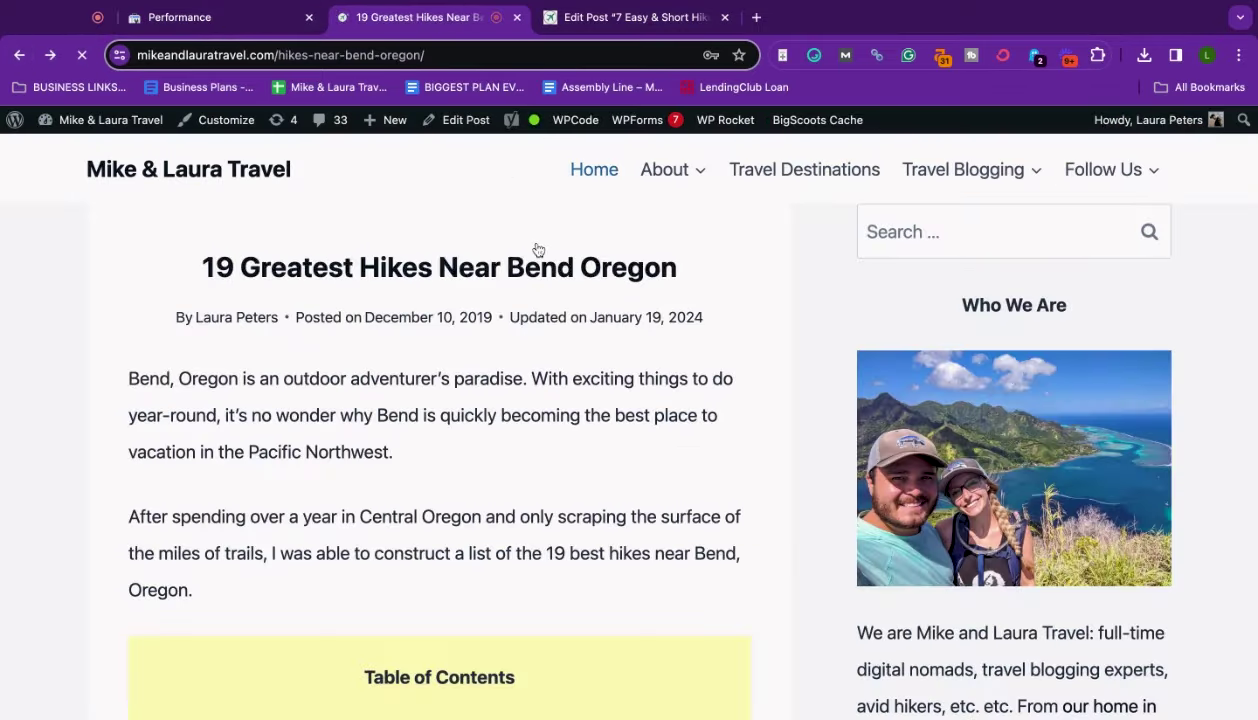
Step: Switch back to the Search Console performance report and examine the article's query list with impressions and average positions
left_click(250, 17)
scroll(466, 390, "down", 1)
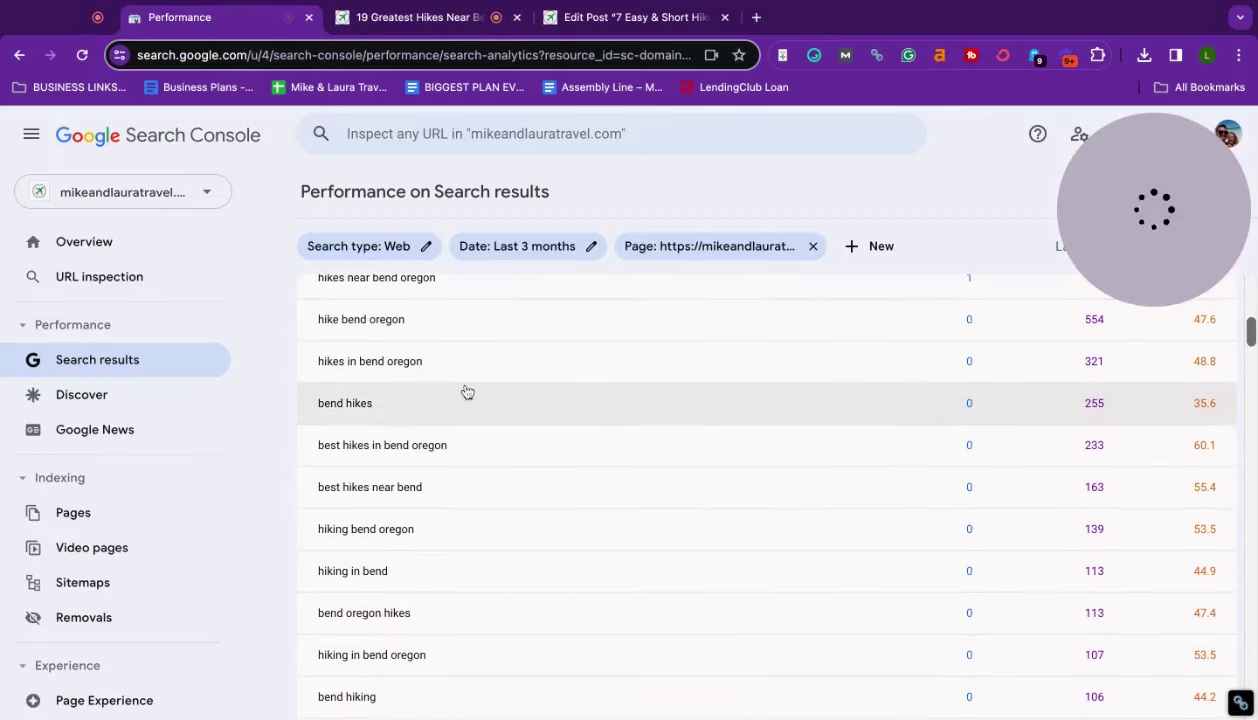
scroll(503, 473, "down", 4)
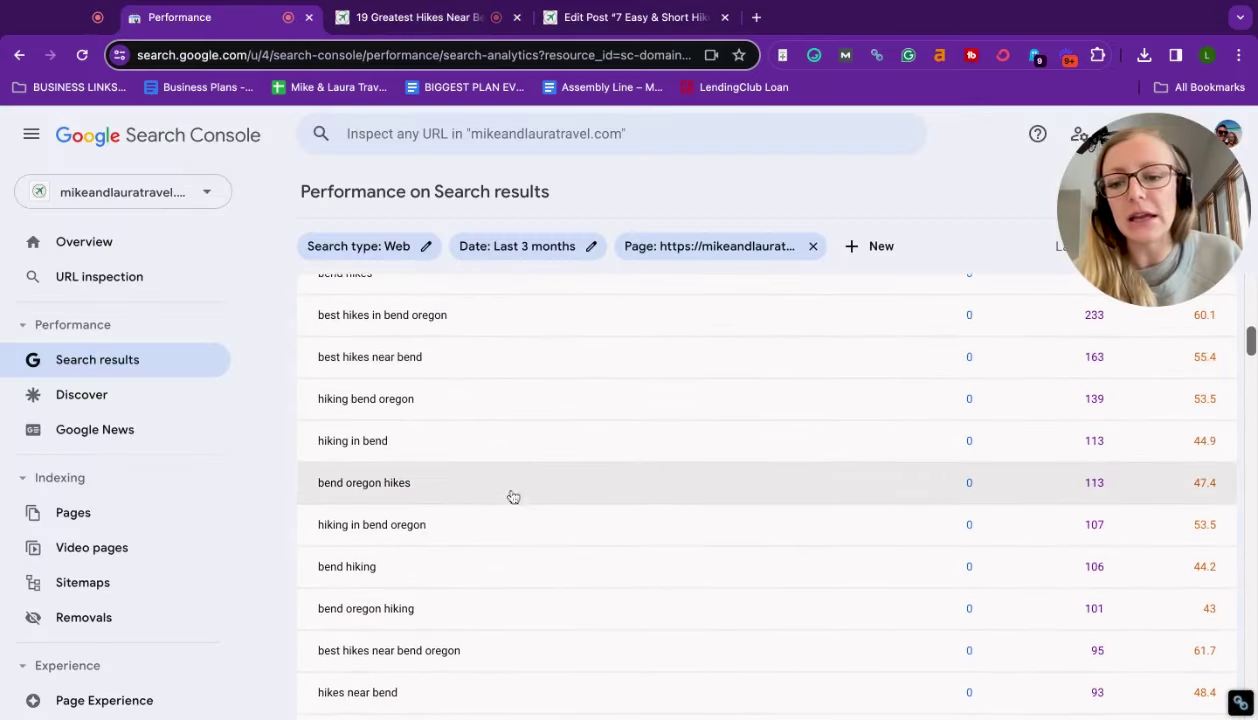
scroll(593, 551, "down", 4)
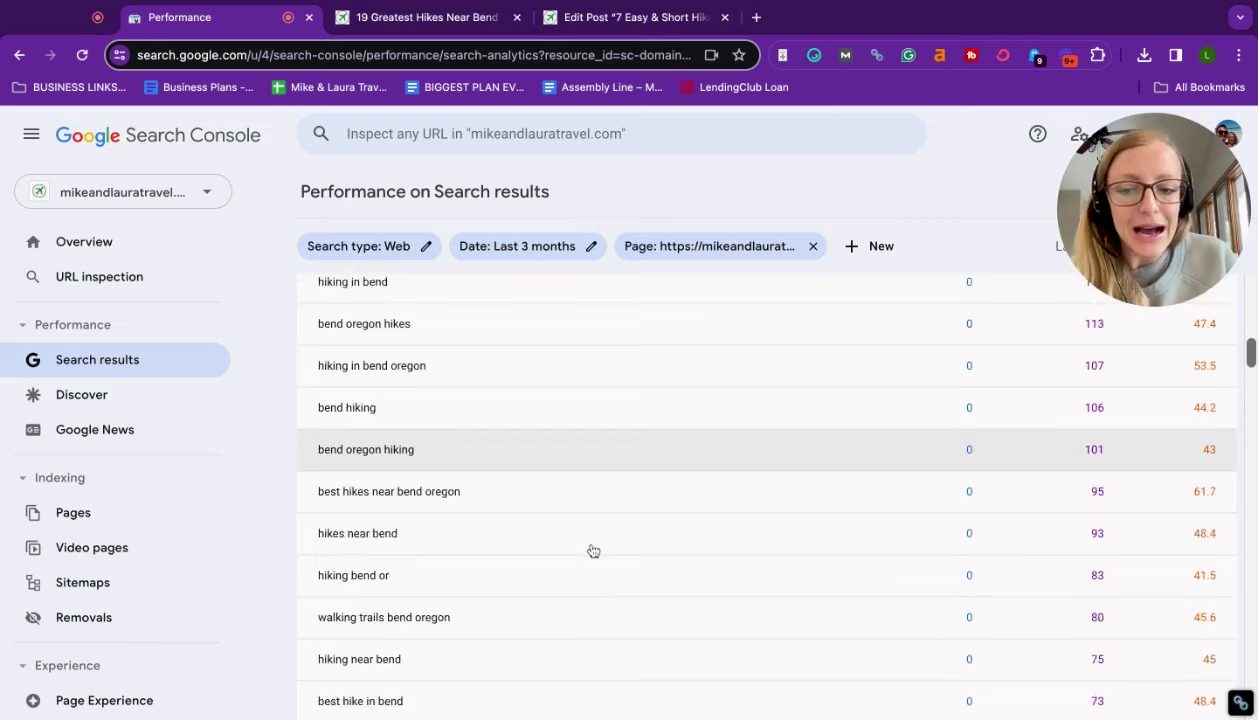
scroll(593, 551, "down", 1)
scroll(478, 527, "down", 1)
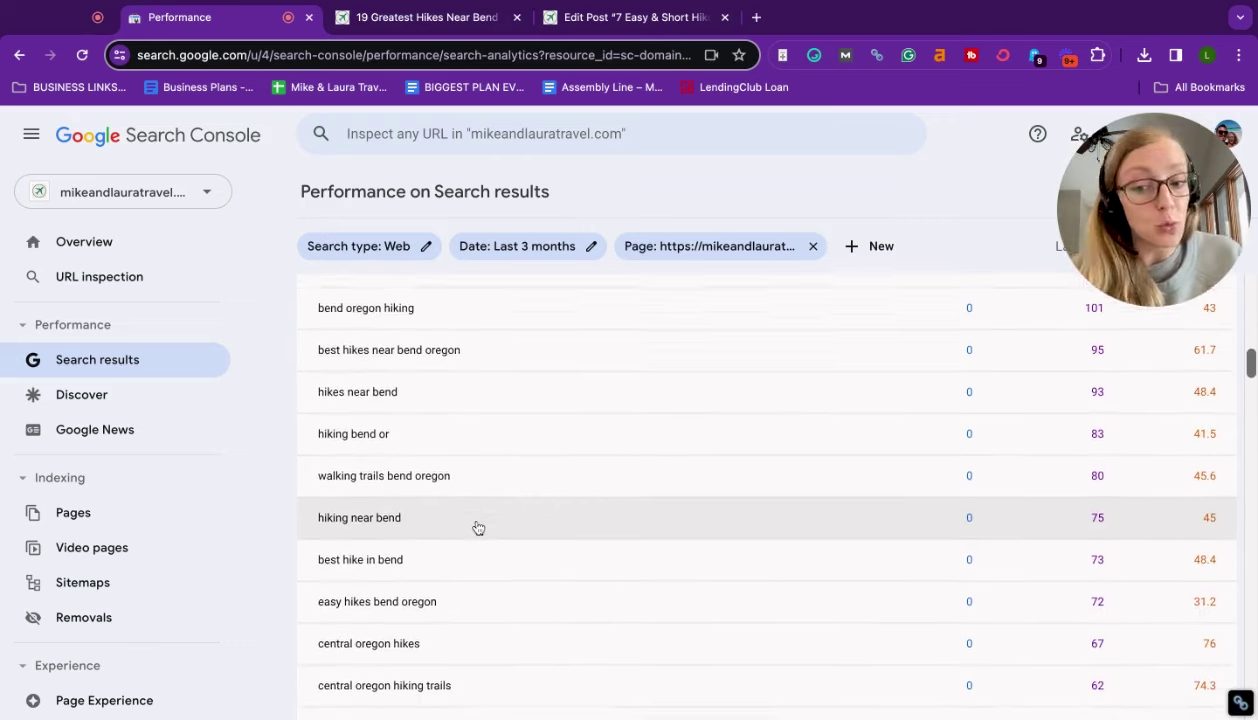
scroll(478, 527, "down", 1)
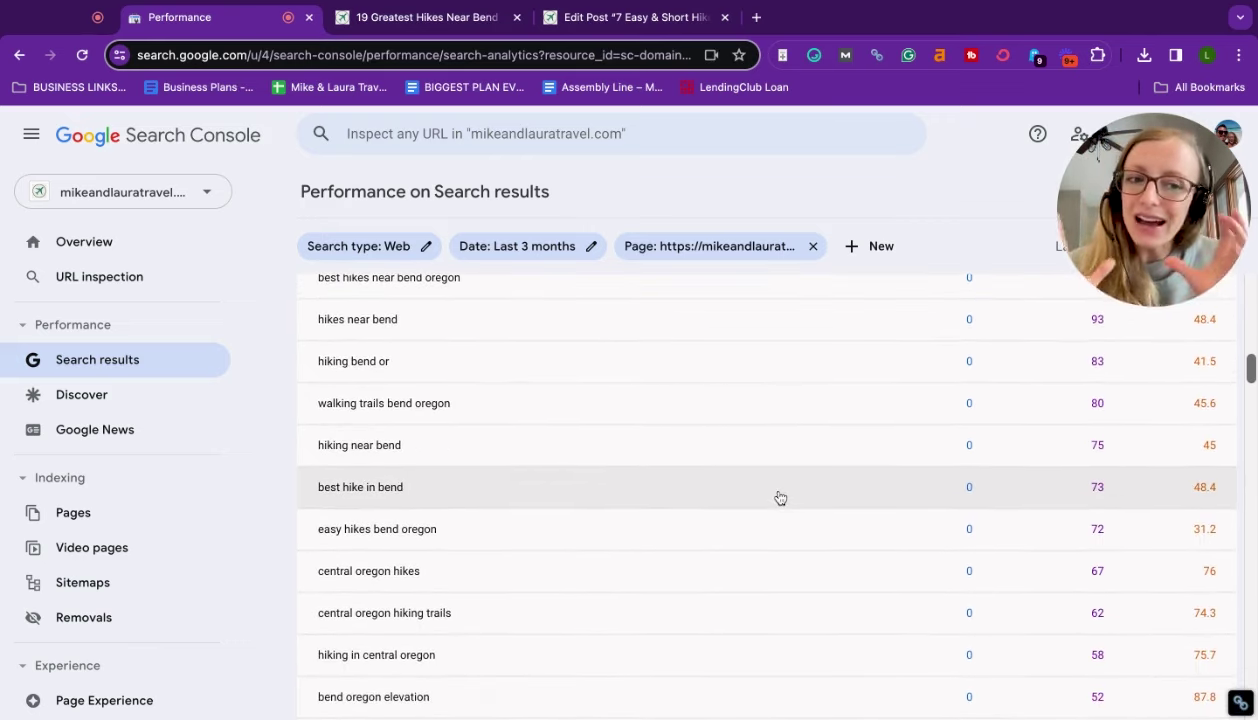
scroll(780, 497, "down", 10)
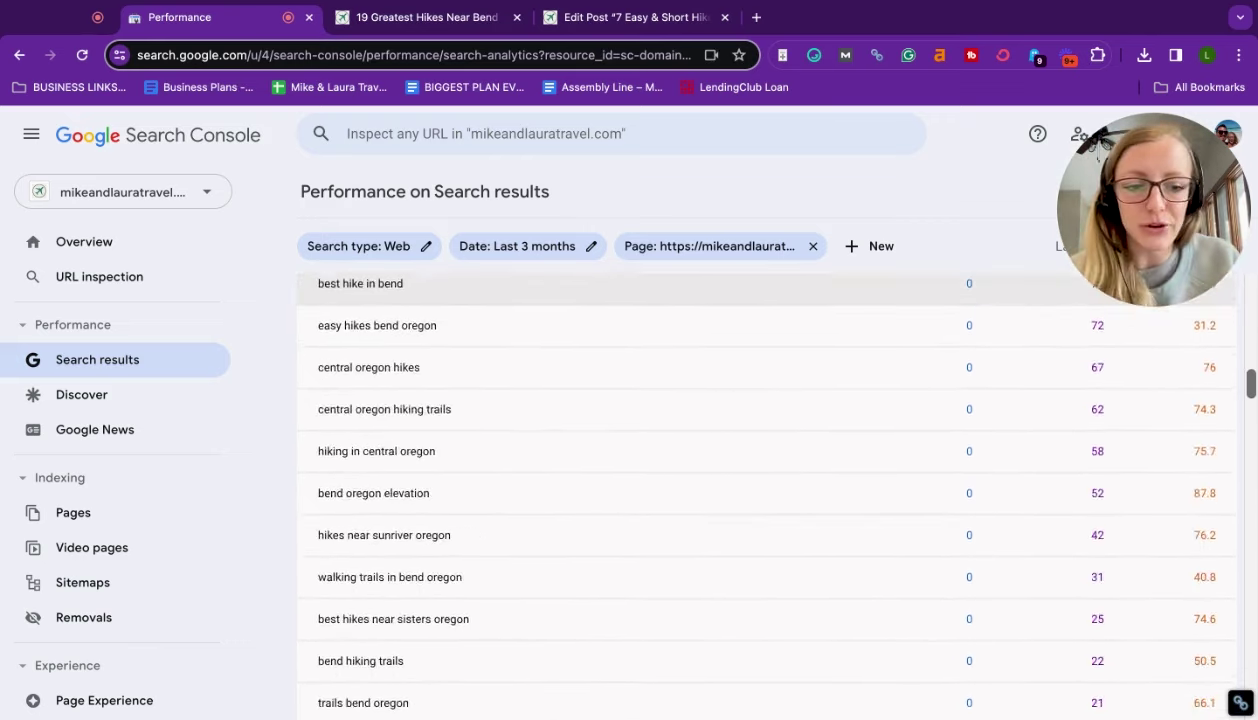
scroll(780, 485, "down", 8)
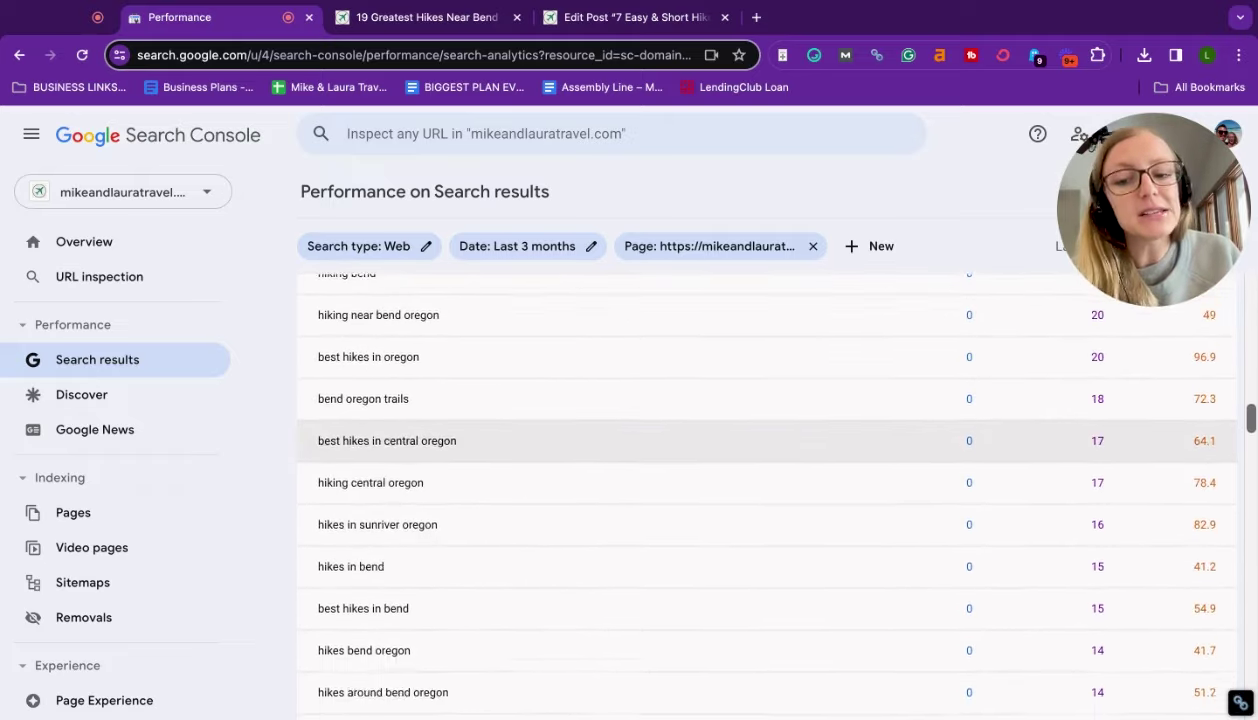
scroll(531, 342, "down", 5)
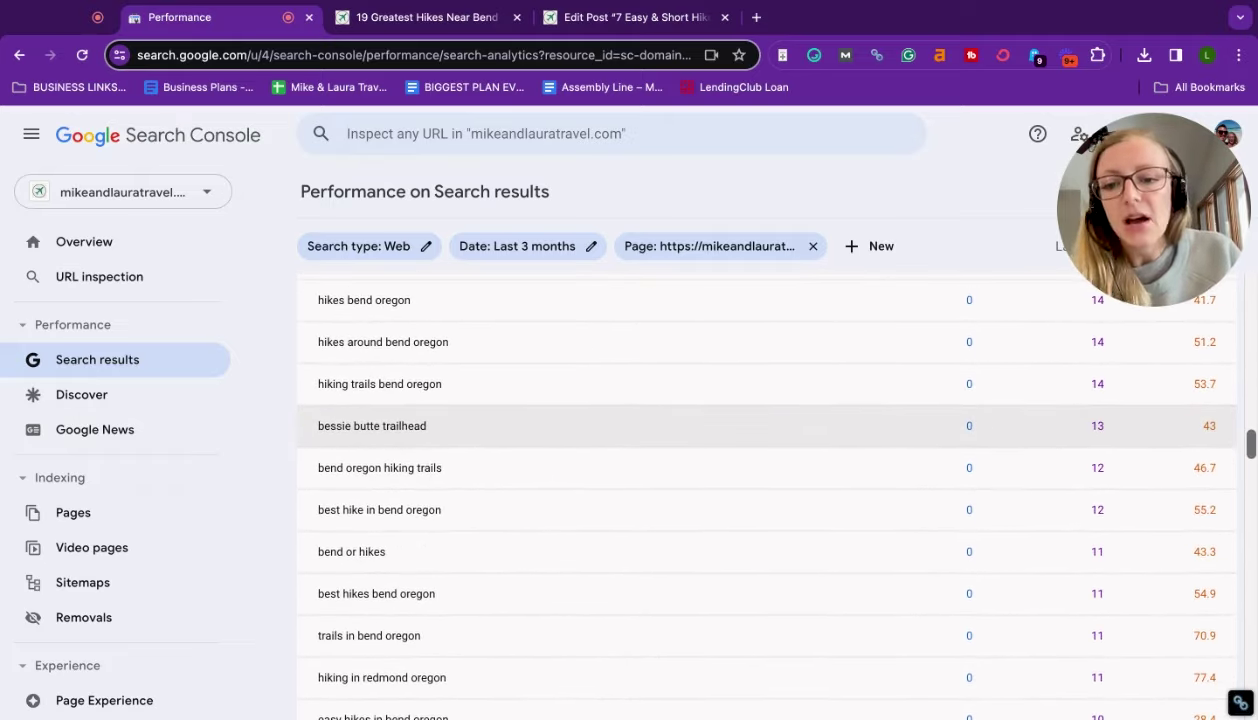
scroll(533, 548, "down", 5)
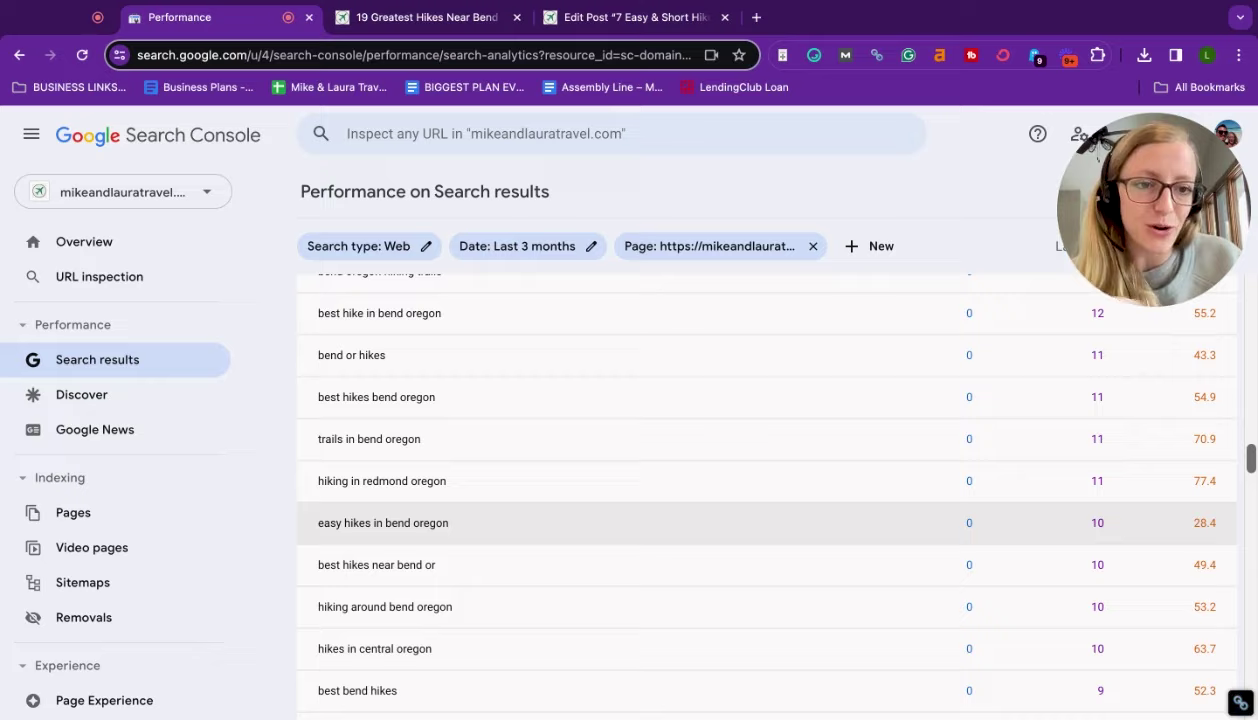
Step: Switch to the "19 Greatest Hikes Near Bend Oregon" article, look over its table of contents and close the banner ad
left_click(427, 19)
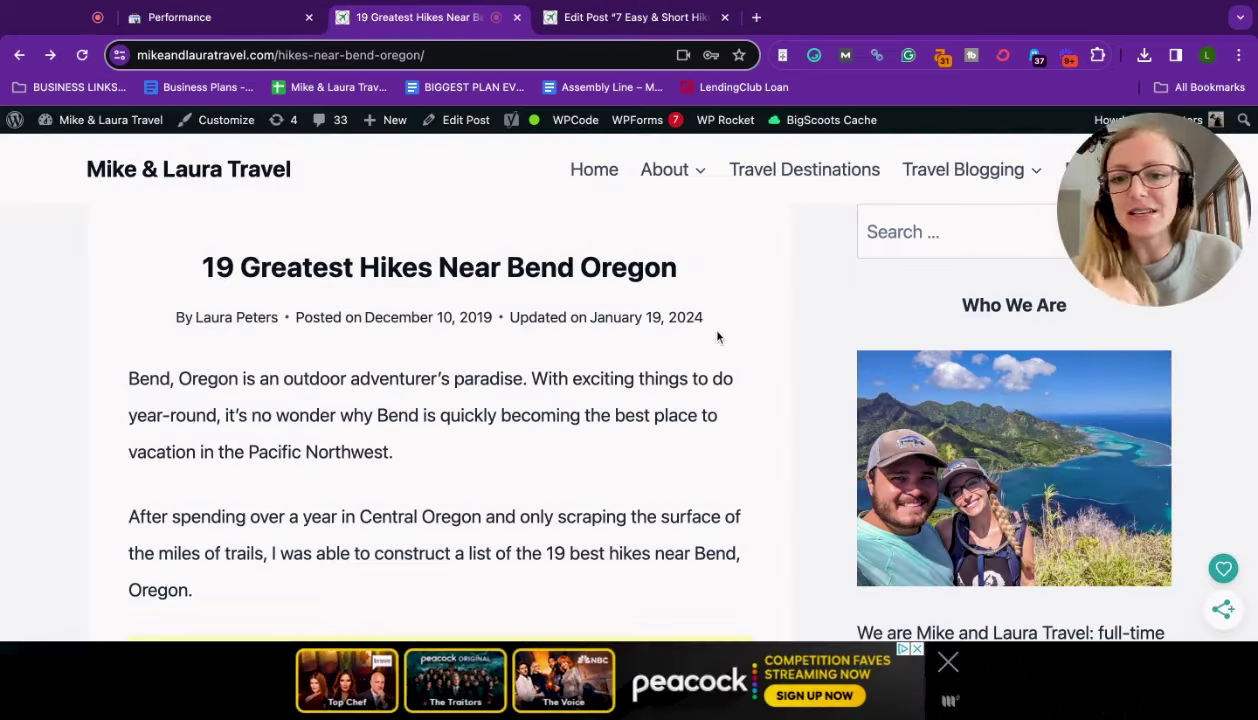
scroll(716, 337, "down", 1)
scroll(704, 323, "down", 10)
scroll(704, 323, "up", 6)
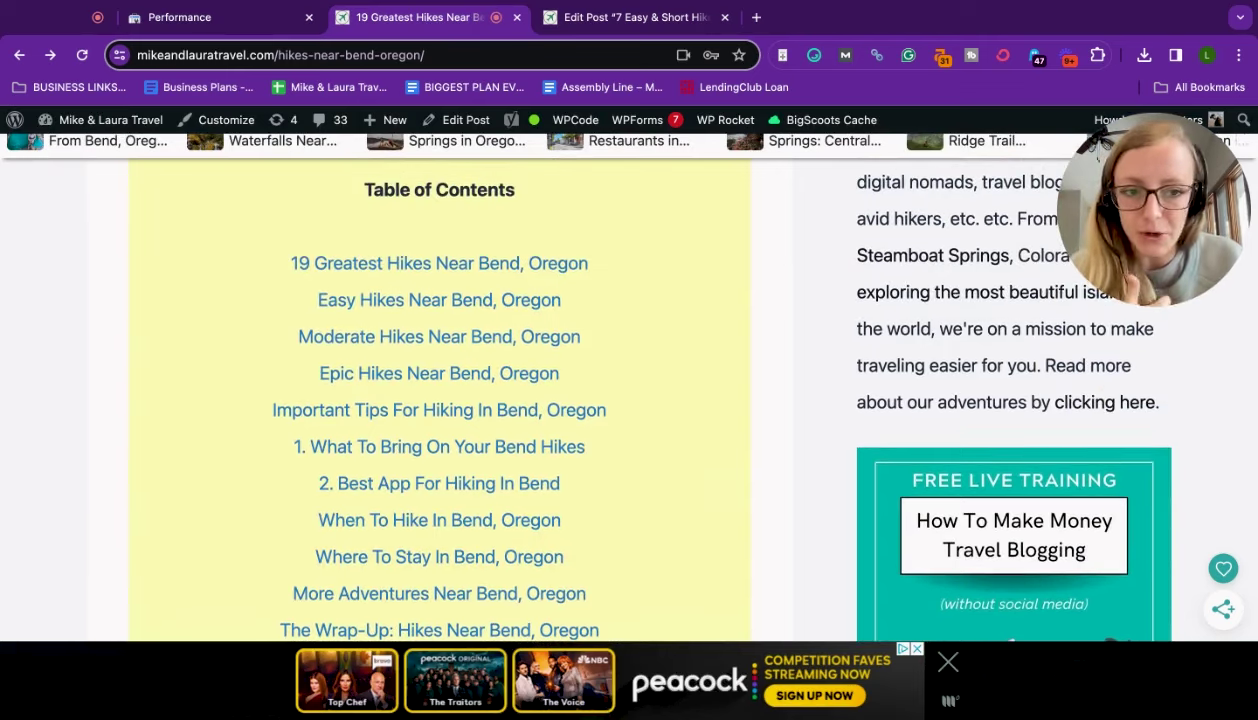
scroll(629, 390, "down", 5)
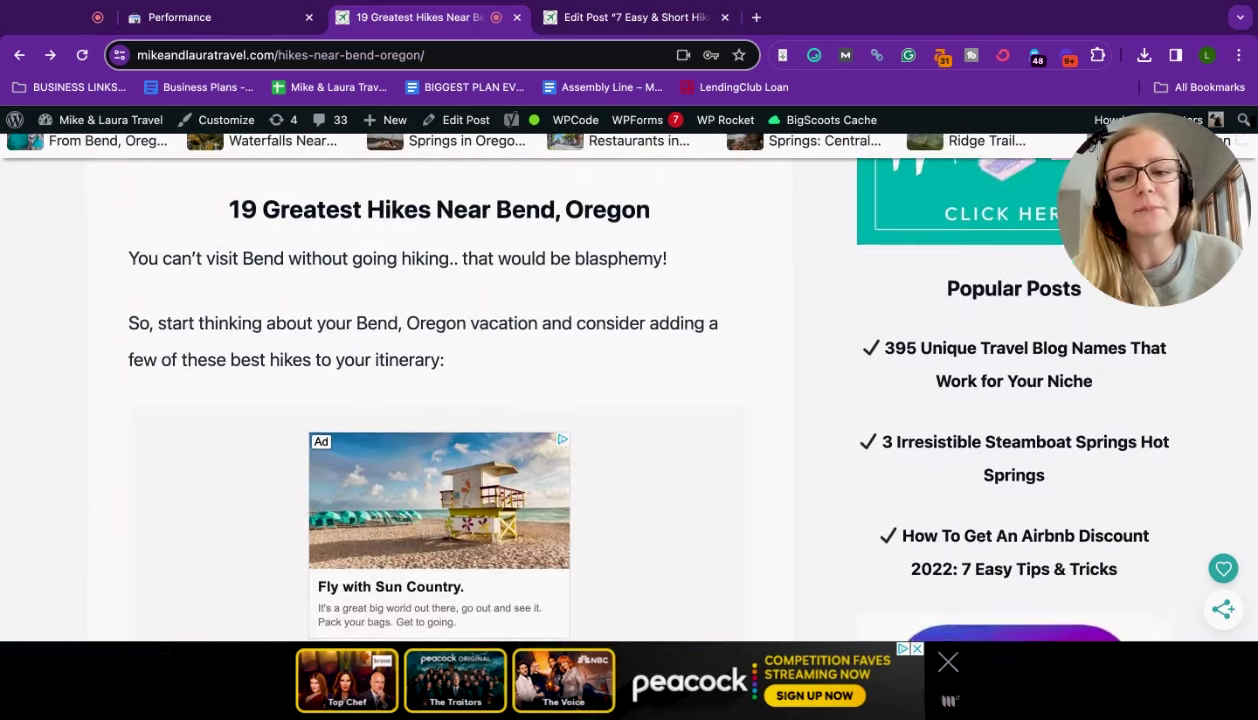
left_click(947, 663)
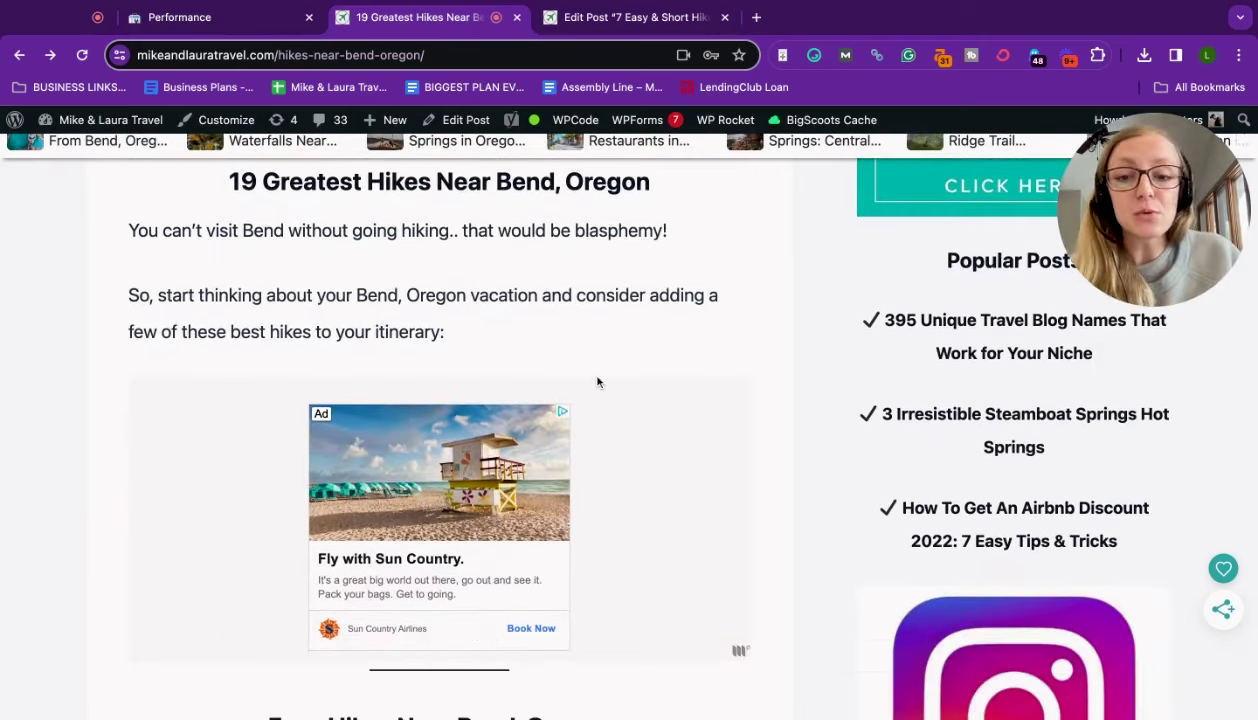
Step: Examine the article's "Easy Hikes Near Bend, Oregon" section, including its introduction and the Pilot Butte entry
scroll(597, 382, "down", 1)
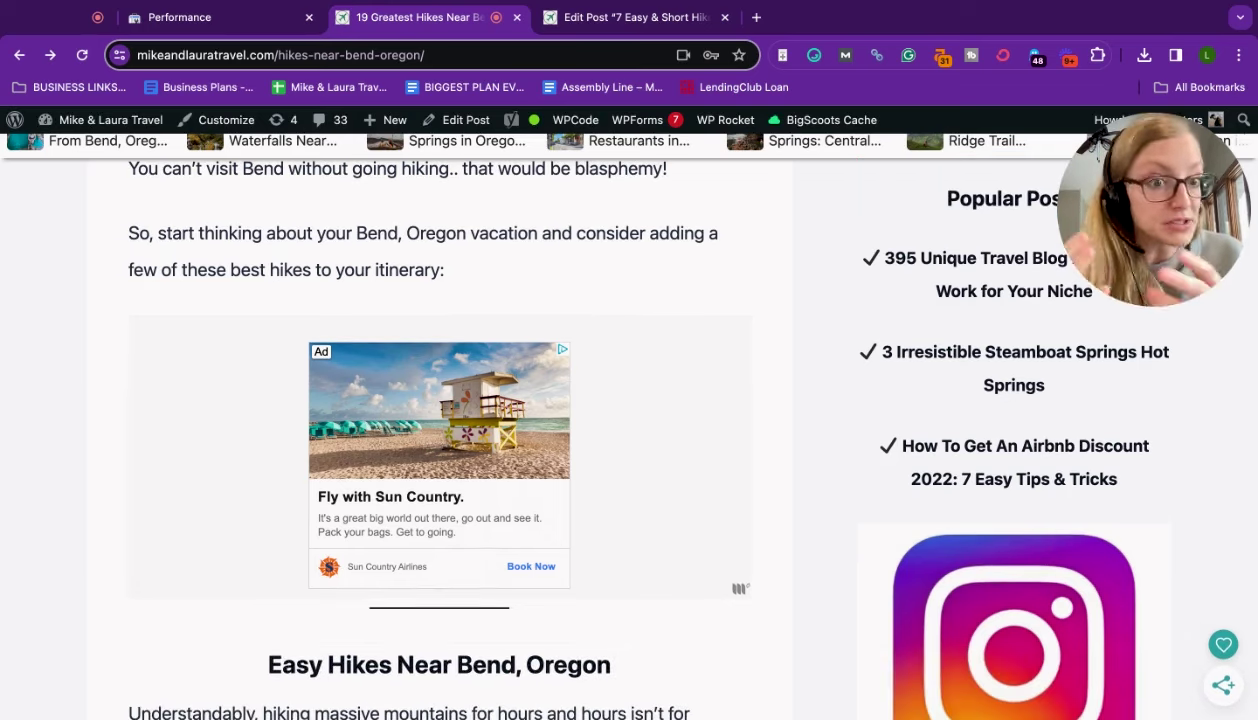
scroll(439, 430, "down", 5)
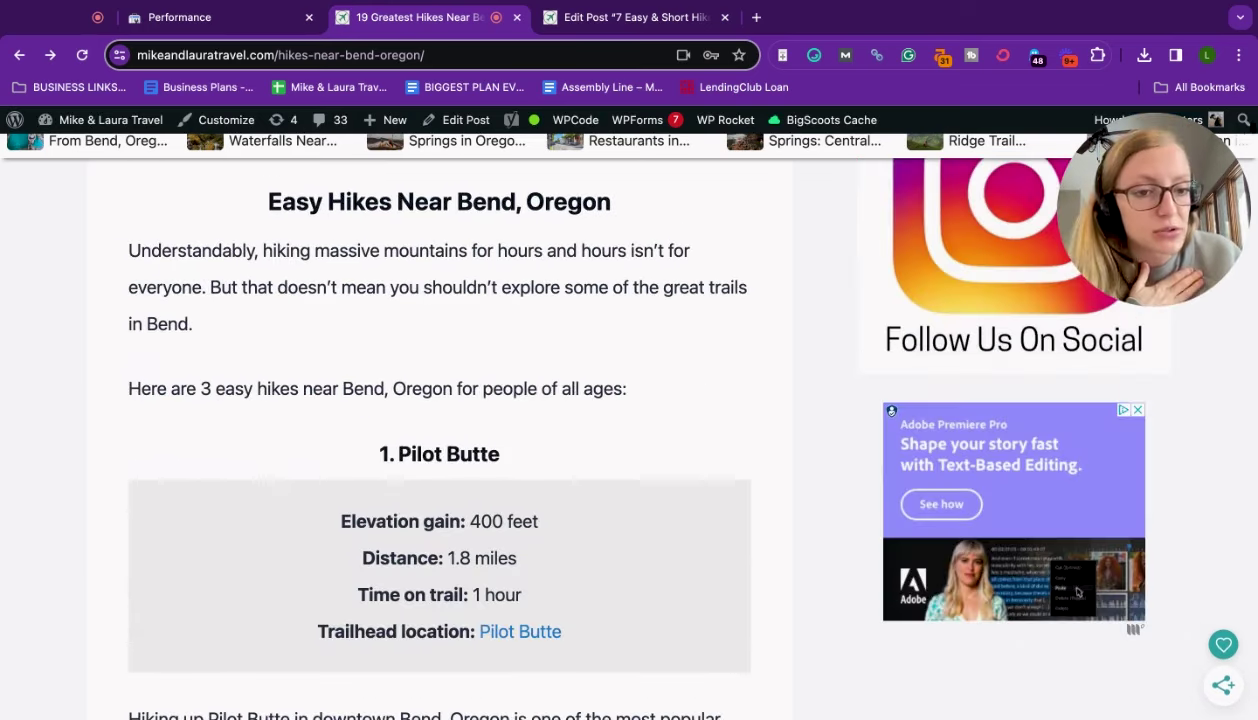
scroll(439, 430, "down", 1)
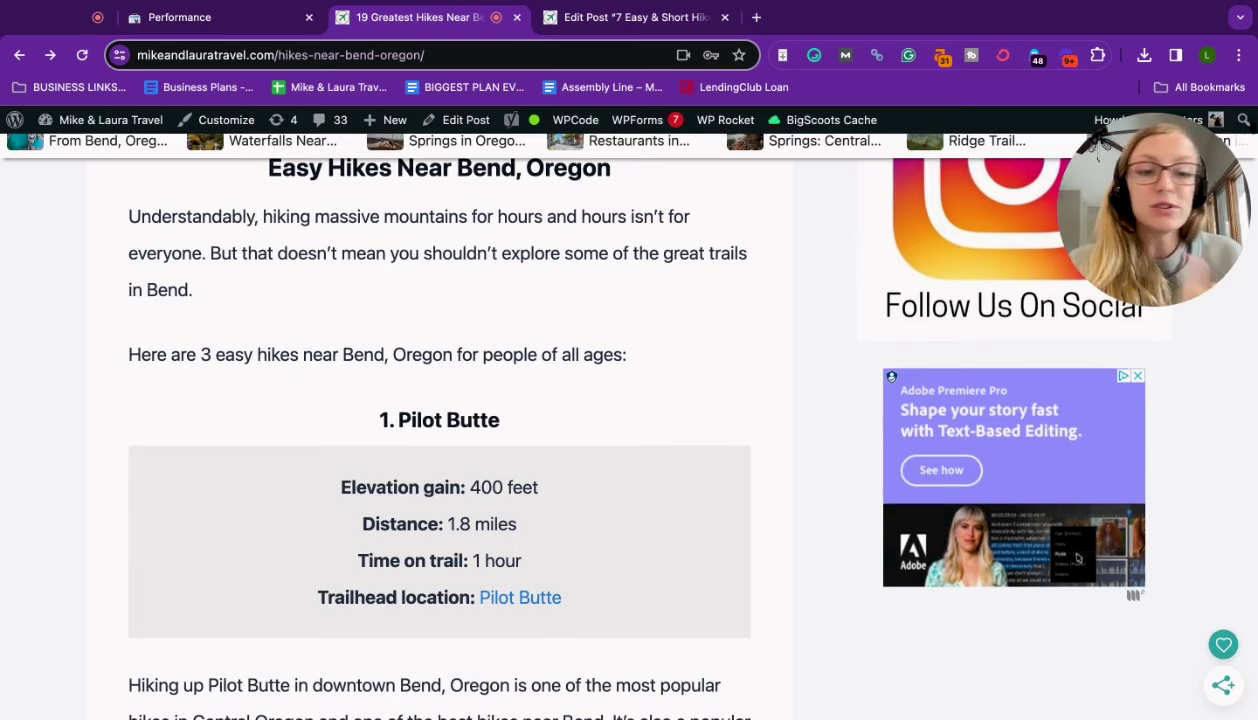
scroll(439, 430, "down", 1)
scroll(300, 326, "up", 3)
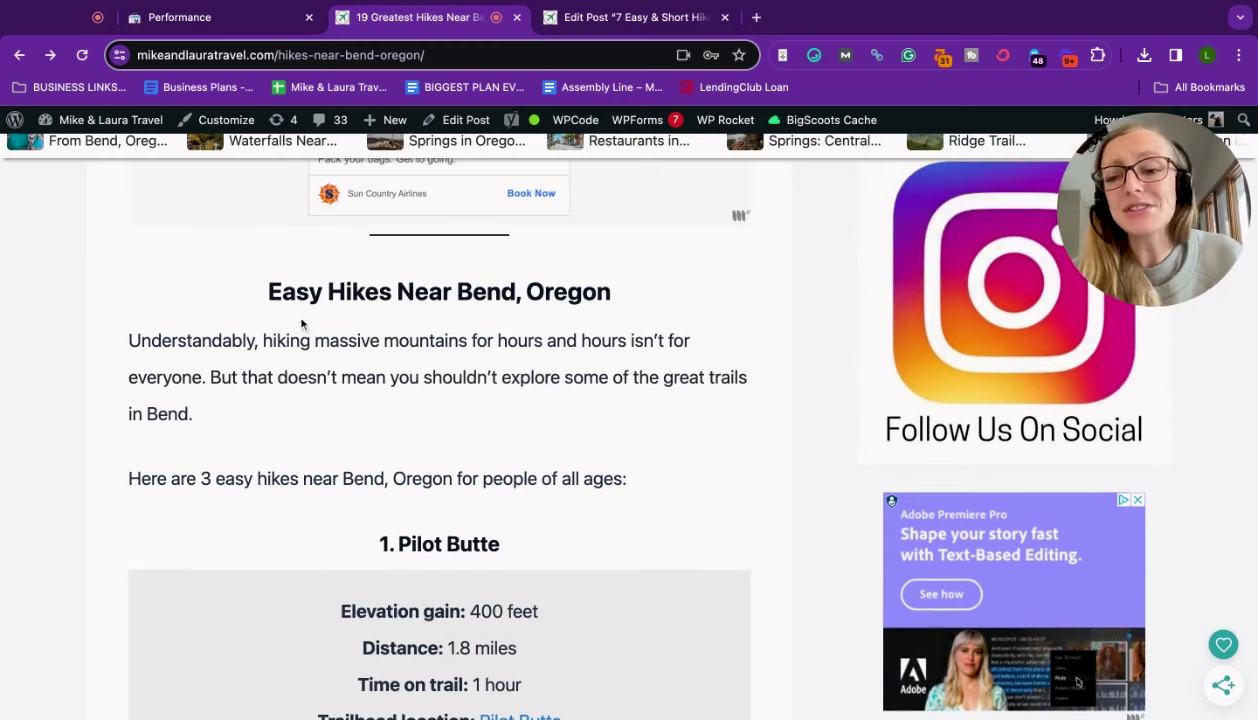
Step: Highlight the Easy, Moderate and Epic Hikes Near Bend, Oregon entries one after another in the article's table of contents
scroll(259, 308, "up", 9)
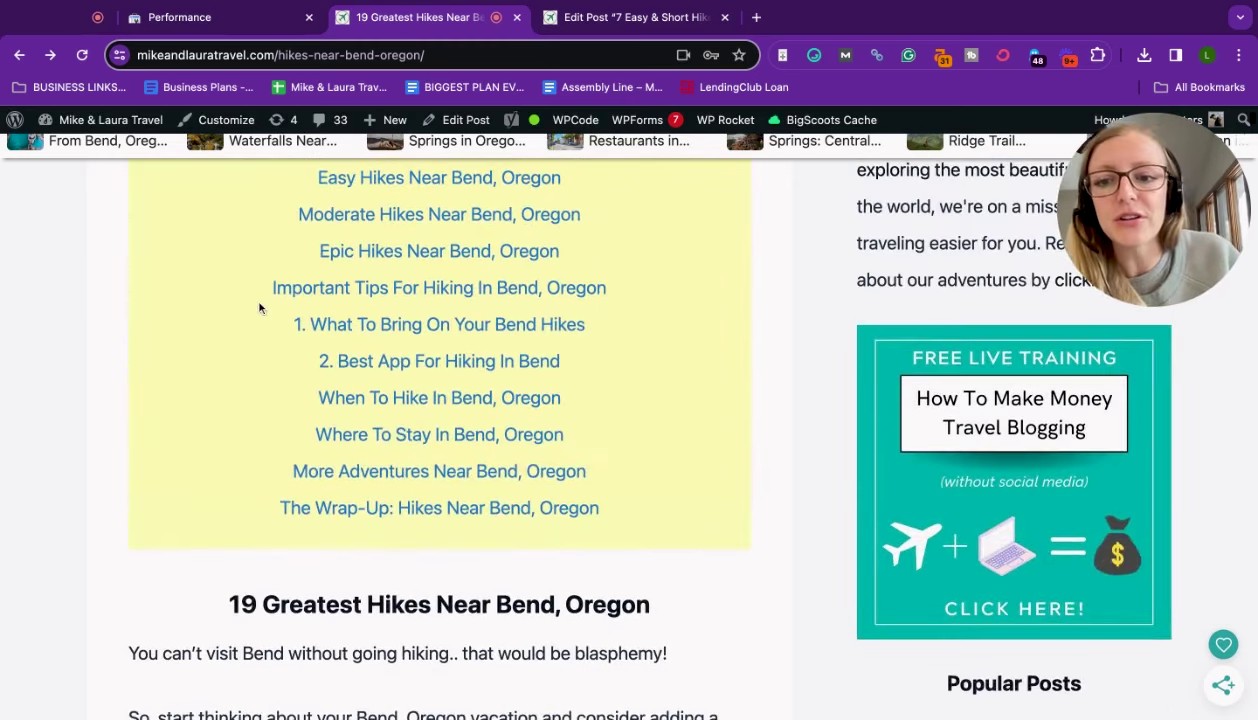
left_click_drag(285, 245, 275, 213)
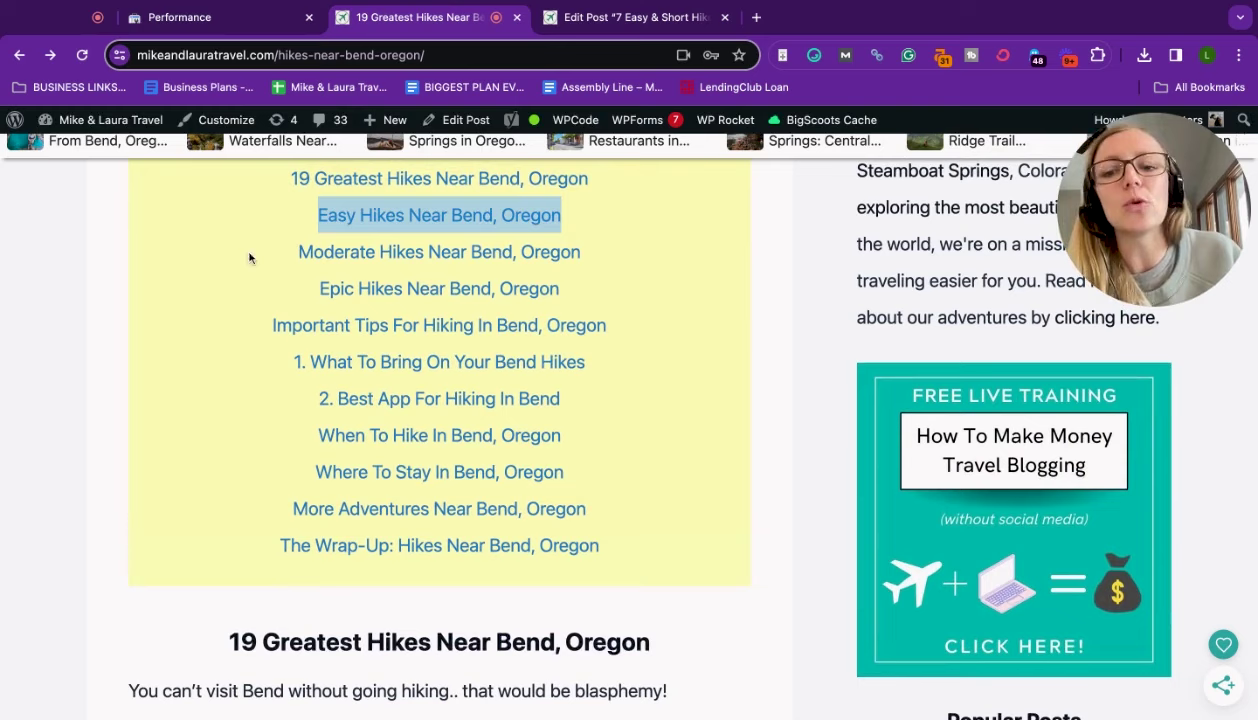
double_click(258, 258)
triple_click(258, 256)
triple_click(267, 297)
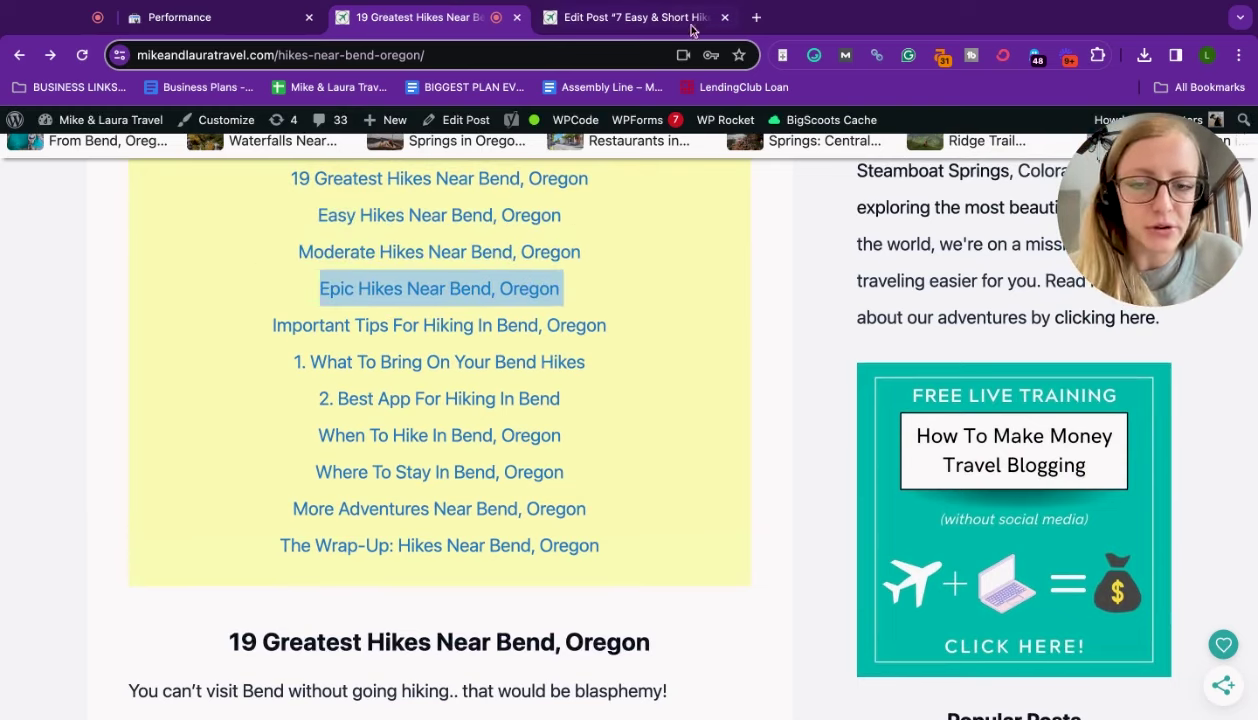
Step: Return to the Search Console query list, review the low-impression queries and highlight "hiking in redmond oregon"
left_click(205, 18)
scroll(724, 472, "down", 5)
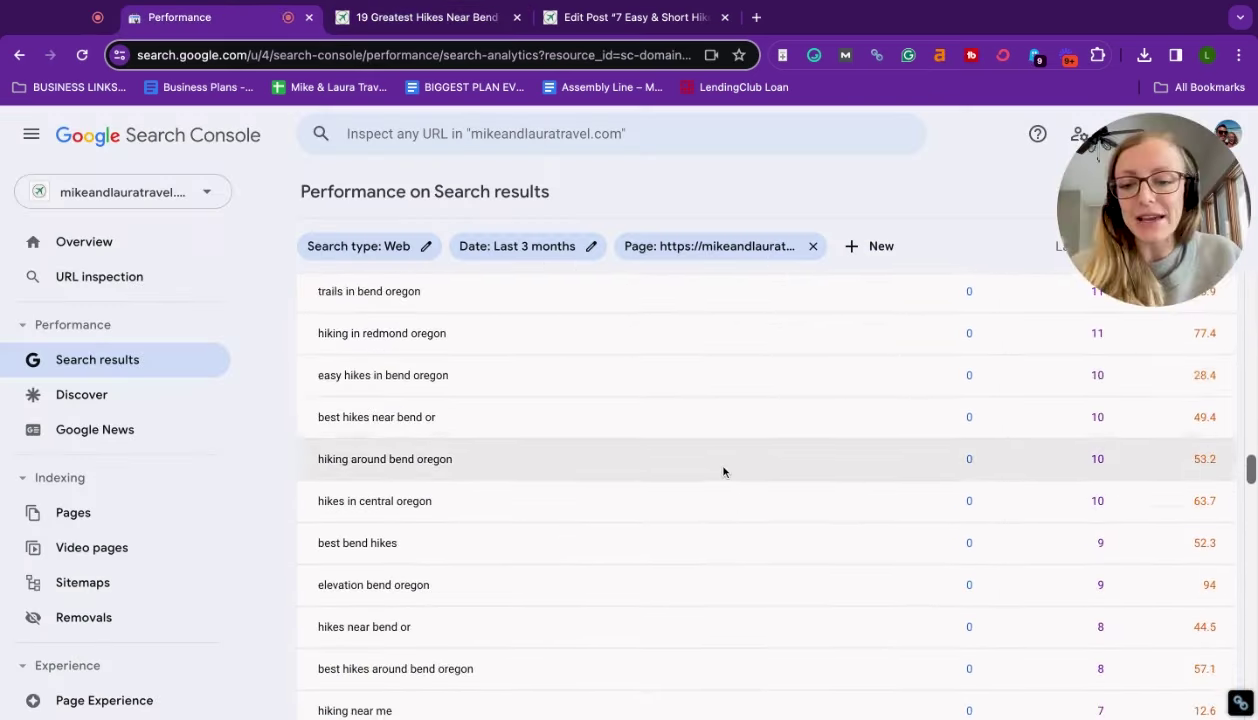
scroll(451, 455, "down", 3)
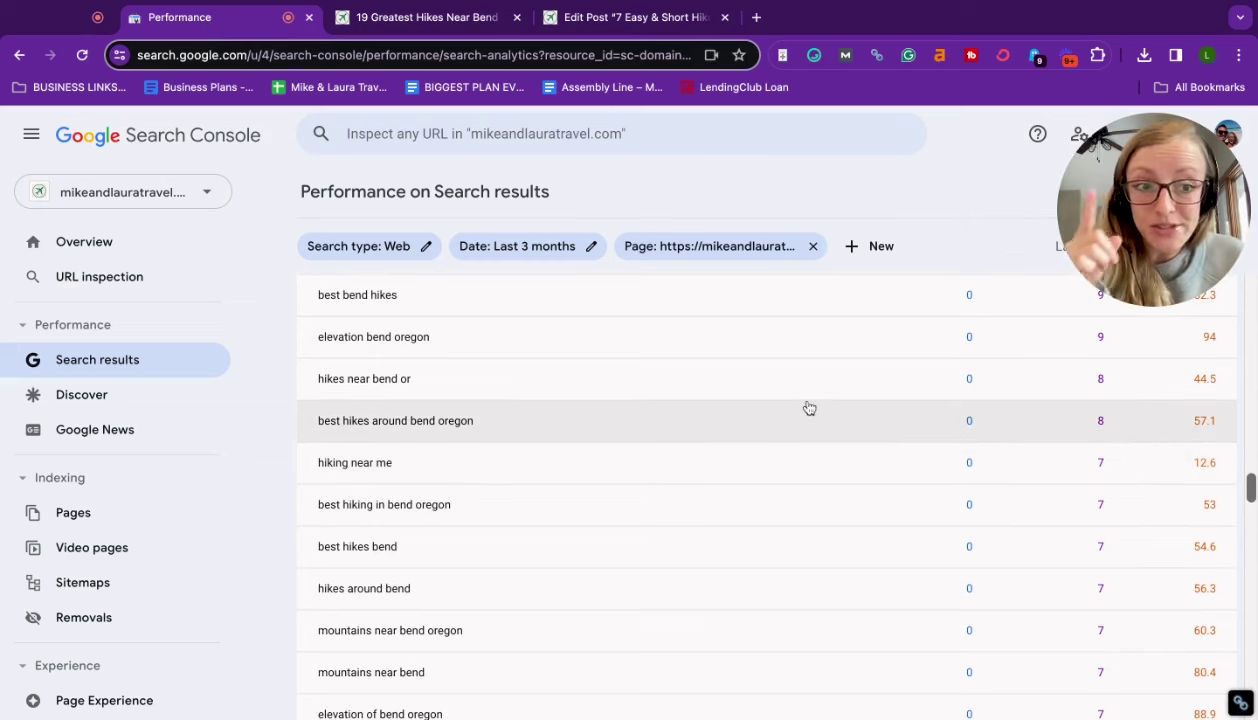
scroll(782, 455, "up", 2)
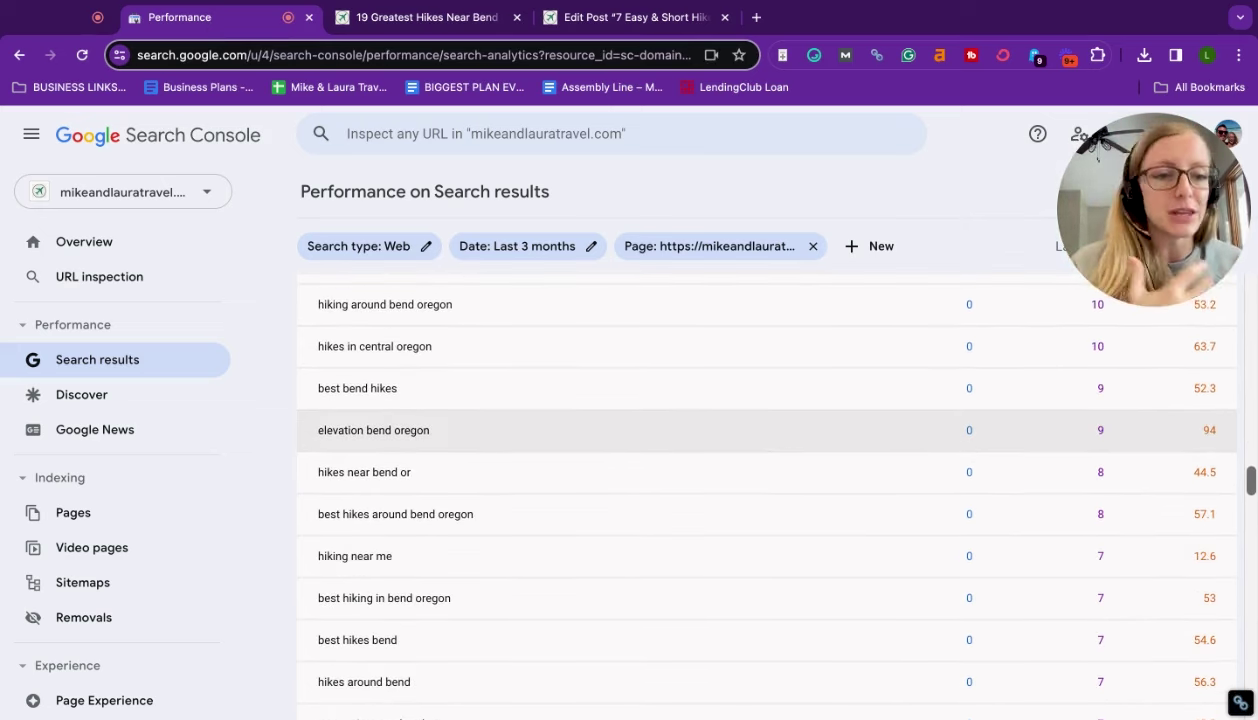
scroll(435, 424, "up", 5)
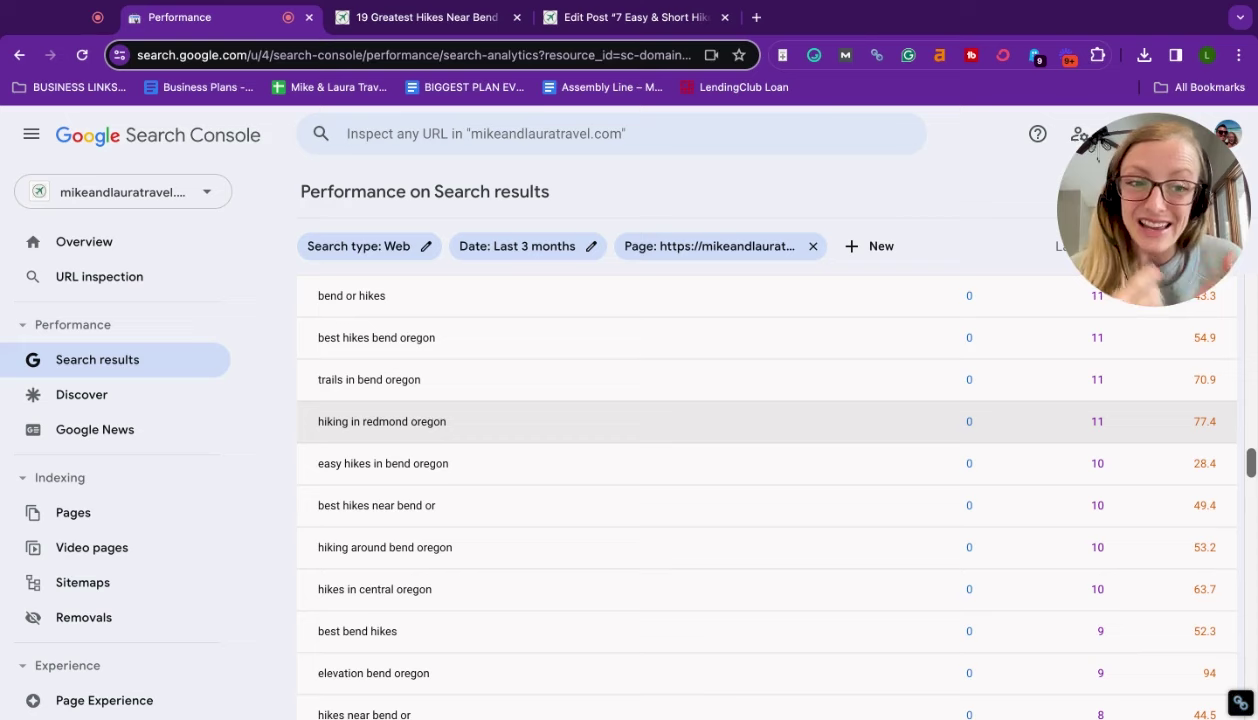
triple_click(458, 422)
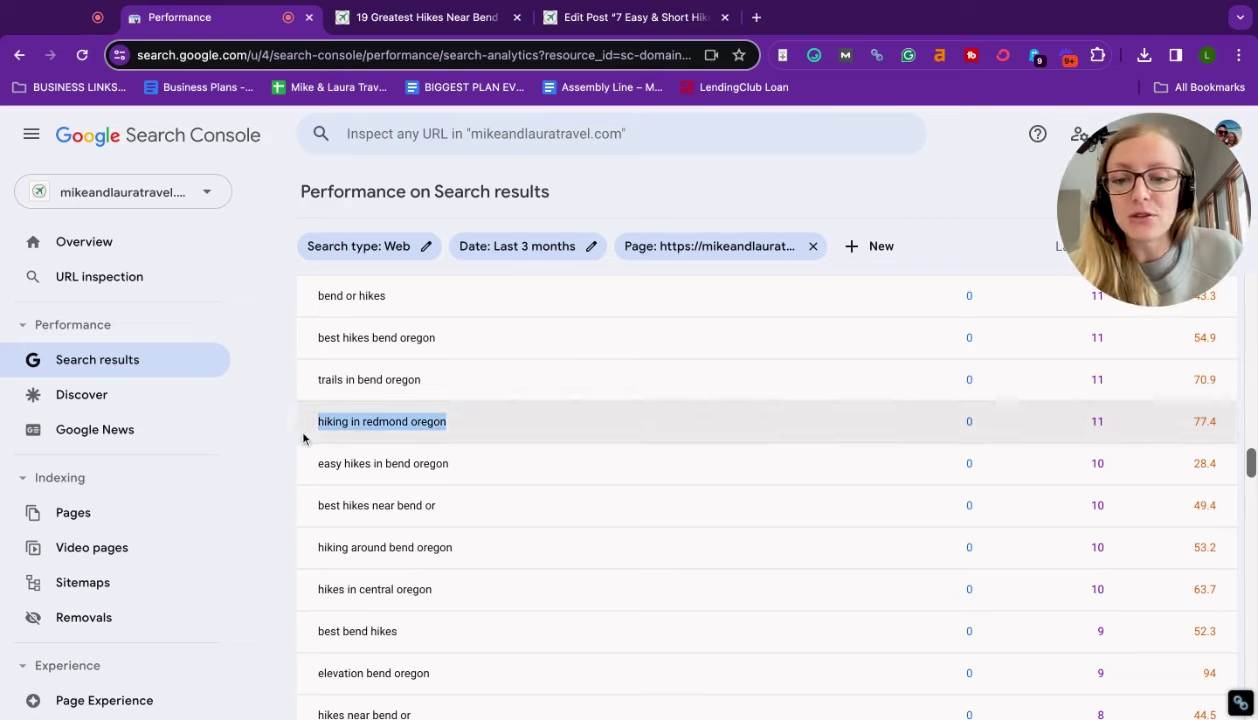
Step: Switch to the hikes article and return to its title and introduction
left_click(420, 17)
scroll(521, 321, "up", 3)
scroll(521, 321, "up", 3)
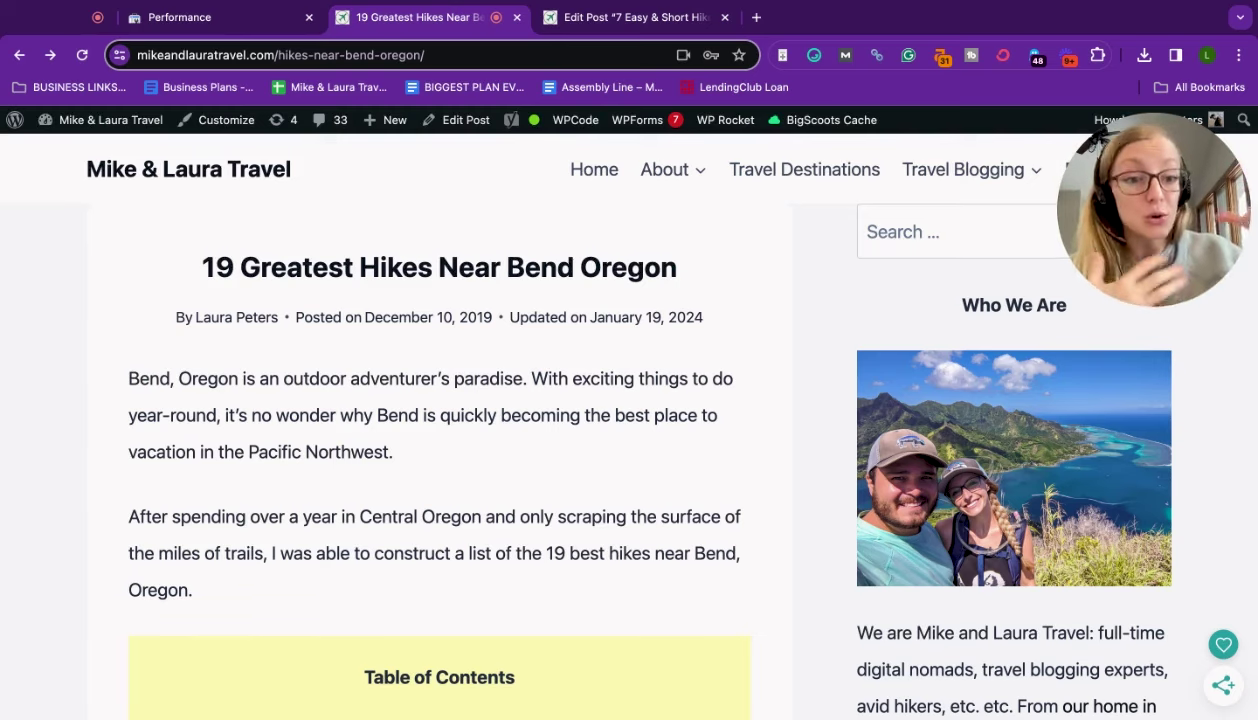
Step: Go back to Search Console and compare the page's performance chart with the impressions and positions of its top and lower-ranked queries
key("ctrl+shift+Tab")
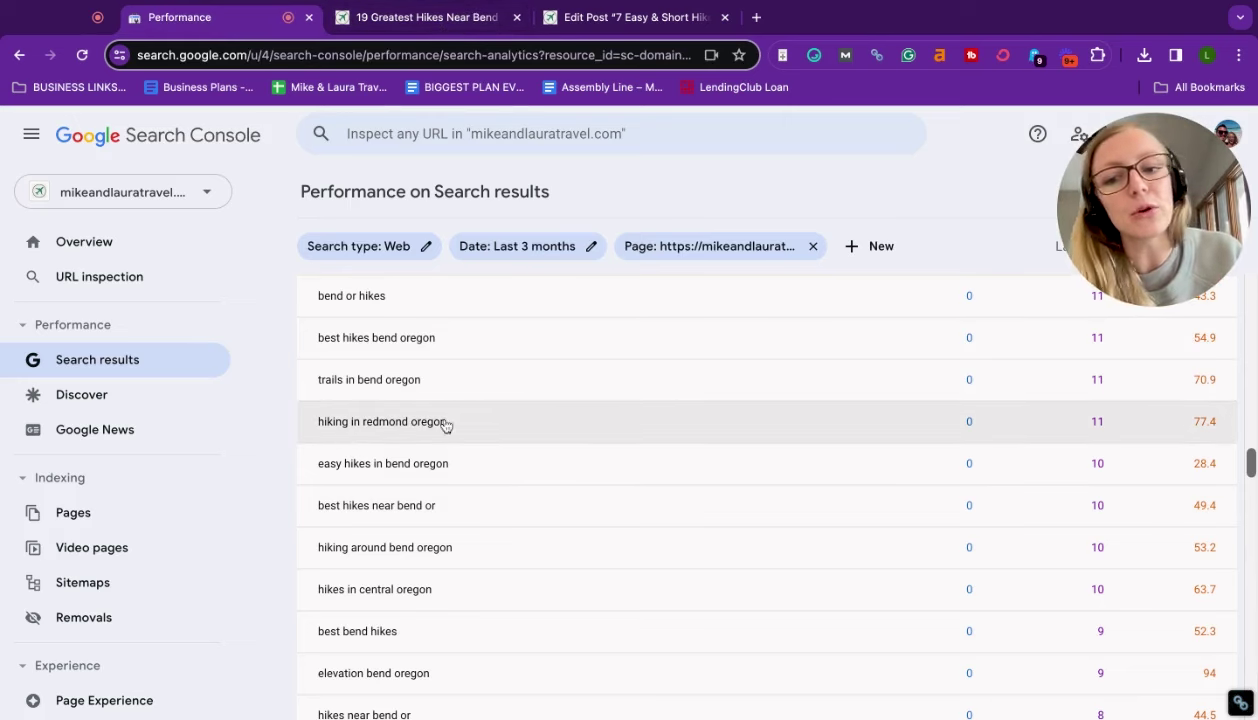
left_click_drag(318, 290, 484, 428)
left_click(362, 390)
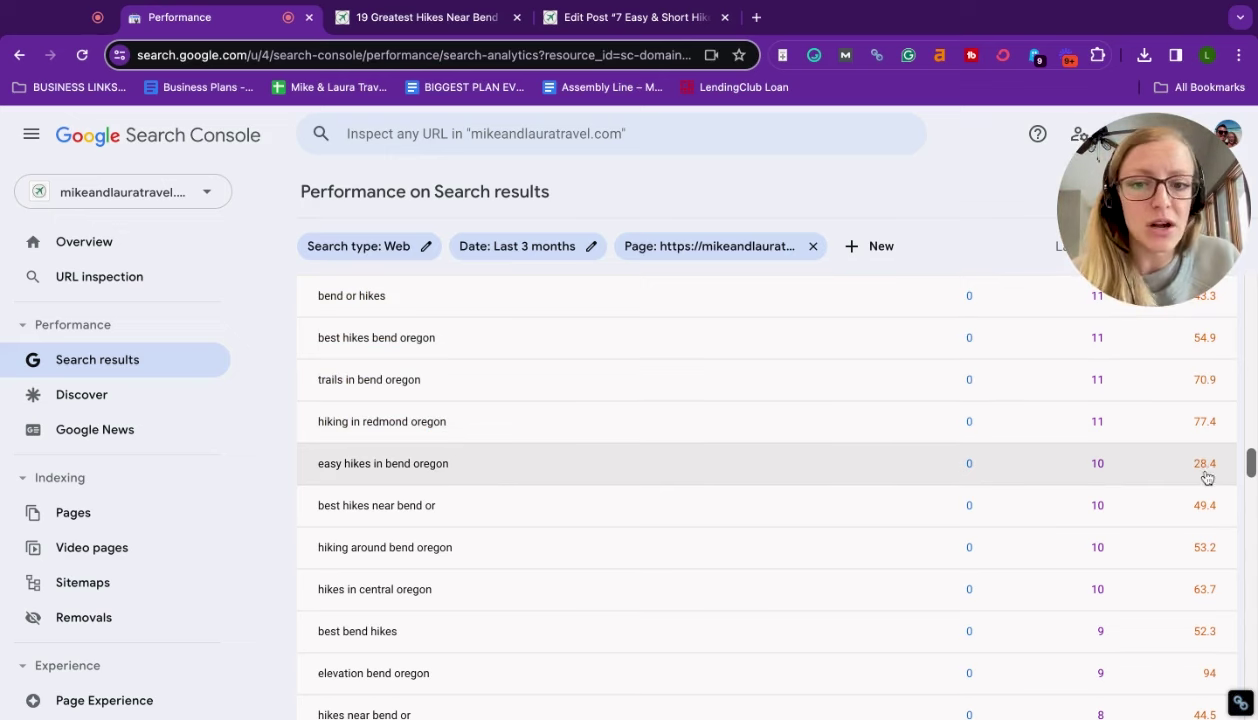
scroll(929, 464, "up", 10)
scroll(929, 464, "up", 4)
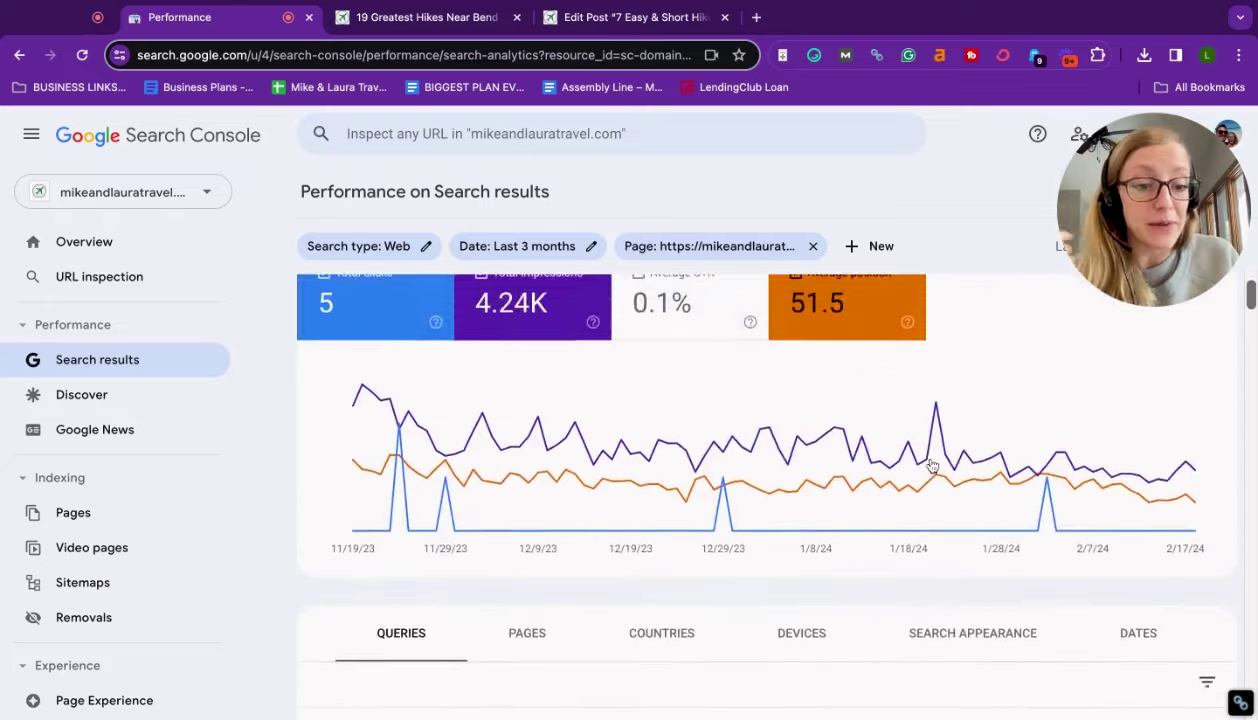
scroll(929, 464, "down", 5)
scroll(929, 464, "up", 1)
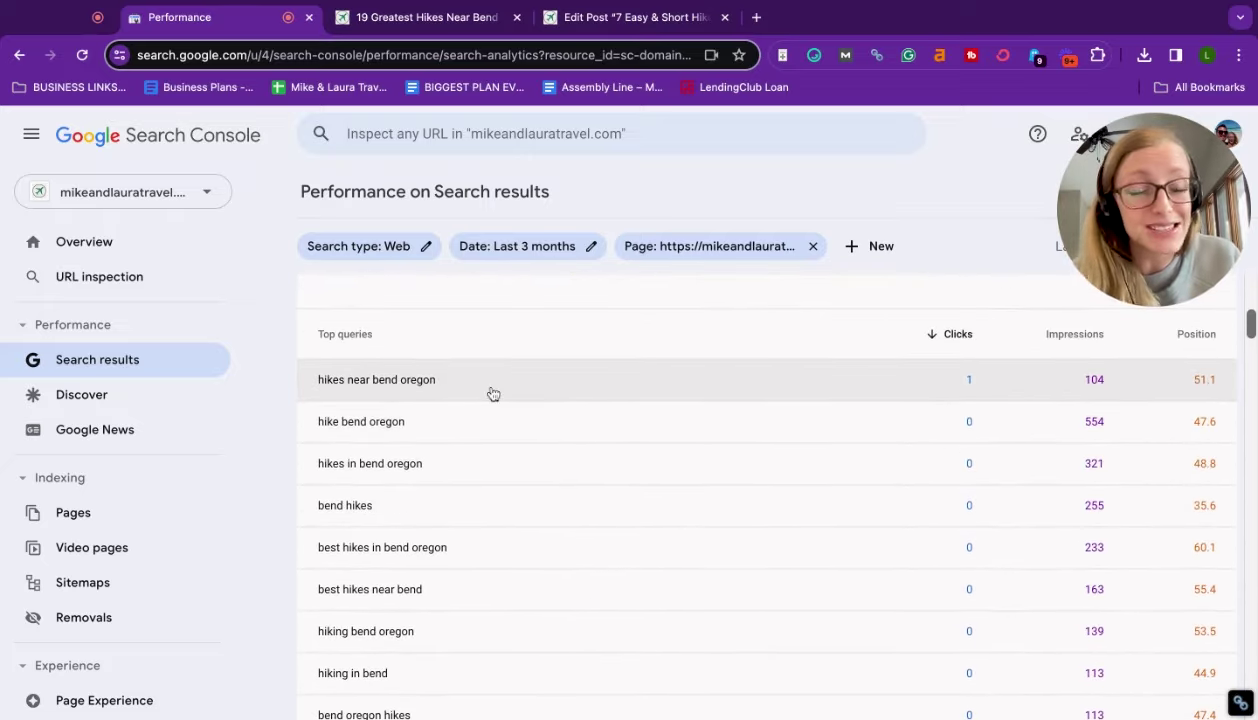
scroll(814, 582, "down", 10)
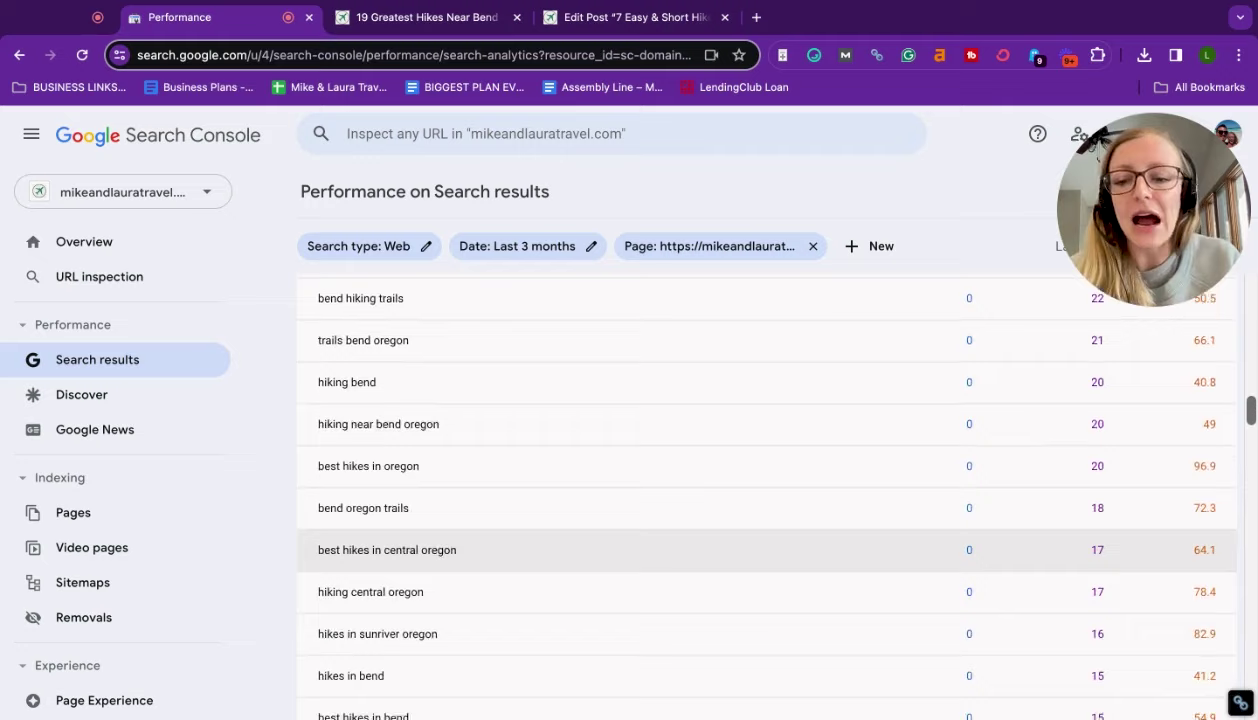
scroll(807, 552, "up", 4)
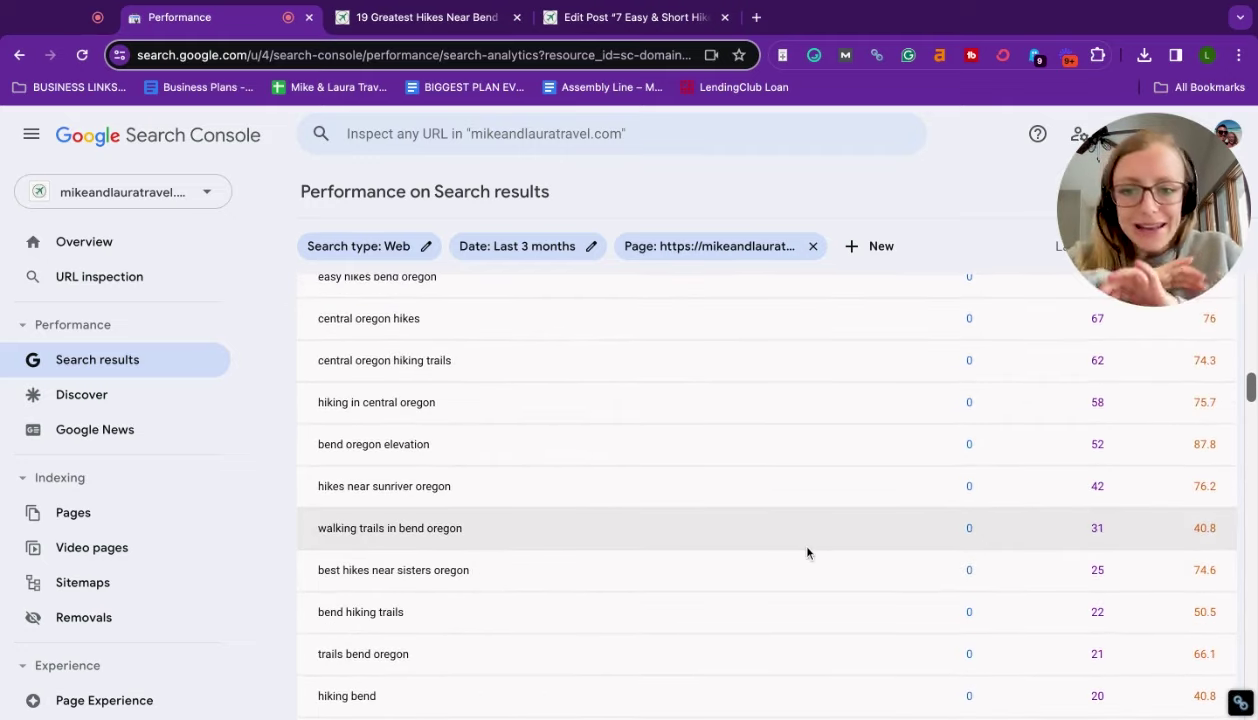
scroll(807, 552, "up", 1)
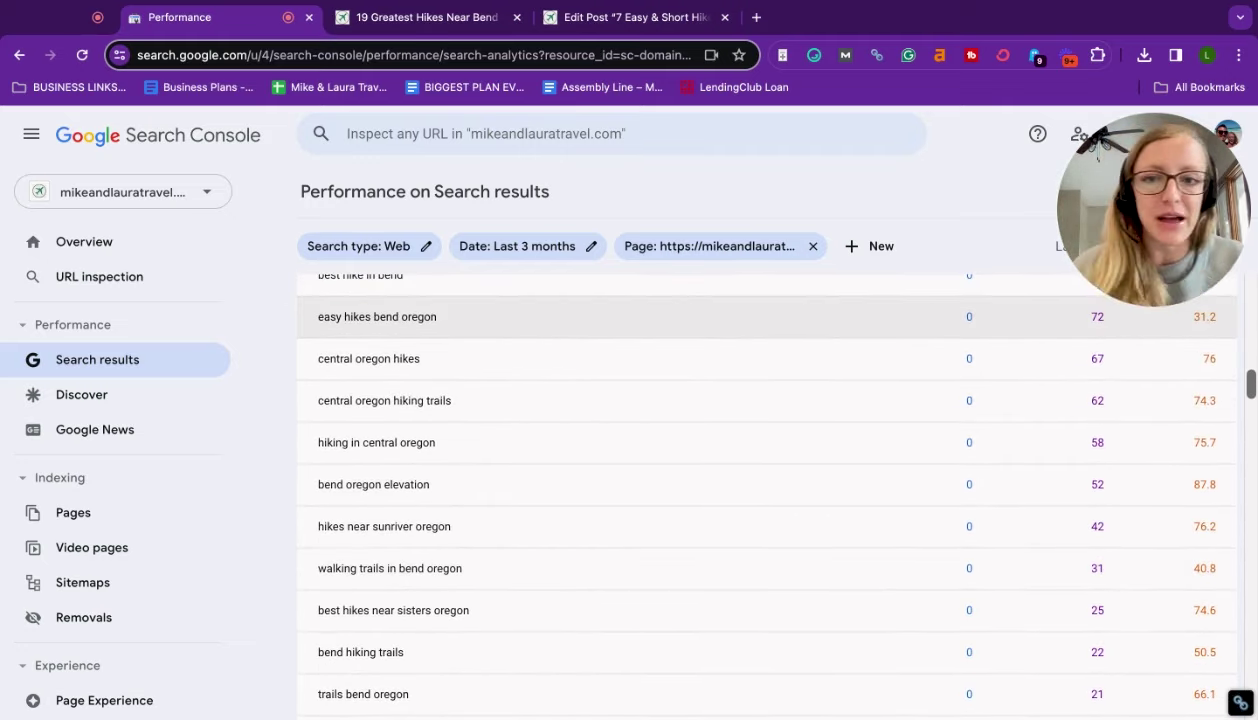
Step: Switch to the hikes article and review the headings in its table of contents against the ranking queries
key("ctrl+Tab")
scroll(534, 416, "down", 5)
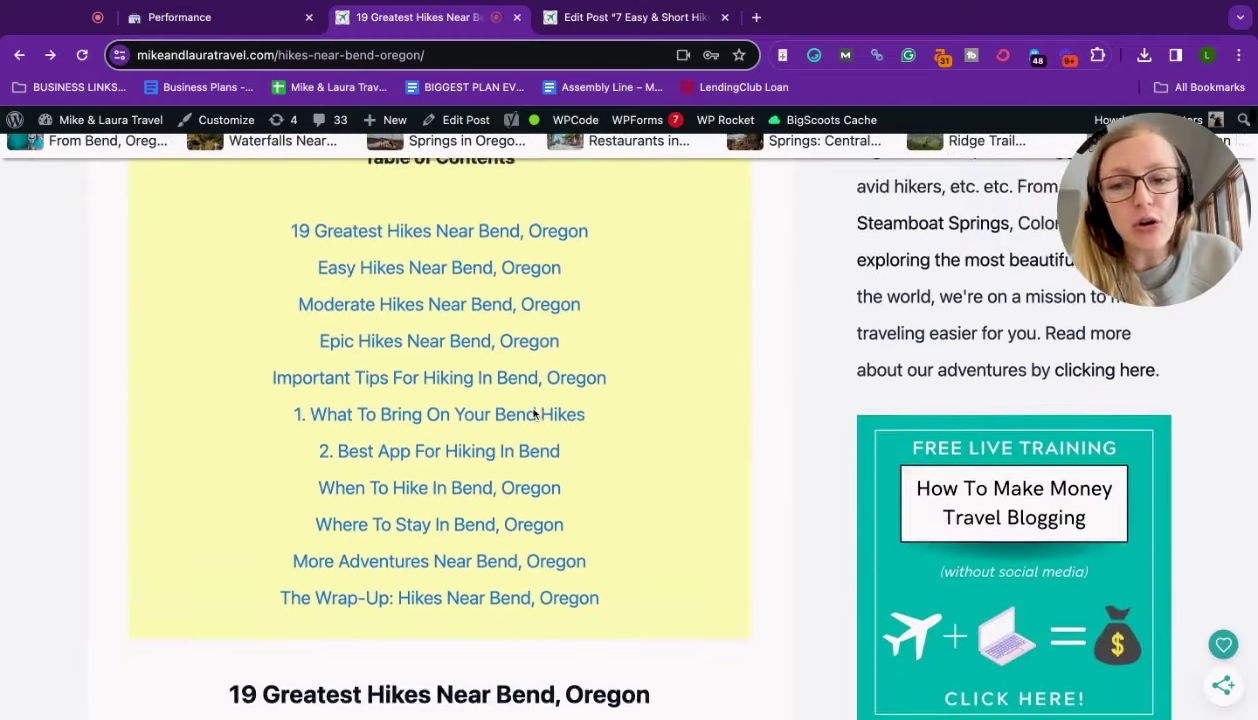
scroll(534, 414, "down", 2)
scroll(534, 414, "up", 3)
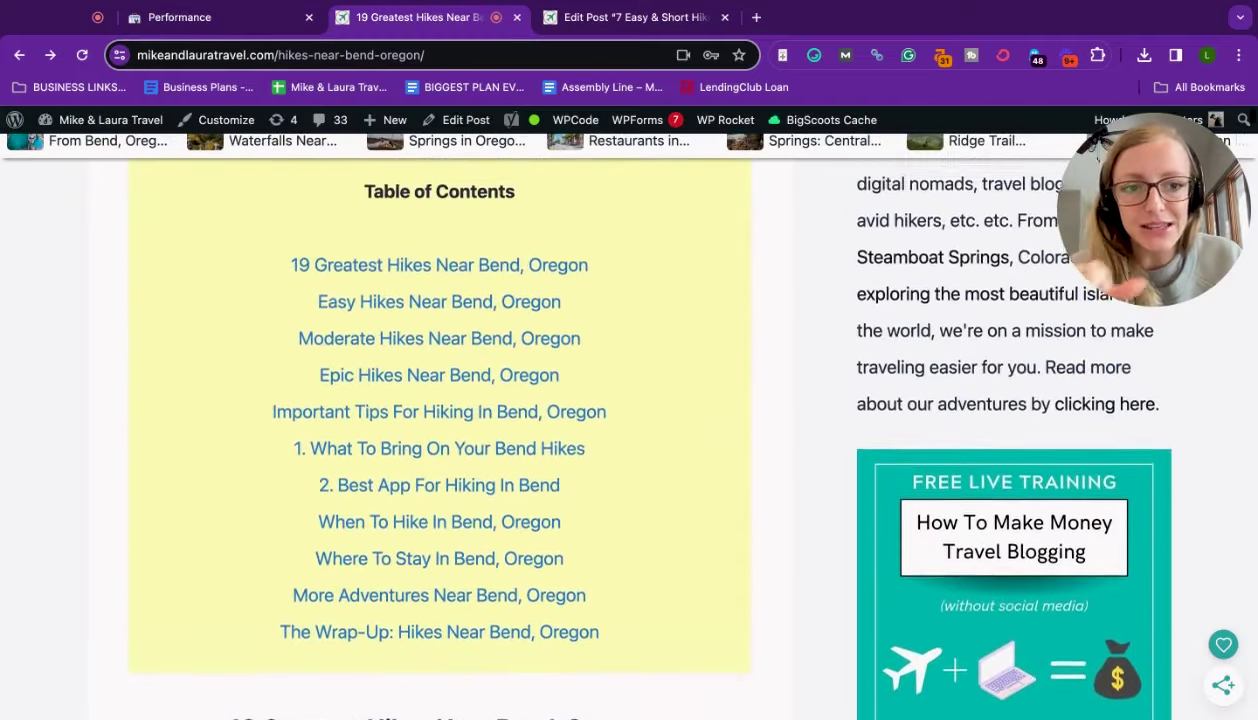
Step: Move on to the article's "Easy Hikes Near Bend, Oregon" section and highlight its heading and introduction down to the Pilot Butte entry
scroll(534, 414, "up", 1)
scroll(534, 414, "down", 10)
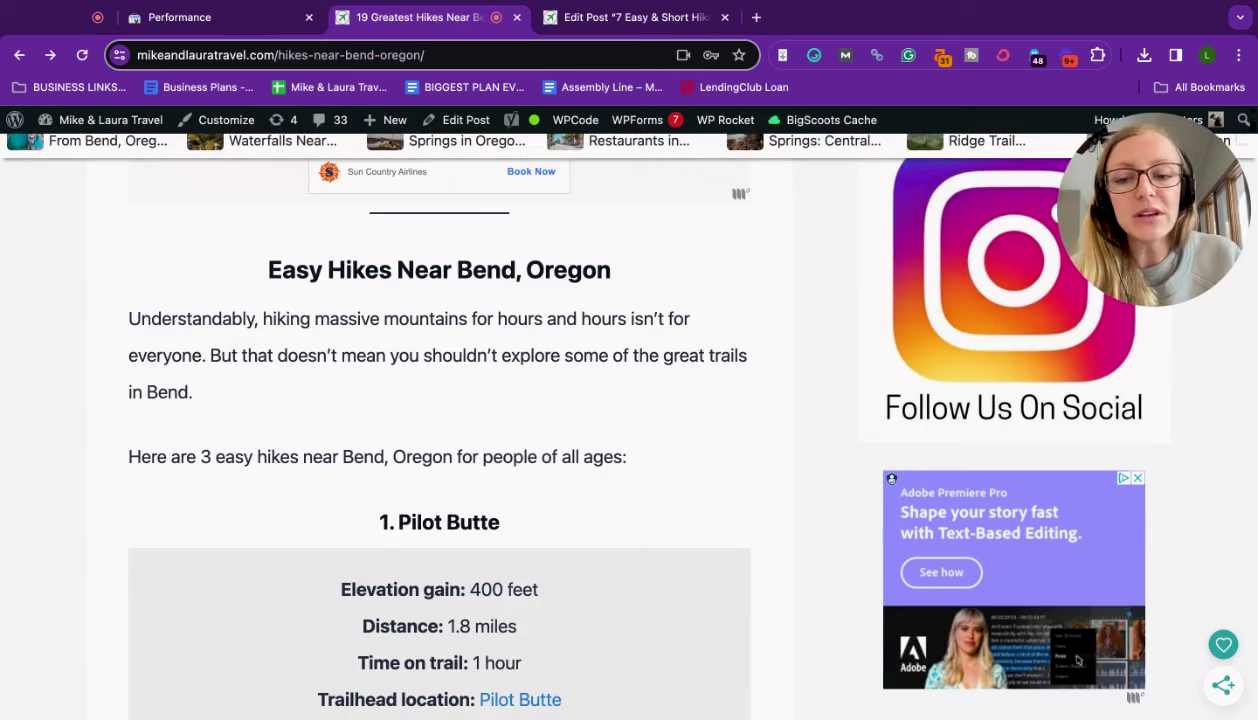
triple_click(234, 284)
left_click(690, 284)
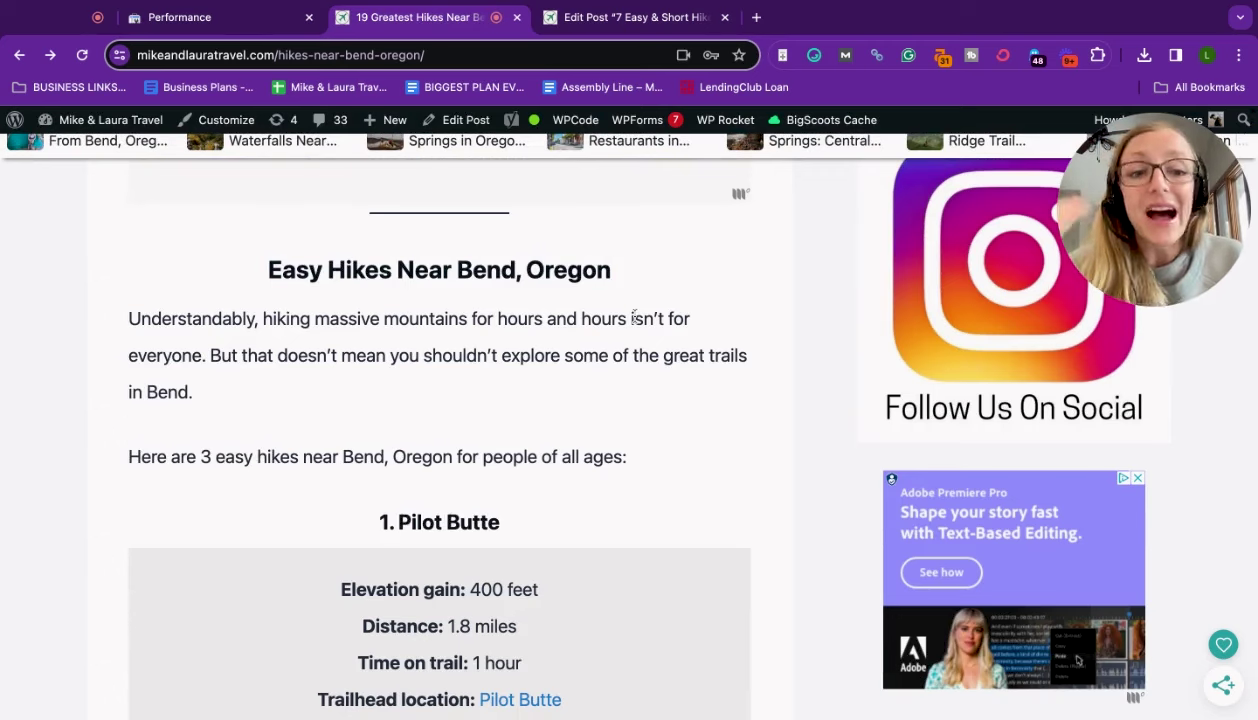
left_click_drag(266, 265, 743, 457)
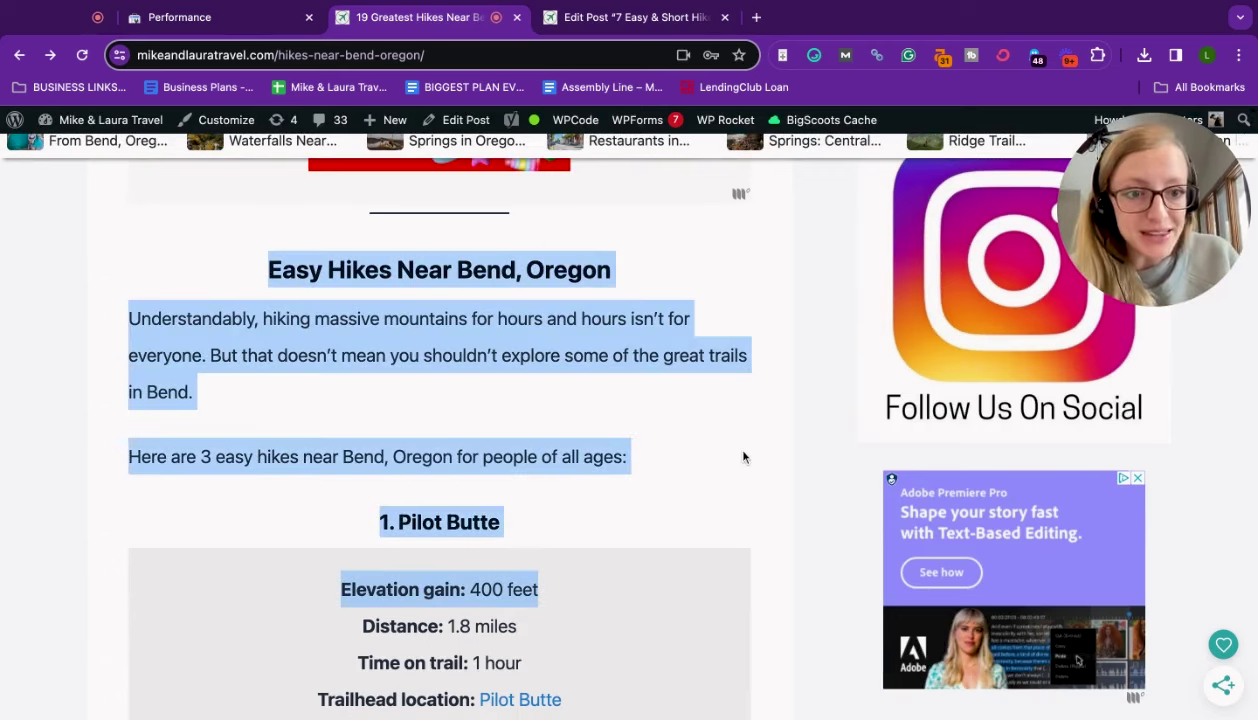
left_click(743, 445)
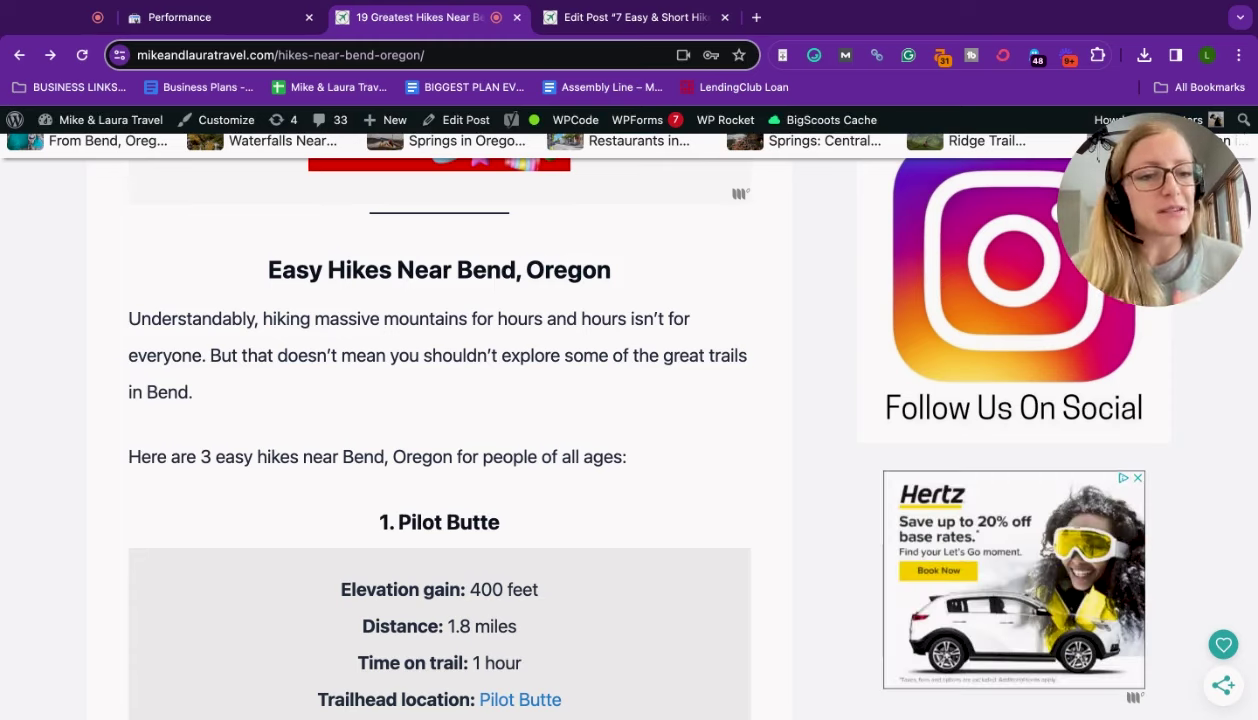
scroll(750, 425, "down", 1)
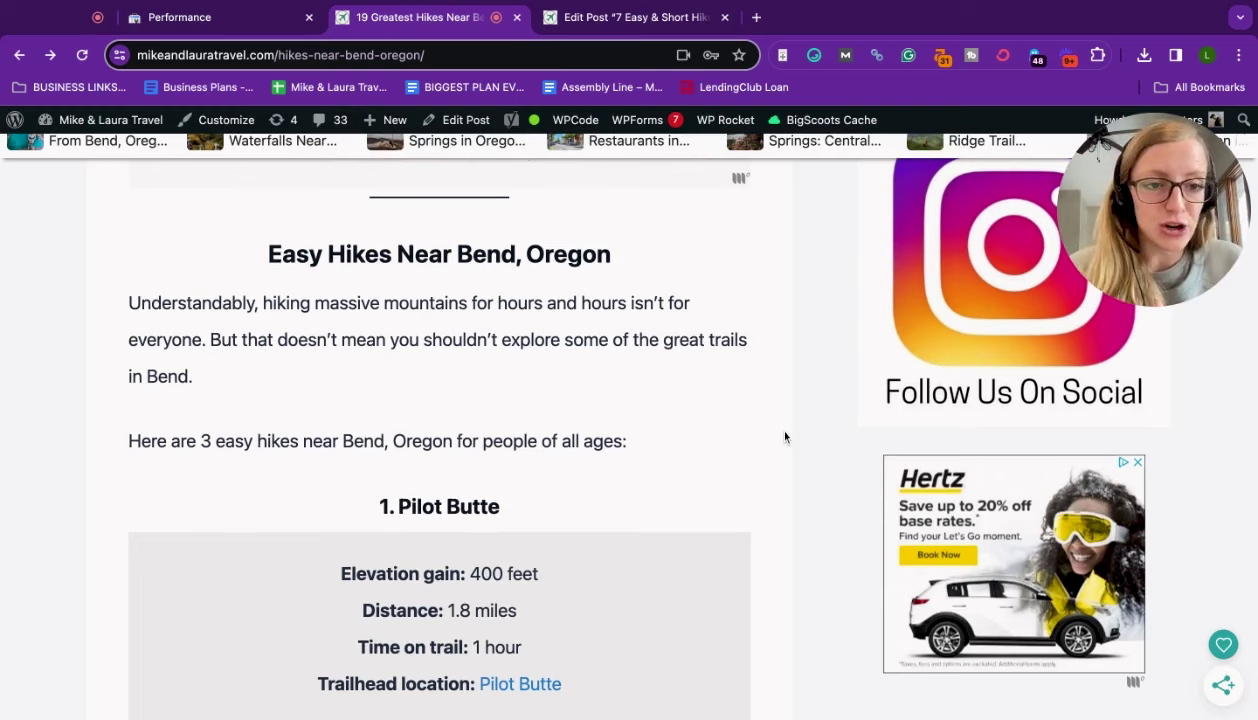
Step: Switch to the draft post "7 Easy & Short Hikes Near Bend, Oregon" in the WordPress editor and highlight the keyword "Short" in its title
left_click(603, 27)
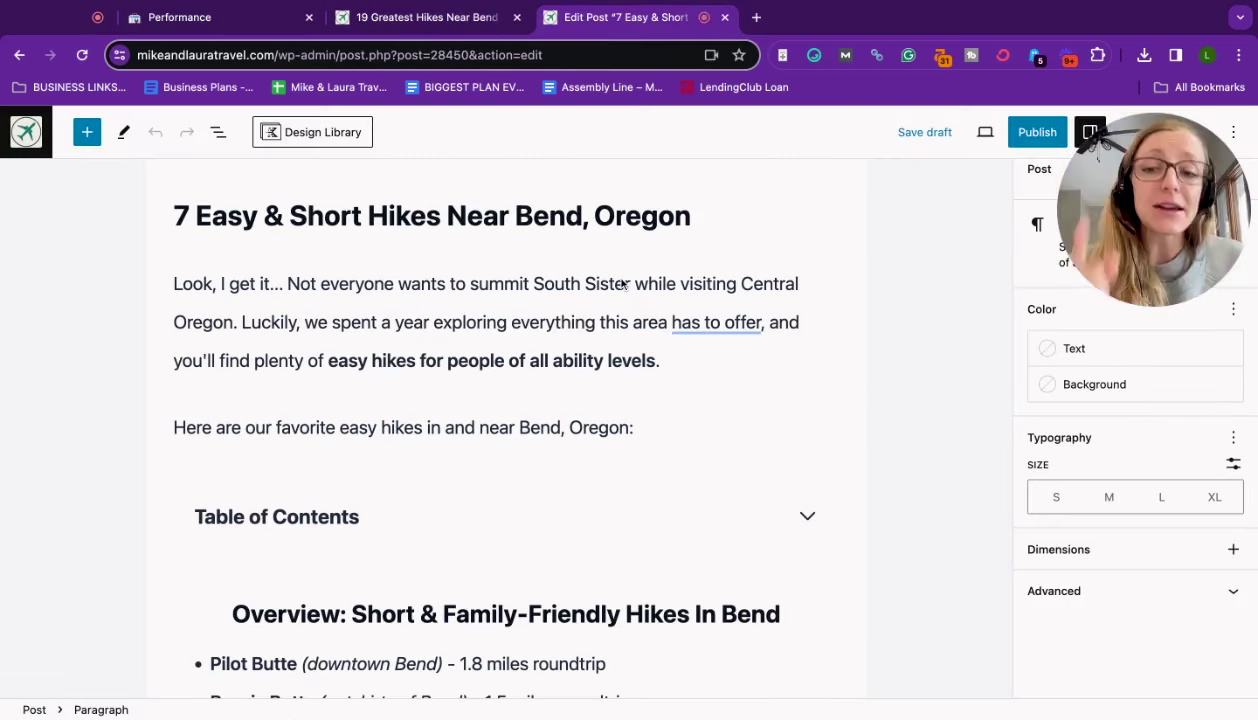
double_click(226, 216)
left_click(733, 216)
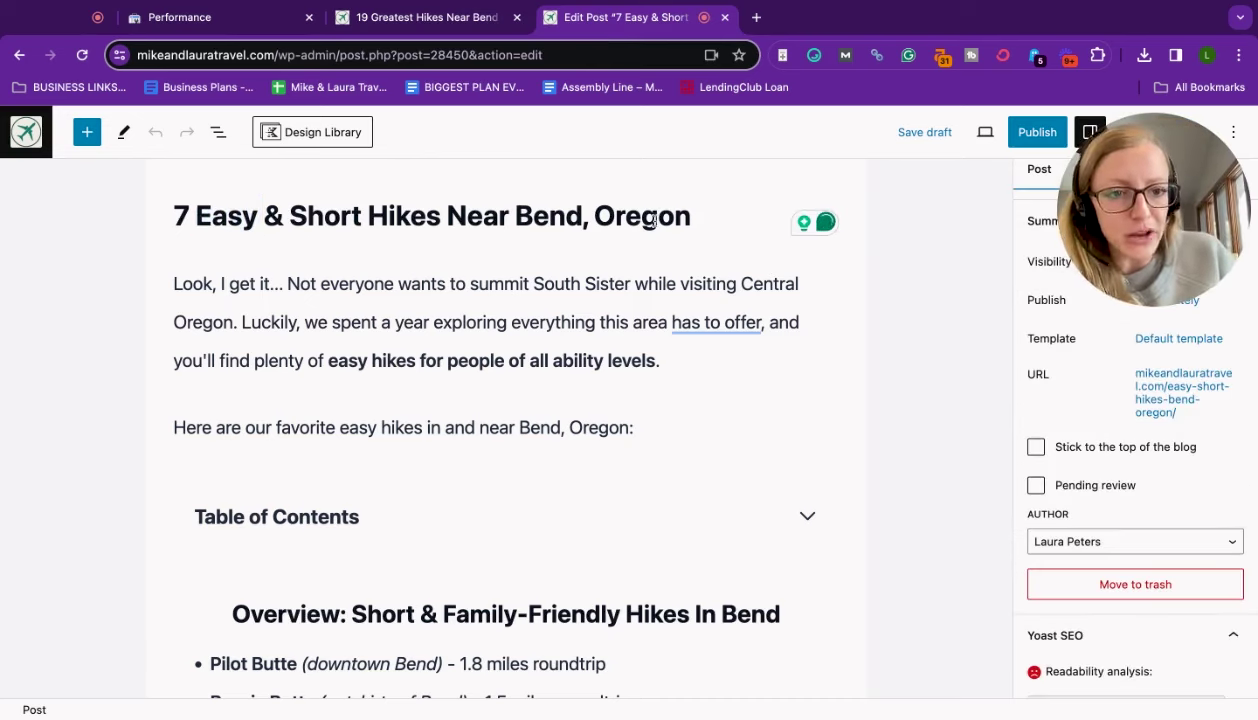
left_click(284, 215)
key("alt+shift+Right")
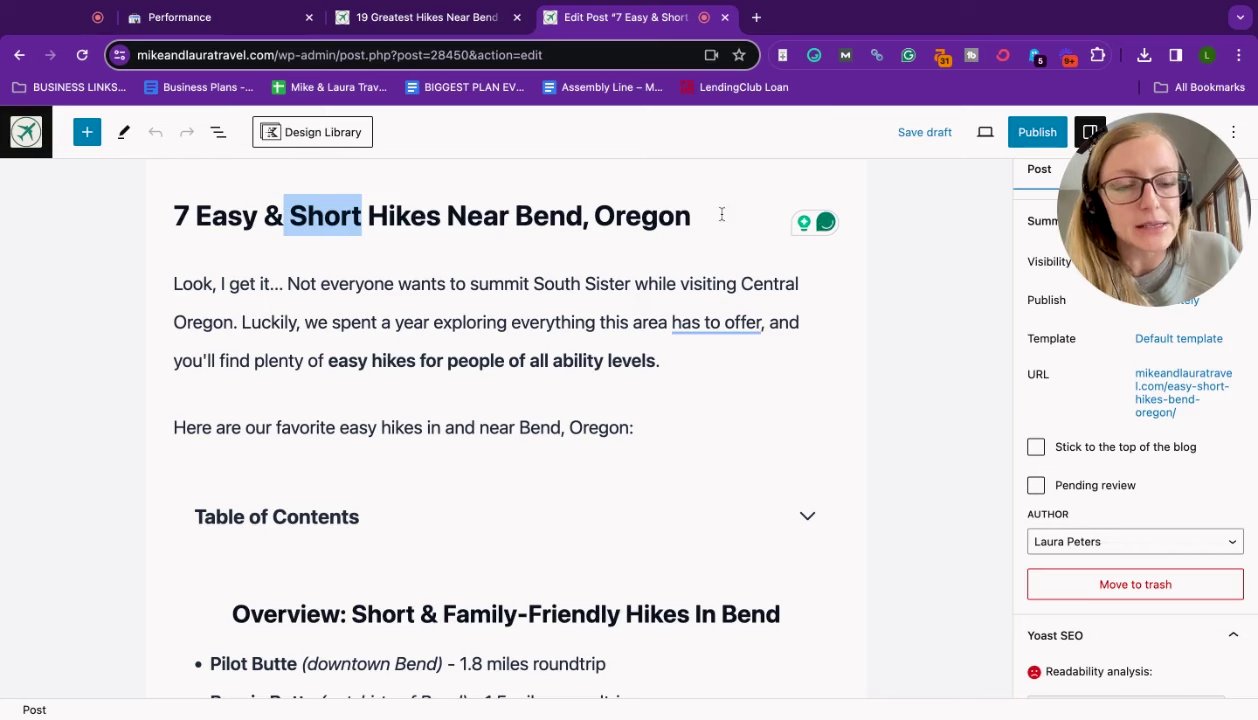
left_click(721, 213)
Step: Read through the draft's introduction and overview list, and highlight the start of the "1. Pilot Butte" entry
scroll(771, 307, "down", 1)
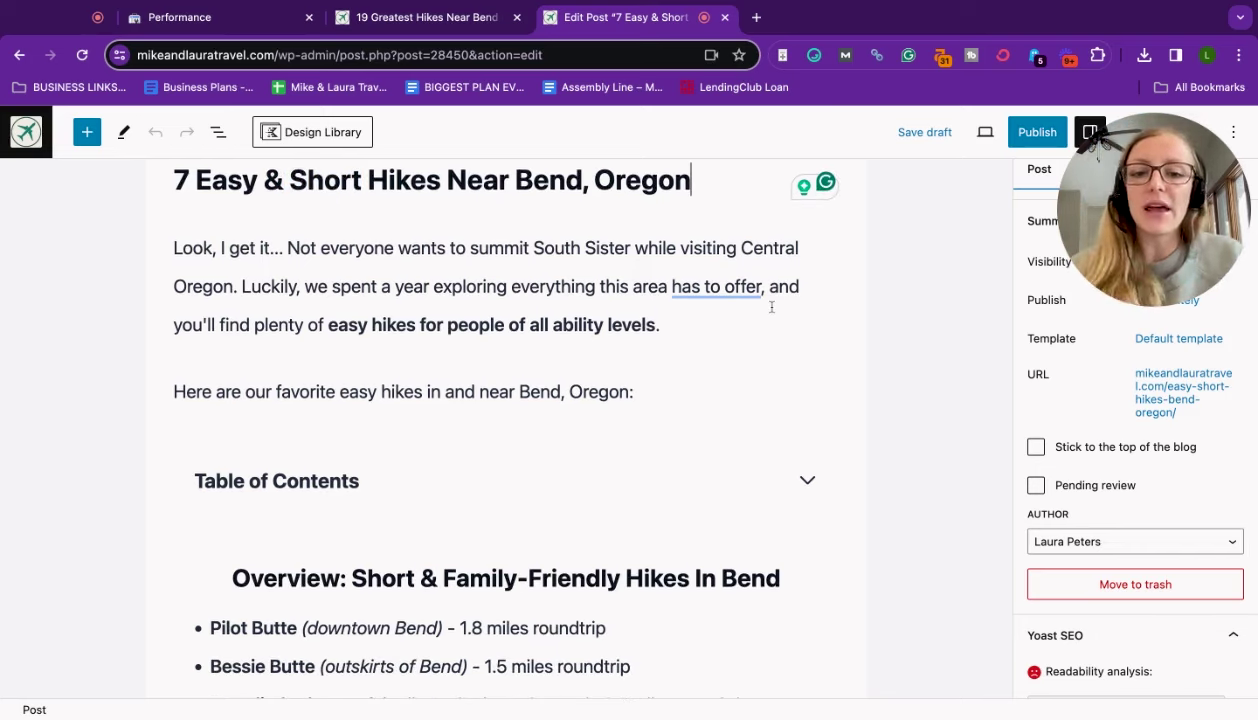
scroll(750, 374, "down", 1)
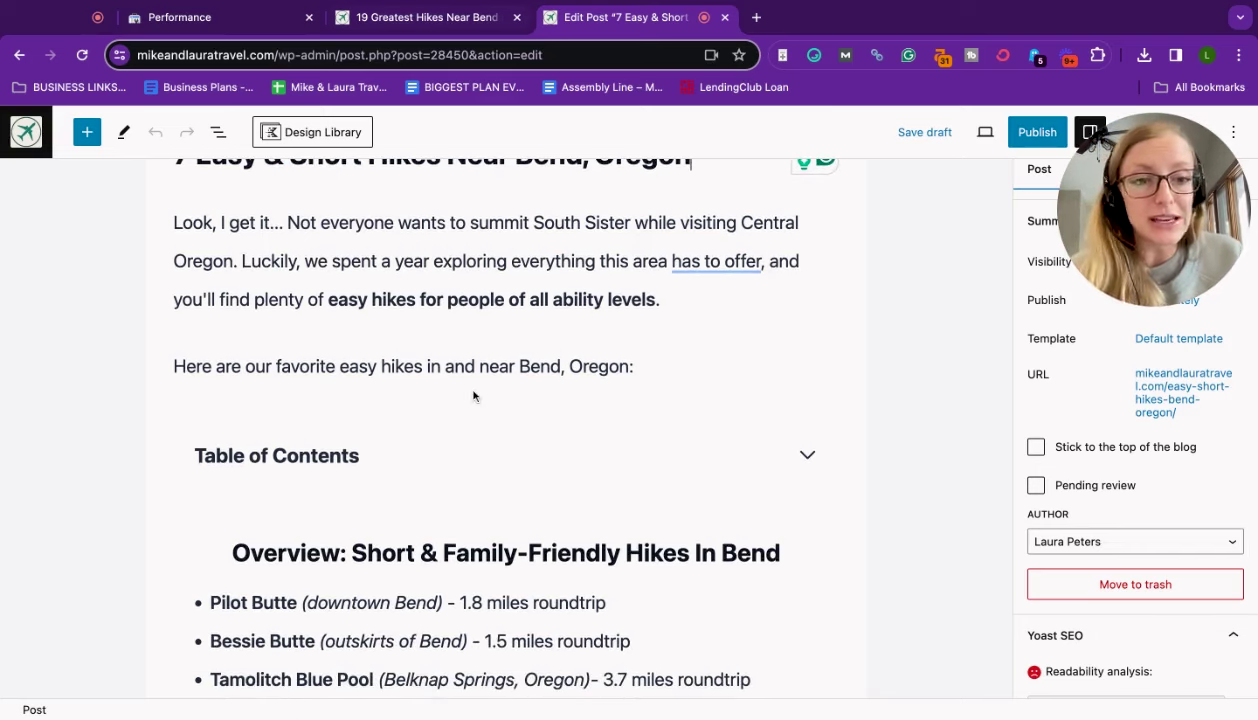
scroll(474, 396, "down", 10)
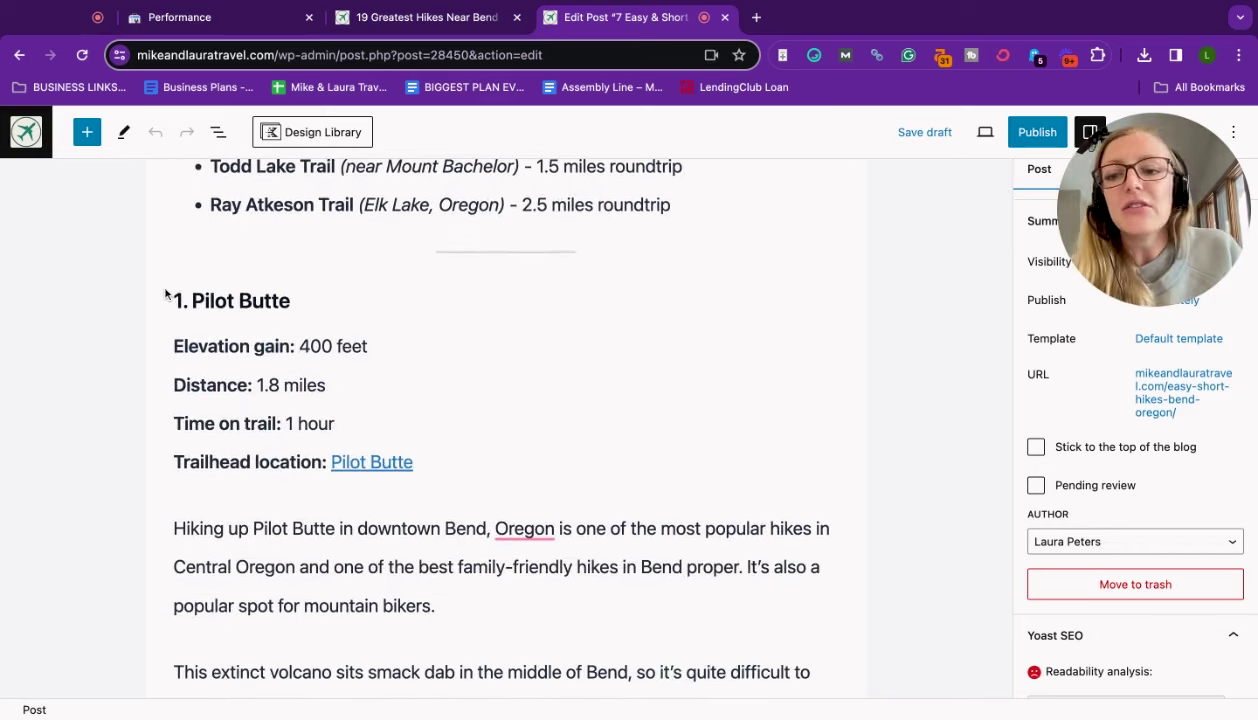
left_click_drag(167, 293, 840, 412)
left_click(780, 408)
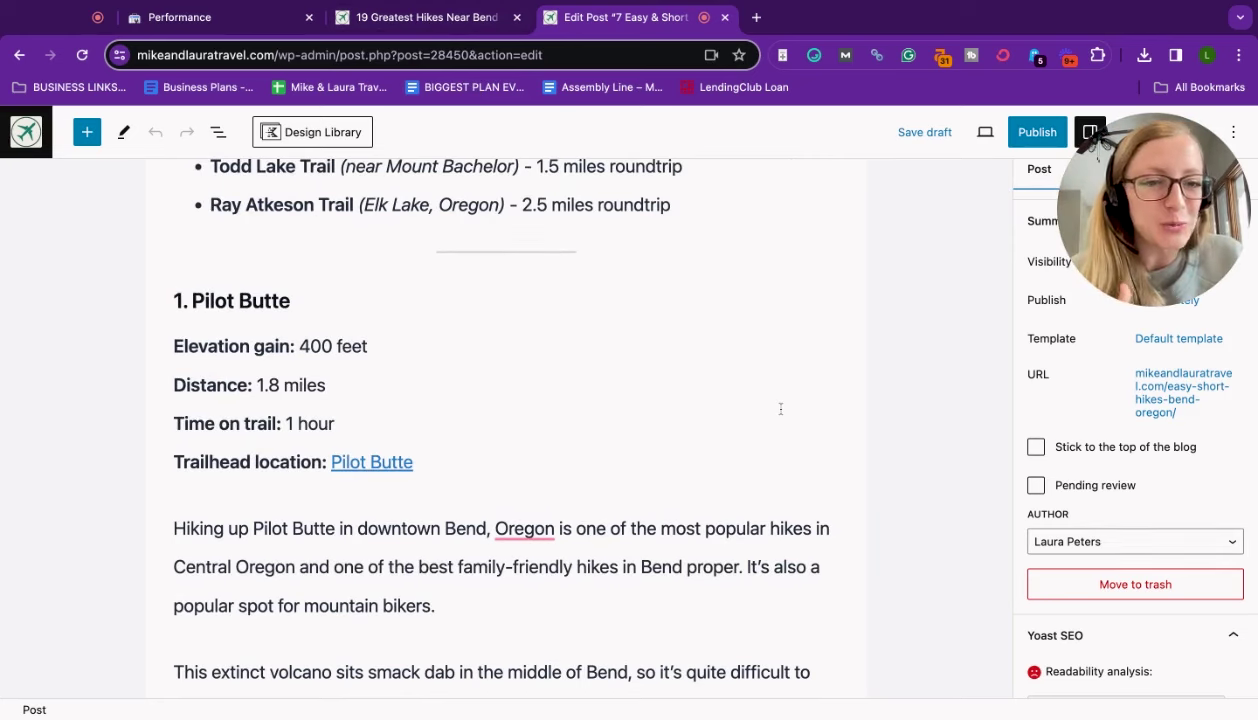
scroll(780, 408, "up", 5)
scroll(780, 408, "down", 4)
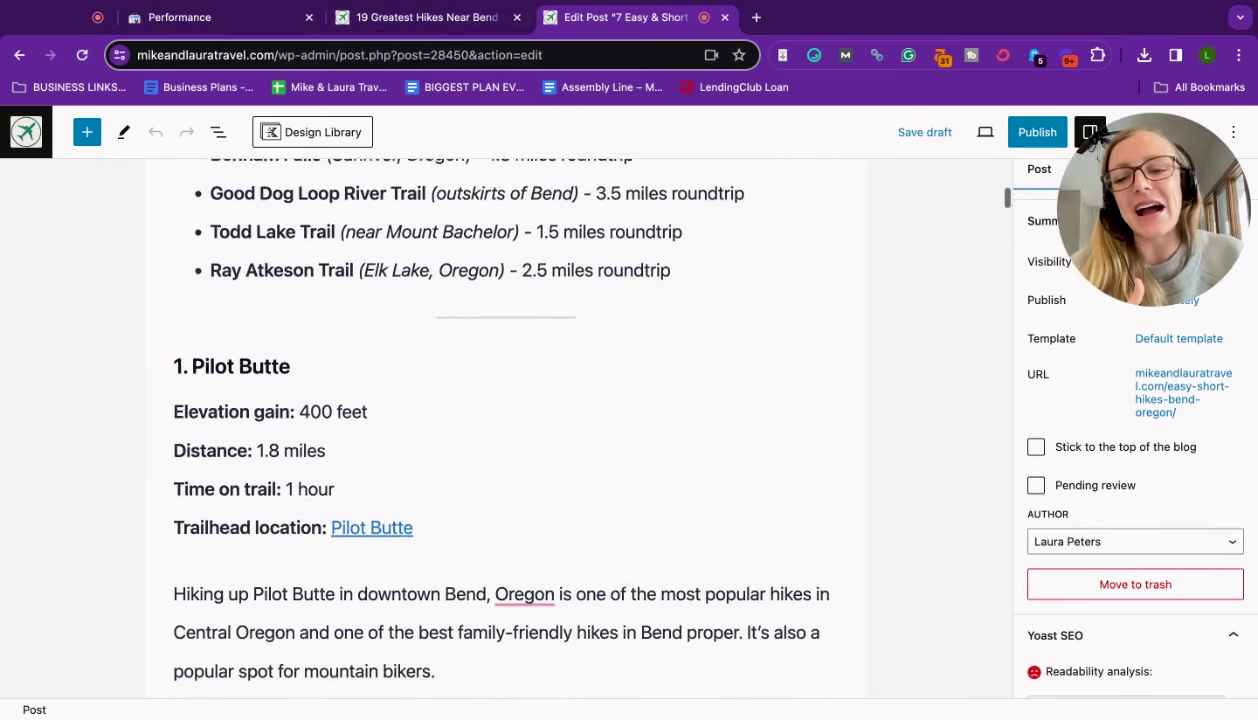
scroll(492, 411, "down", 1)
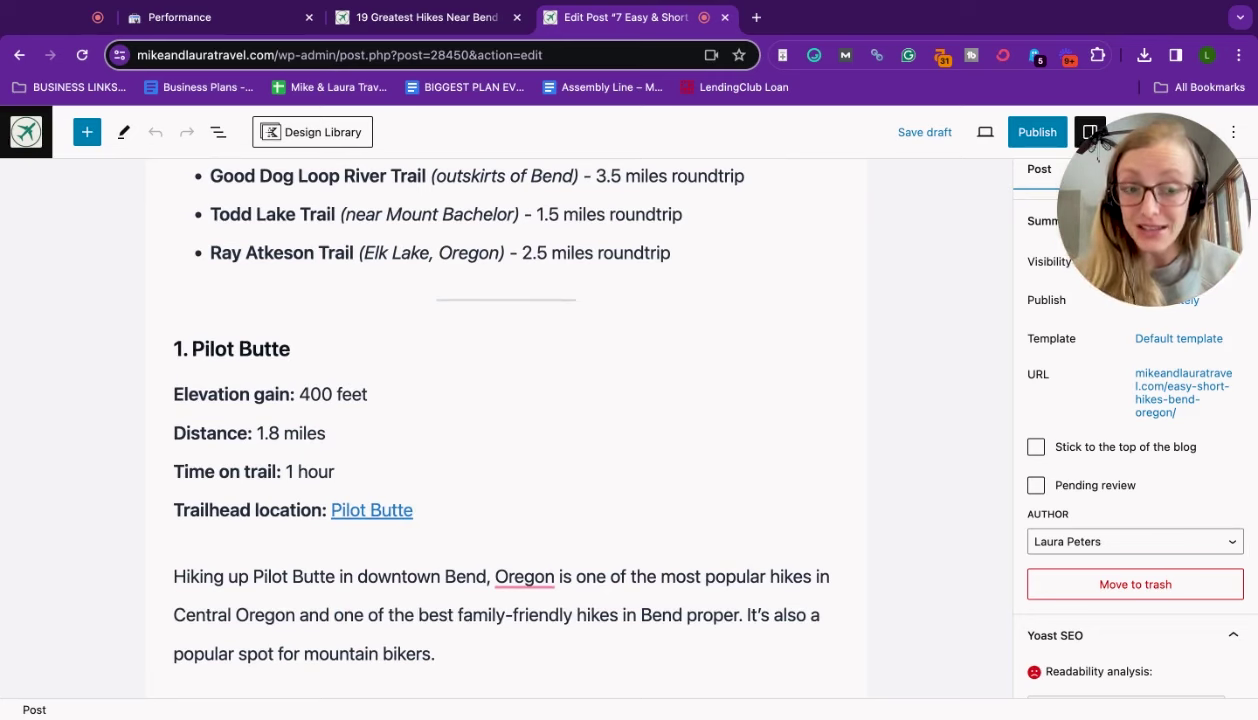
Step: Highlight the draft's "Overview: Short & Family-Friendly Hikes In Bend" heading and compare it with the post title and introduction
scroll(492, 411, "up", 5)
left_click_drag(230, 401, 815, 405)
left_click(815, 410)
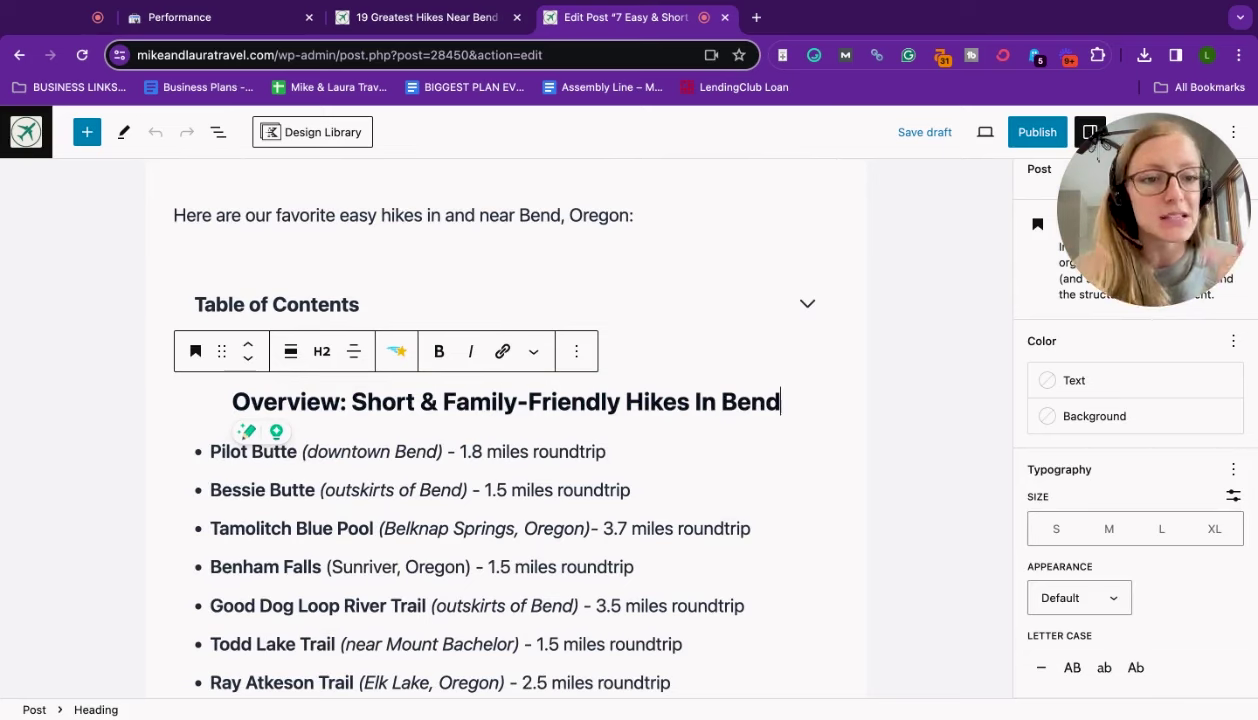
scroll(419, 260, "up", 4)
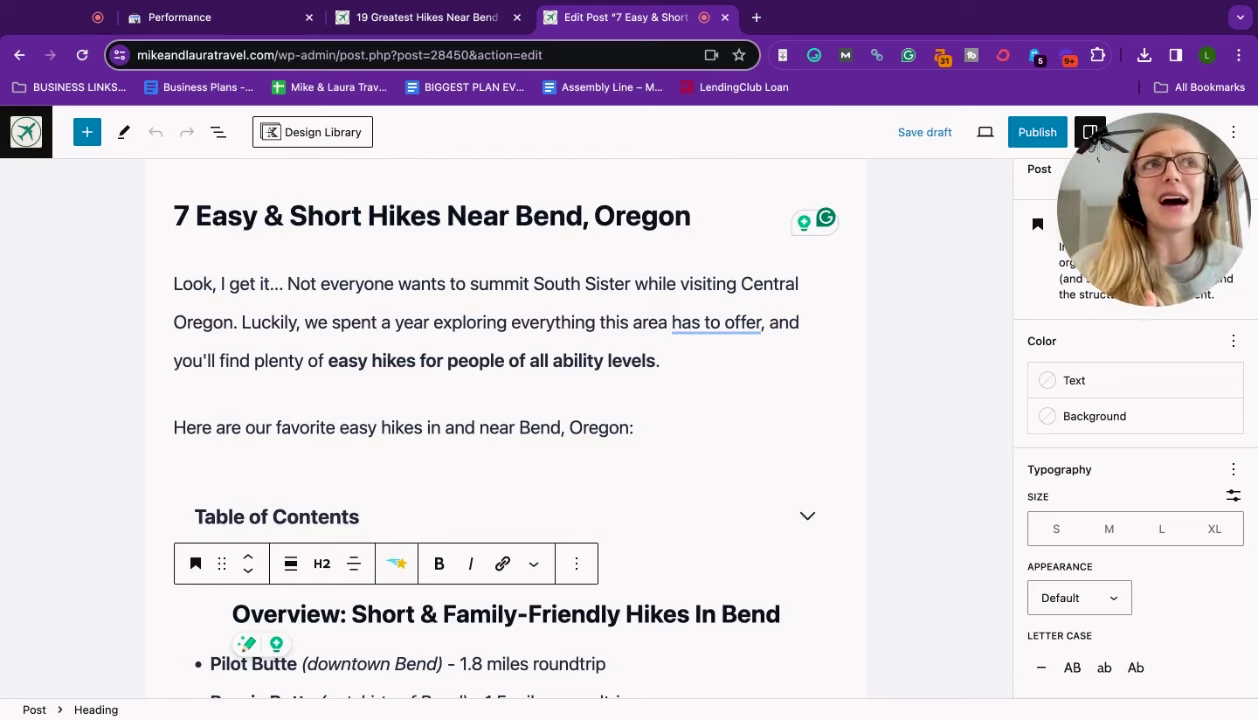
scroll(525, 480, "down", 3)
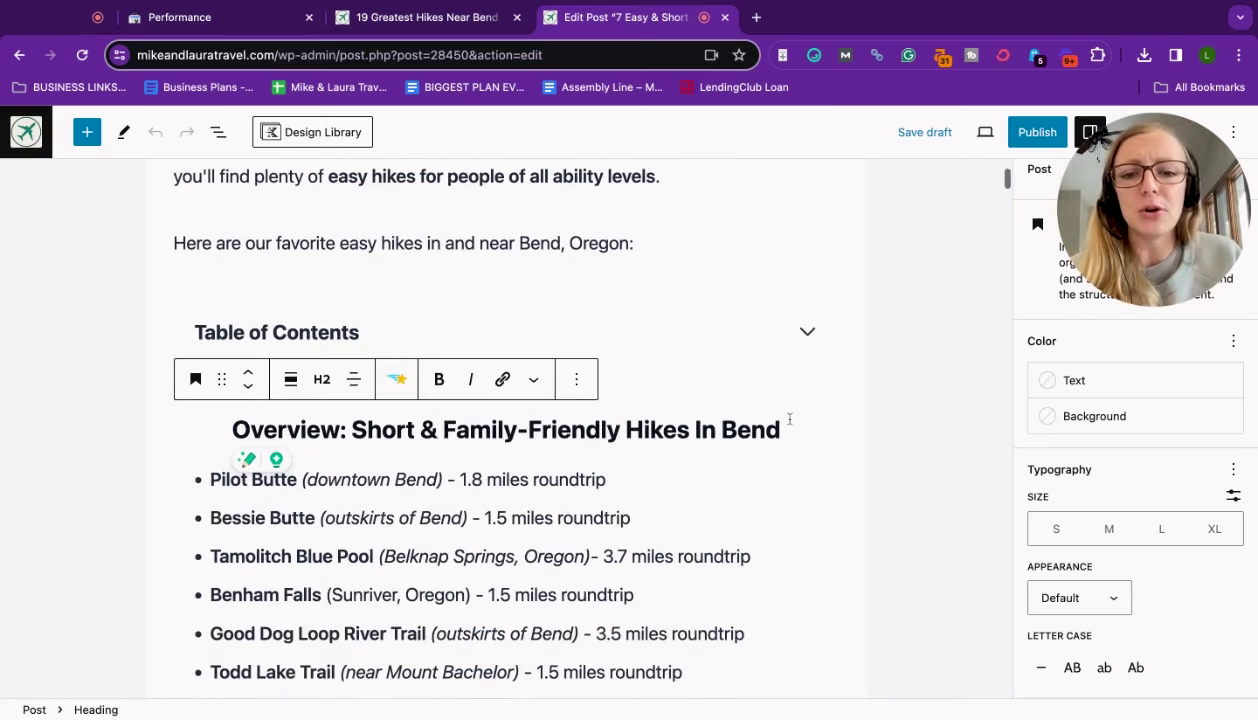
left_click(740, 382)
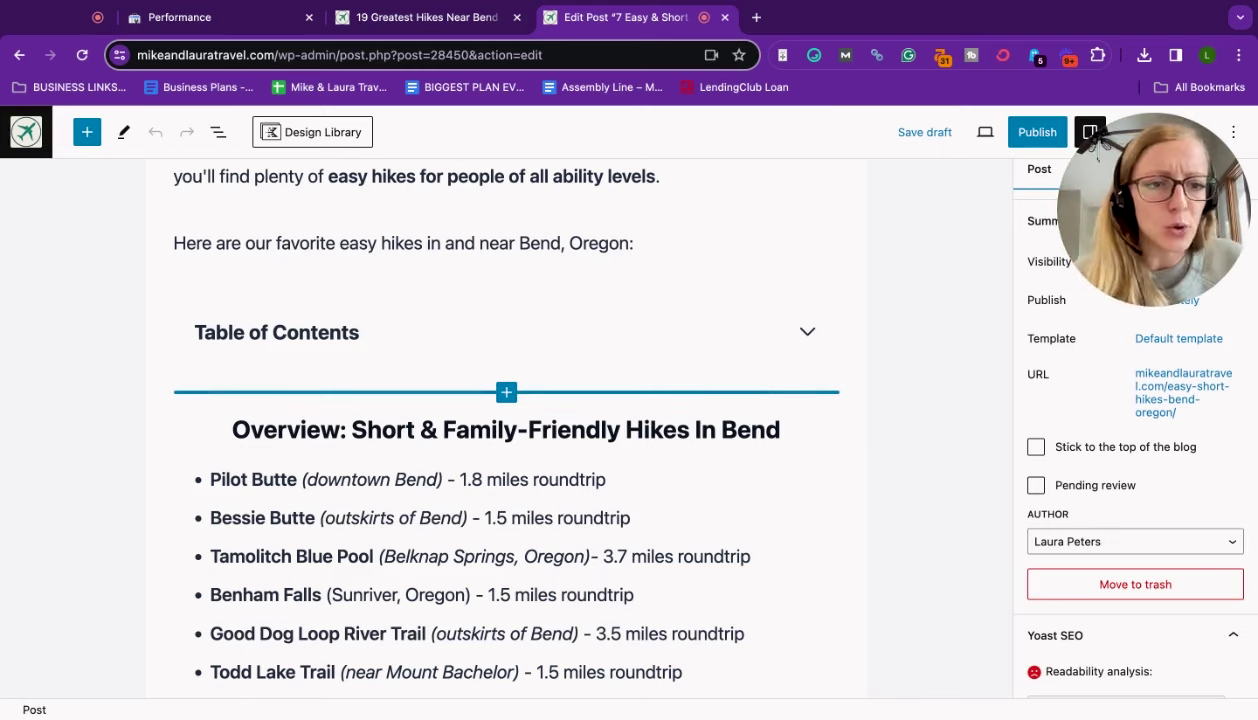
scroll(505, 420, "down", 1)
scroll(505, 420, "up", 2)
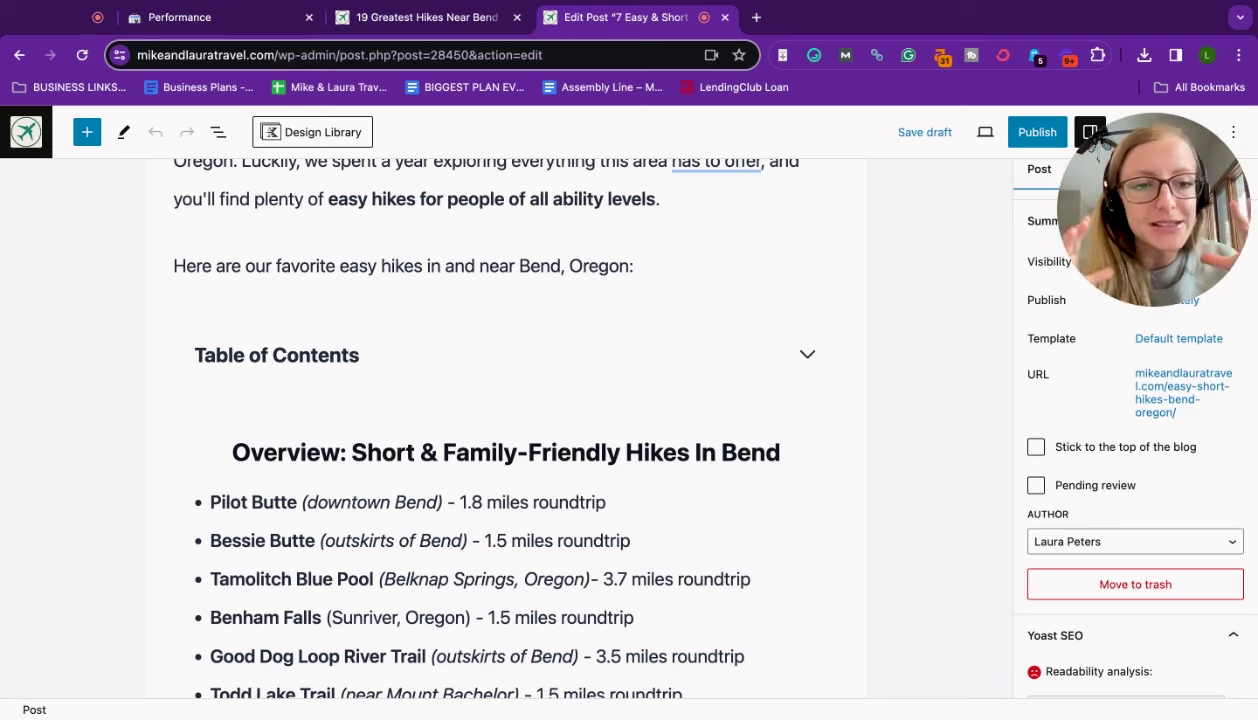
Step: Point out the overview heading again along with the bulleted list of hikes, locations and roundtrip distances beneath it
scroll(653, 388, "down", 3)
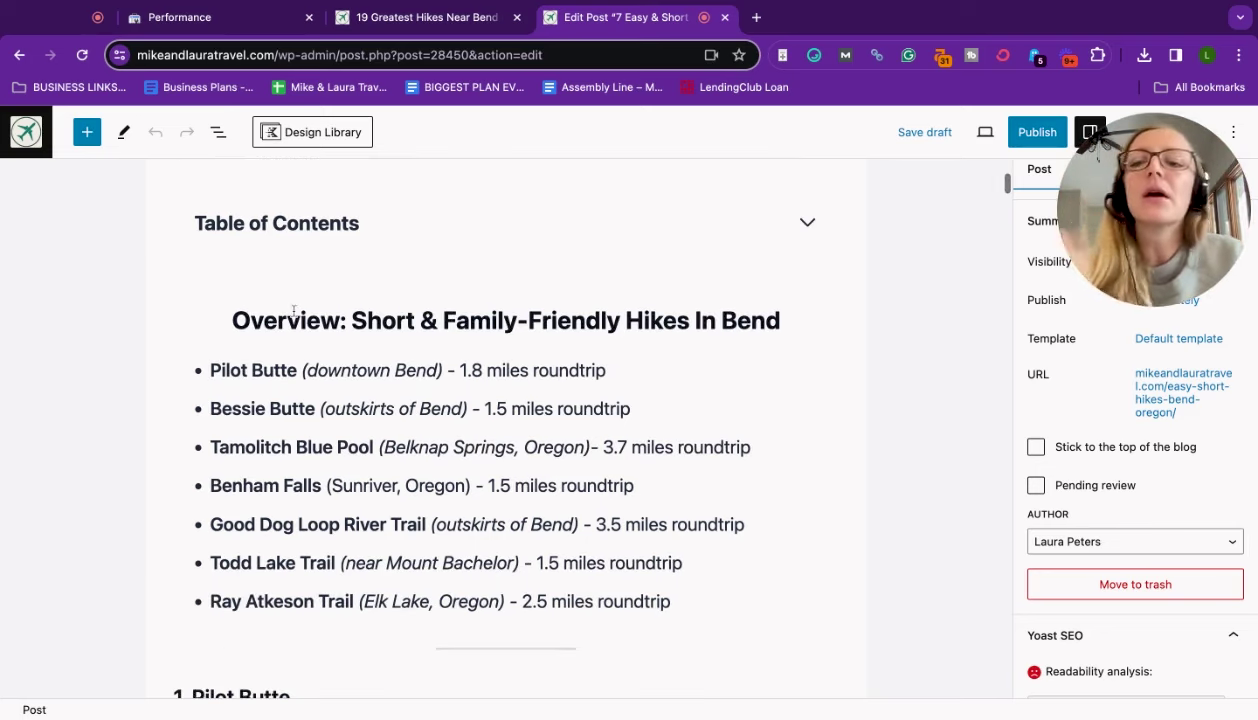
triple_click(225, 320)
left_click(787, 318)
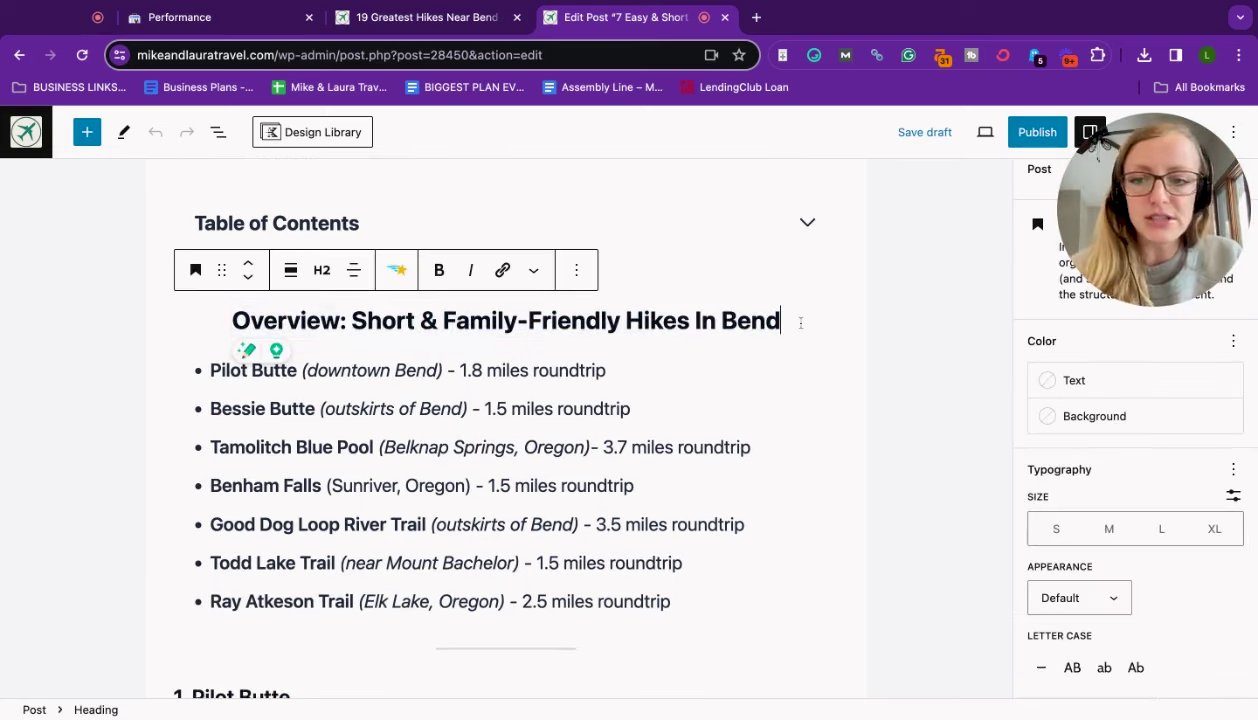
left_click(684, 602, "shift")
left_click(779, 380)
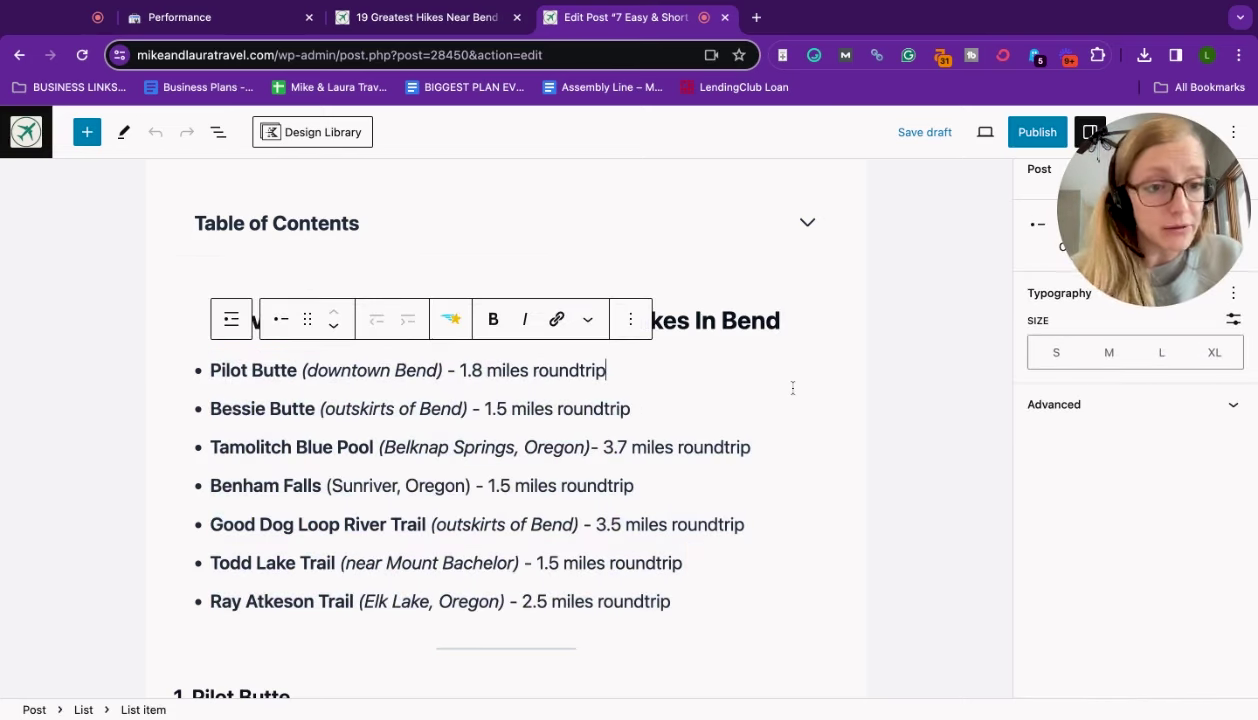
scroll(772, 400, "down", 3)
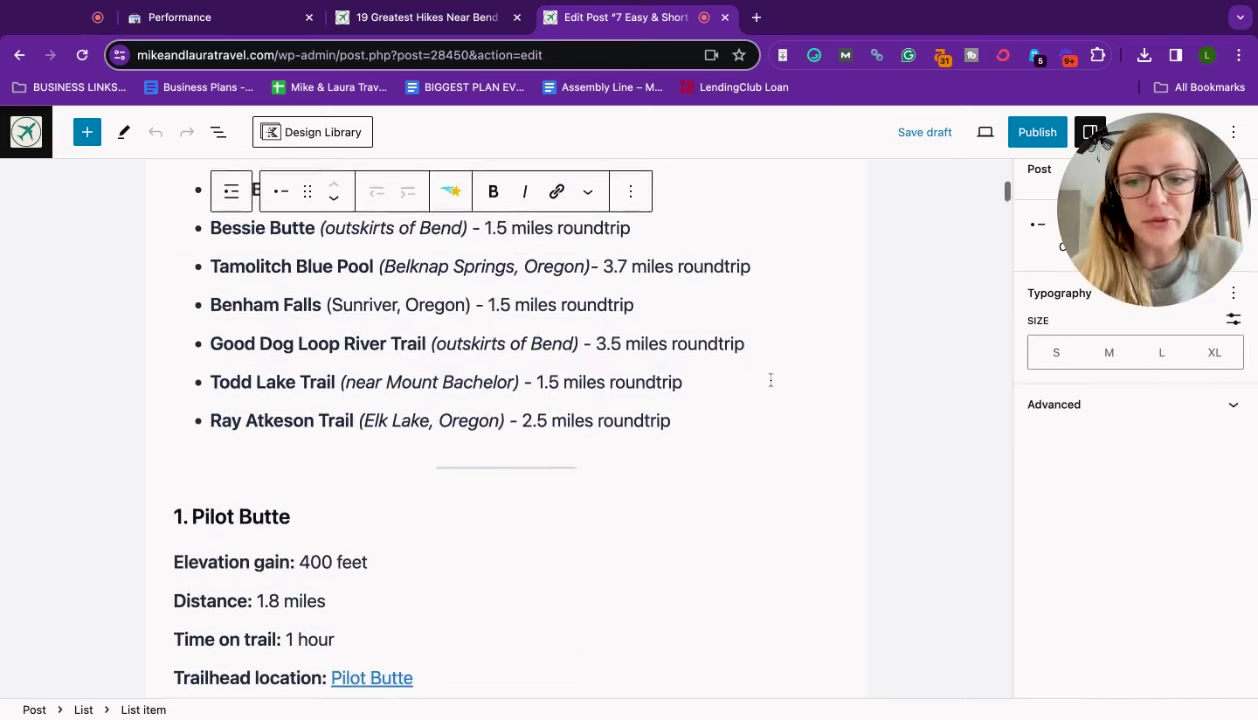
Step: Review the draft's Pilot Butte section, including its trail details and sunset photo, and highlight the note about finding a secluded spot
left_click(157, 388)
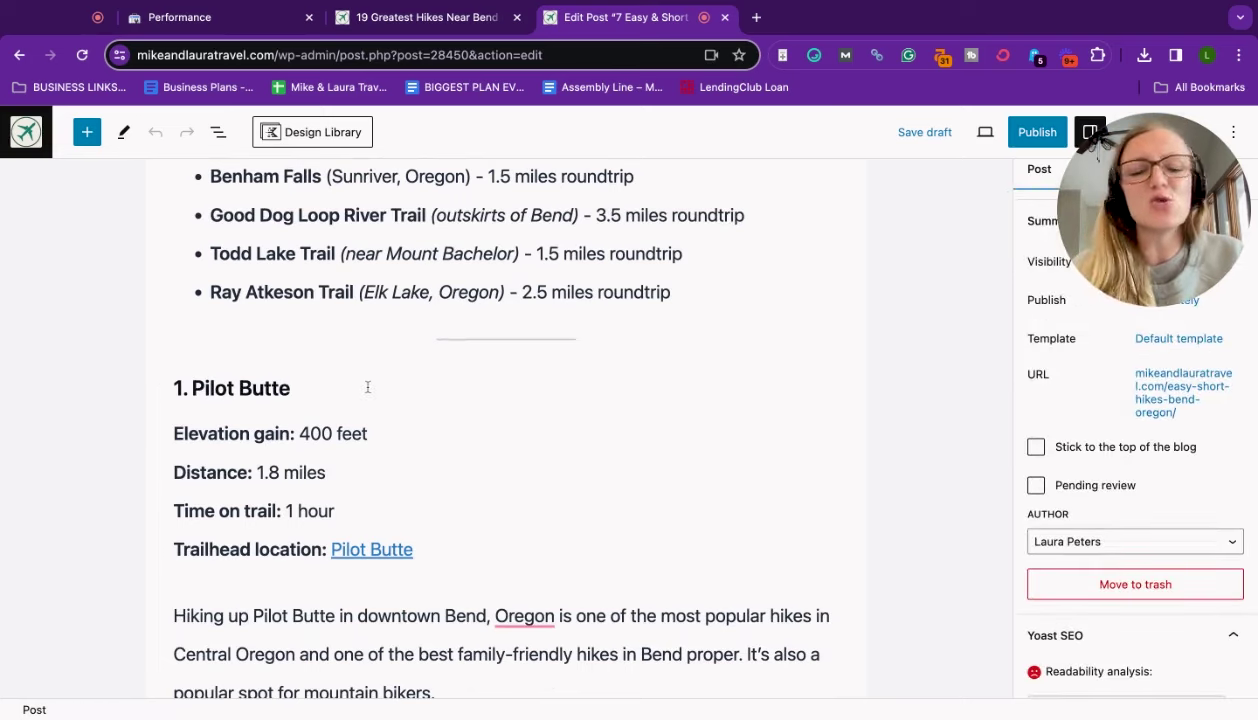
scroll(370, 378, "down", 3)
scroll(367, 388, "down", 6)
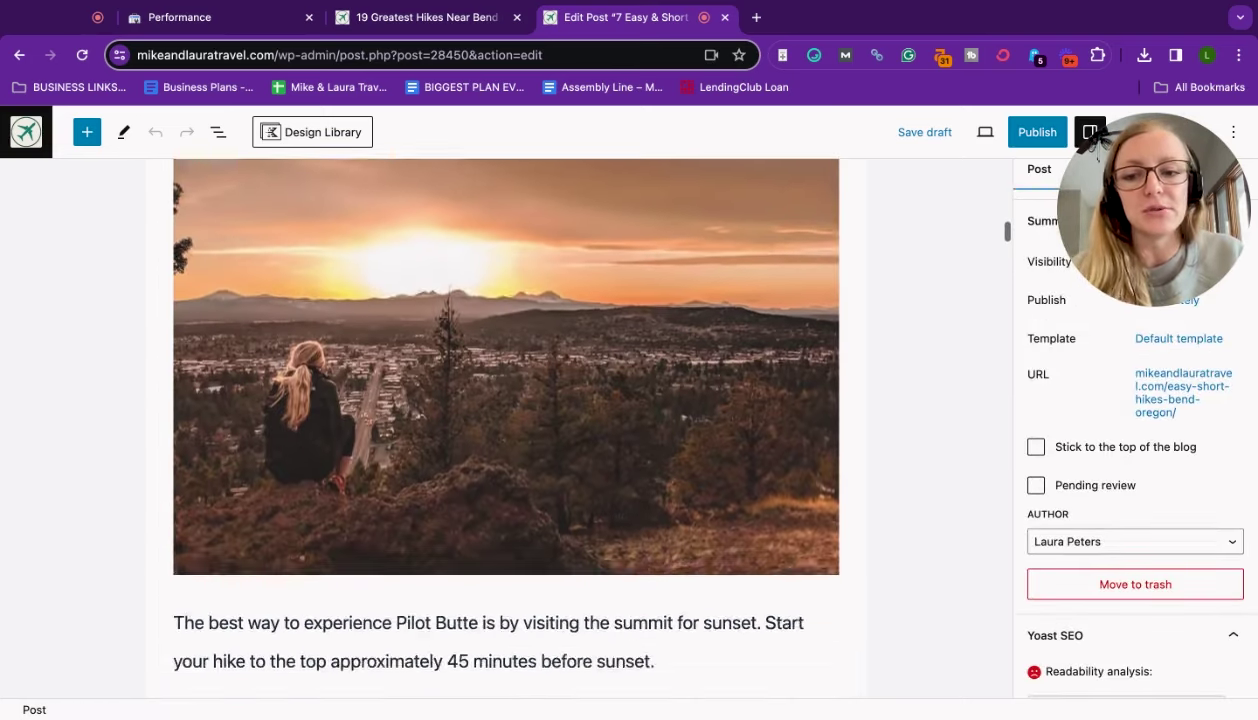
scroll(475, 392, "up", 1)
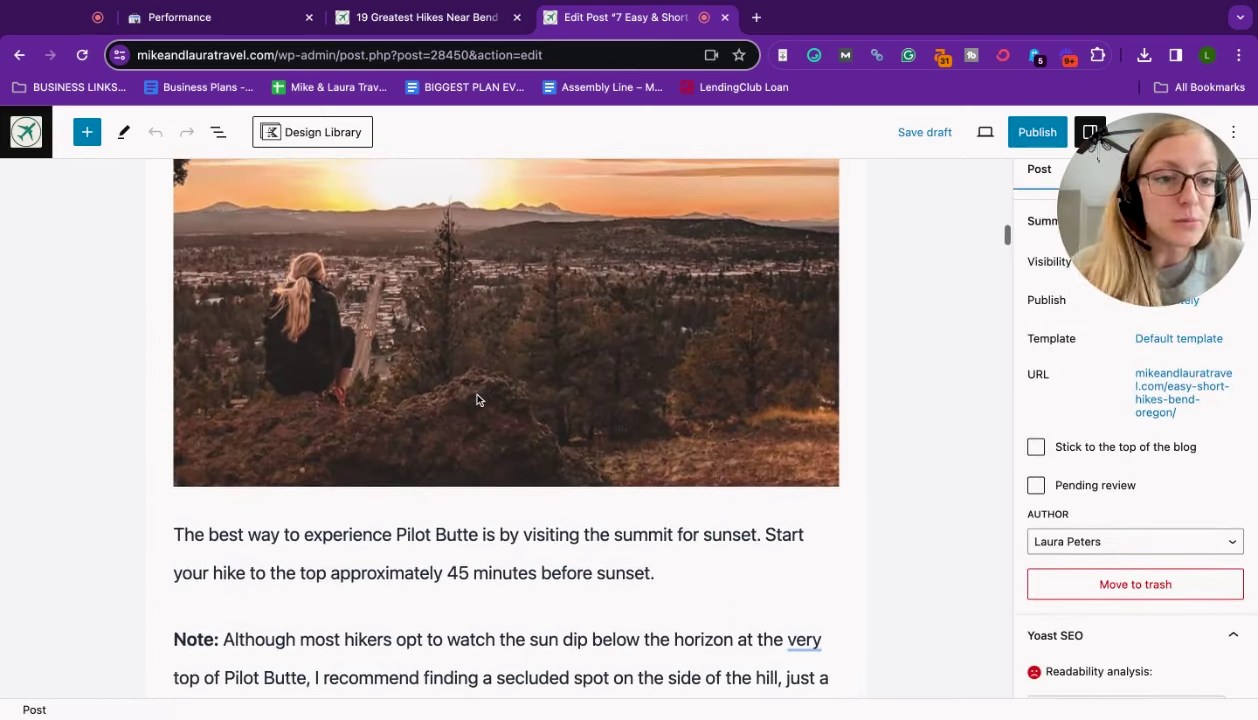
scroll(477, 400, "up", 1)
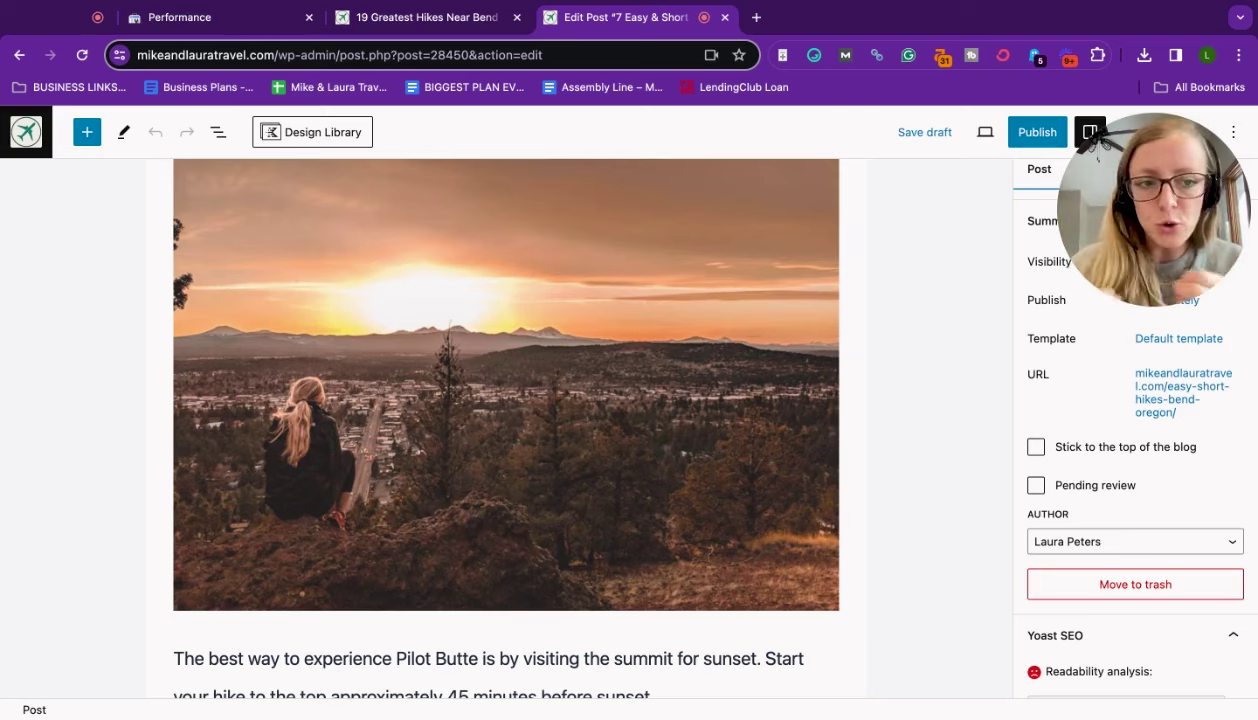
scroll(505, 420, "down", 2)
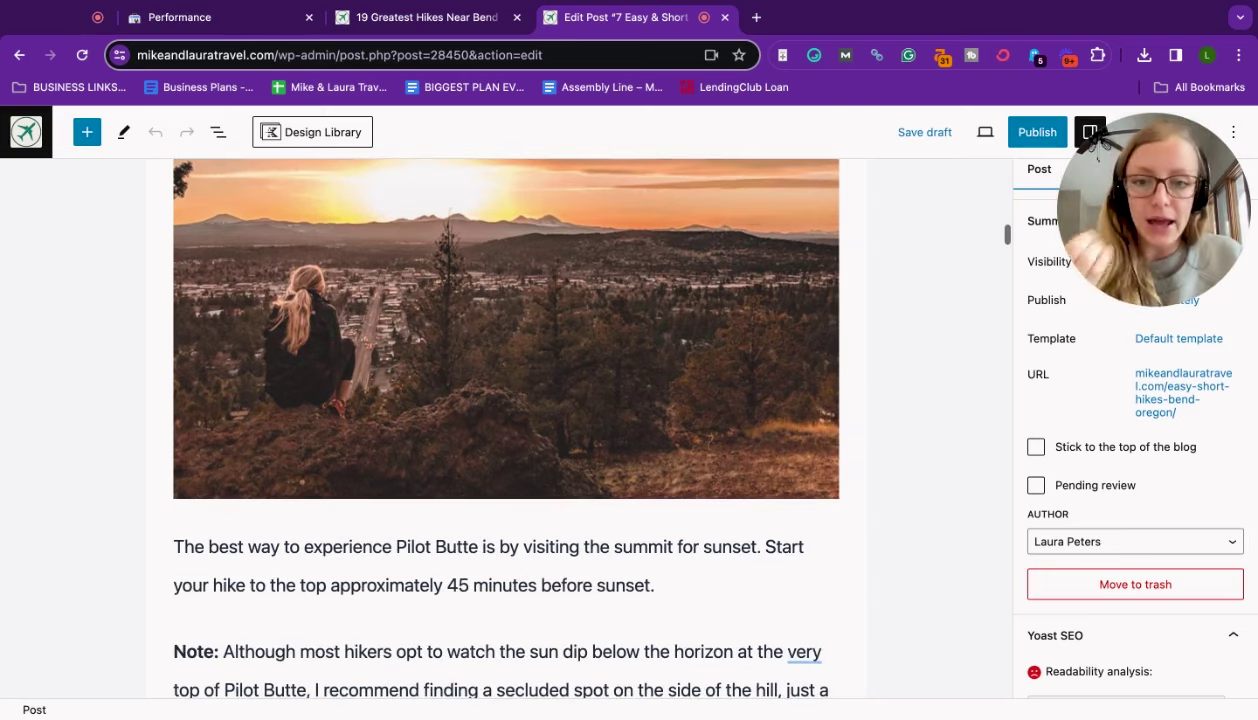
scroll(170, 310, "down", 6)
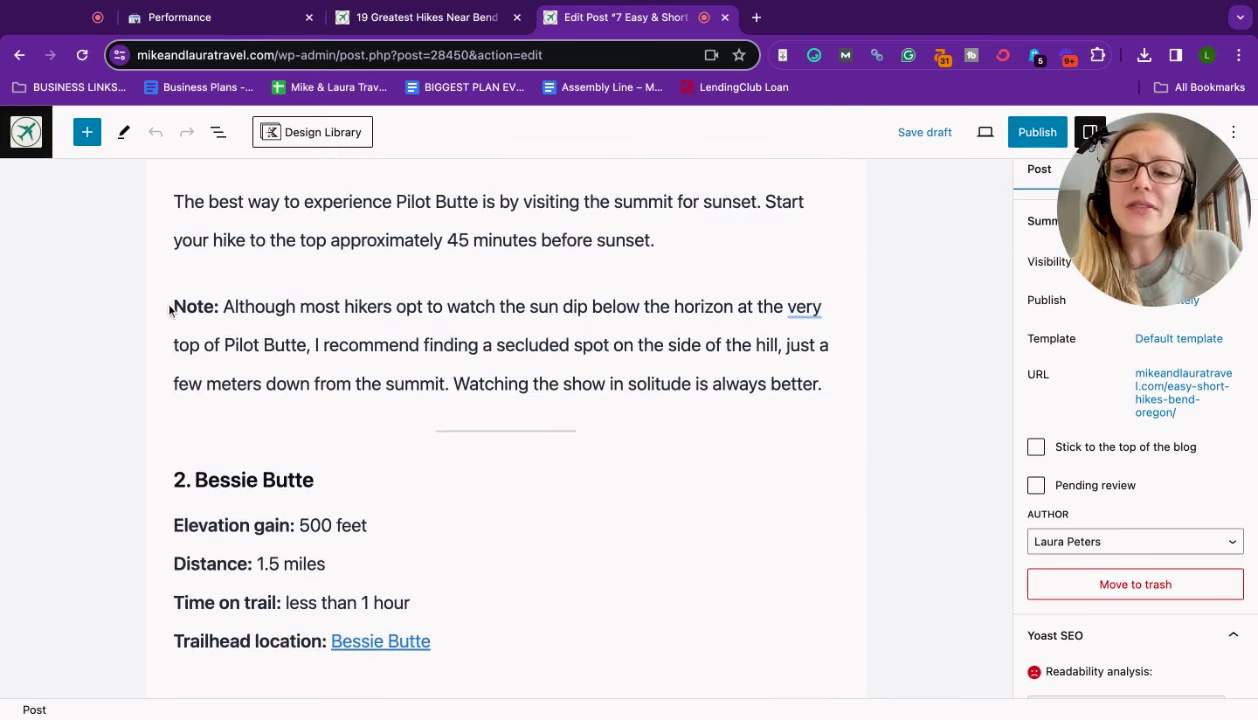
triple_click(833, 386)
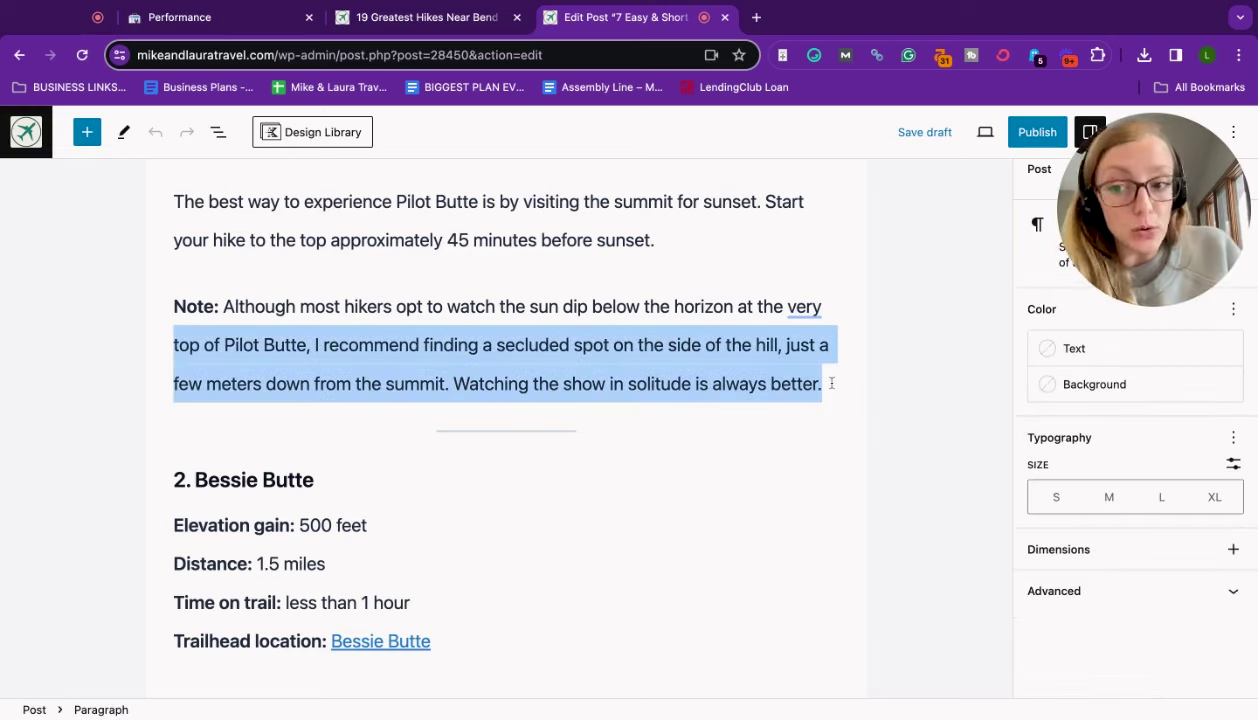
left_click(443, 340)
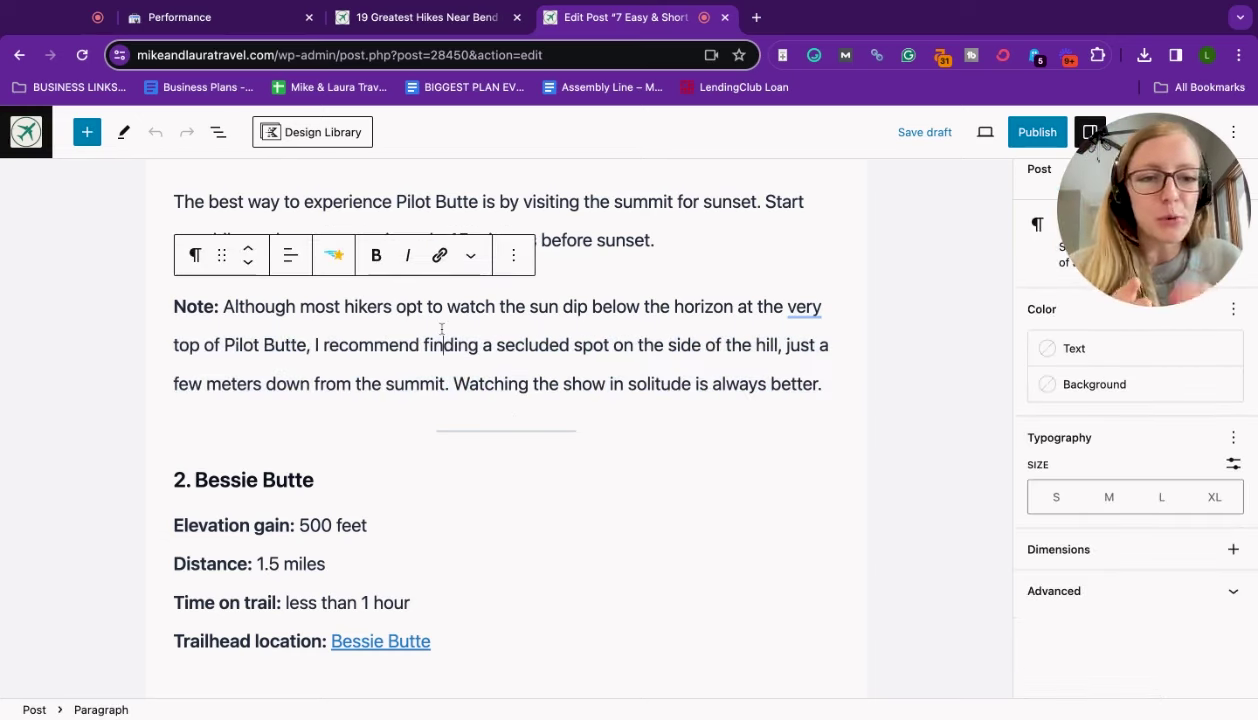
Step: Continue to the end of the Bessie Butte section and highlight its "Local Tip" about camping at the top
scroll(441, 328, "down", 12)
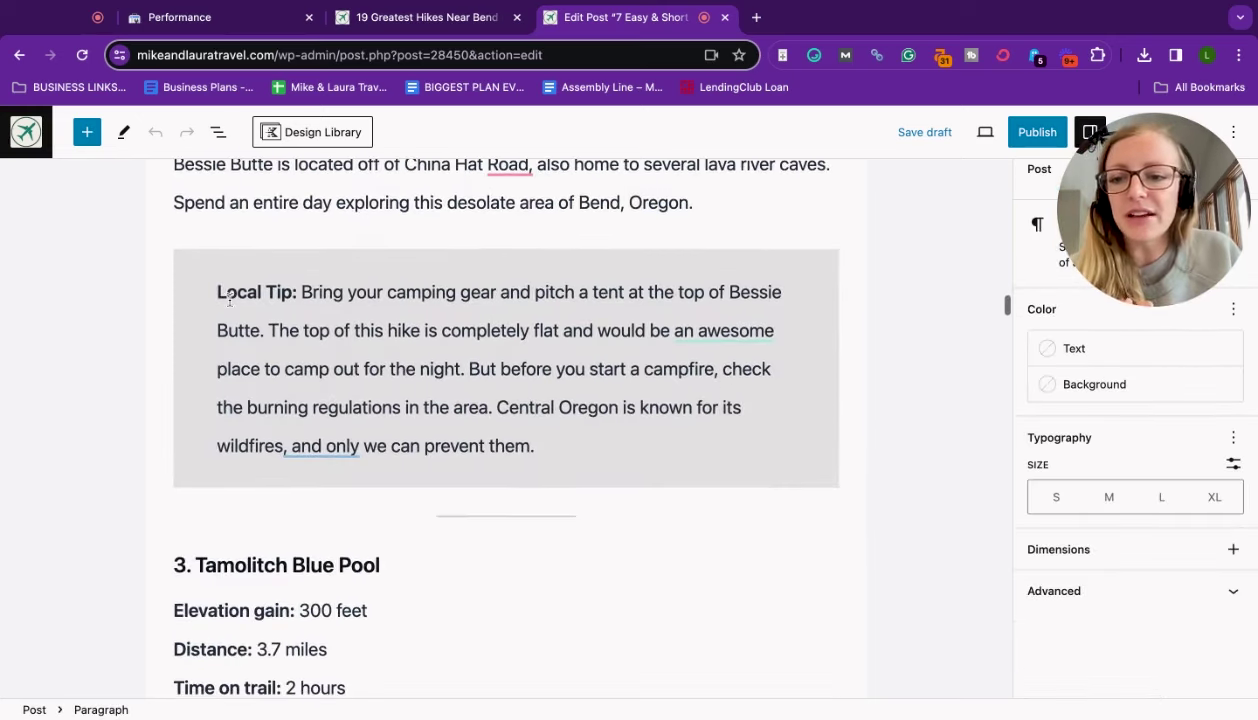
left_click(229, 300)
left_click_drag(229, 300, 570, 446)
left_click(568, 446)
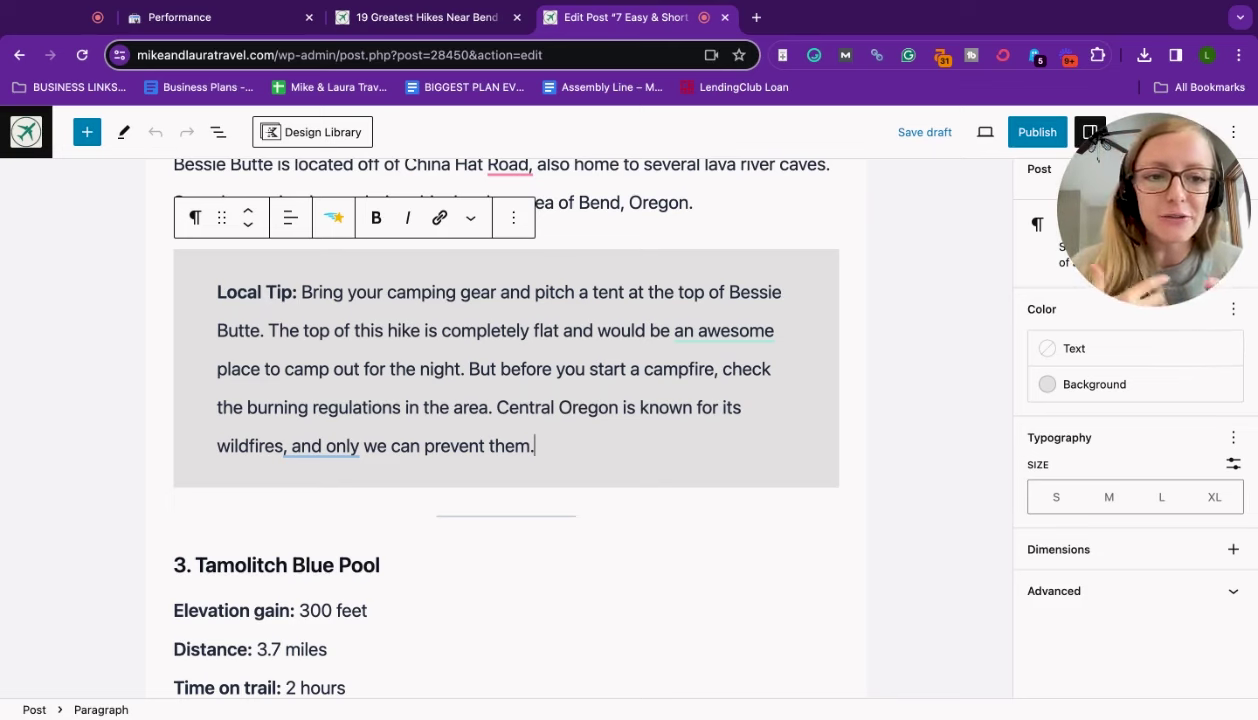
Step: Review the Tamolitch Blue Pool section and highlight its "Local Tip" about the cold water
scroll(506, 420, "down", 6)
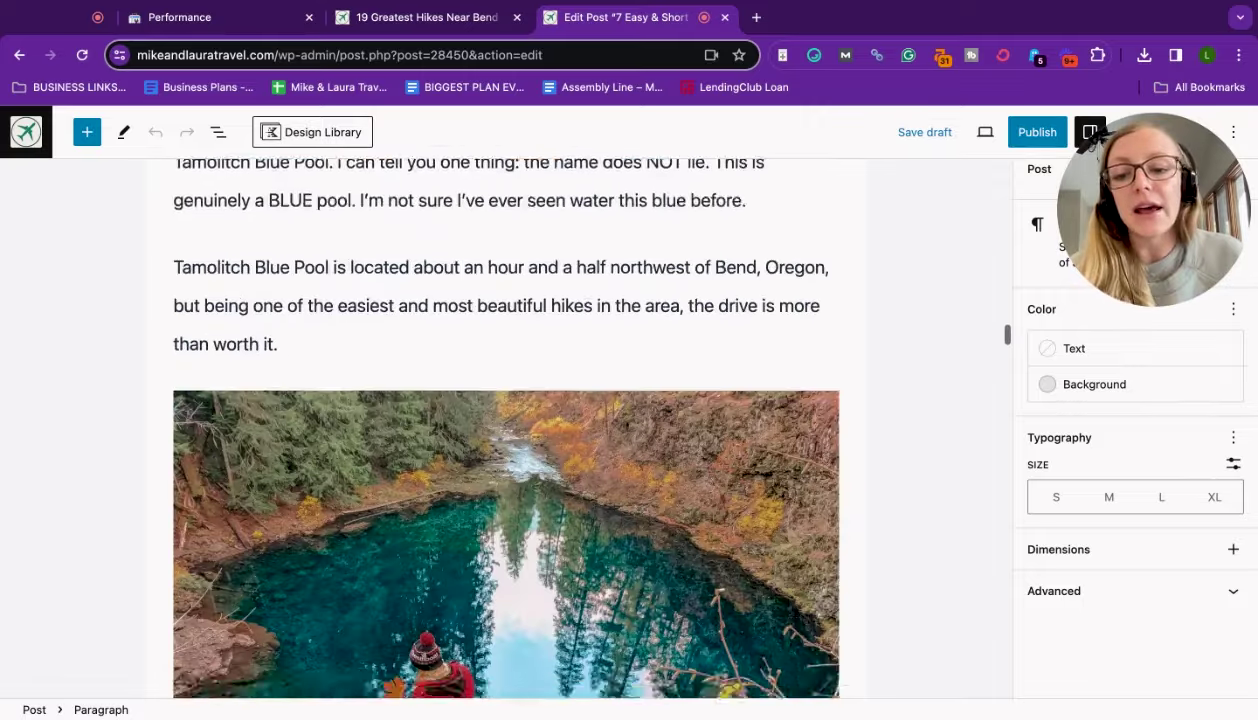
scroll(506, 420, "down", 8)
left_click_drag(217, 461, 687, 507)
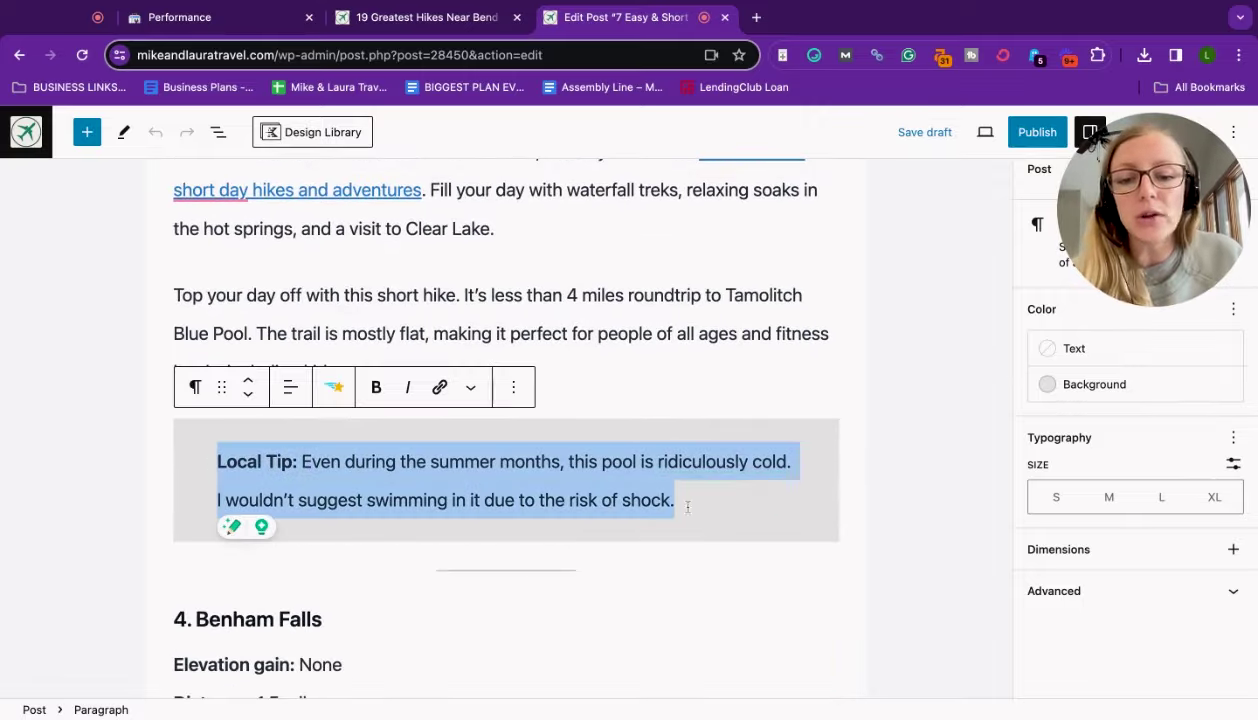
Step: Review the draft's remaining hikes from Benham Falls to the Ray Atkeson Trail and highlight the "Easy Hikes in Bend, Oregon Map" heading
left_click(764, 486)
scroll(764, 486, "down", 10)
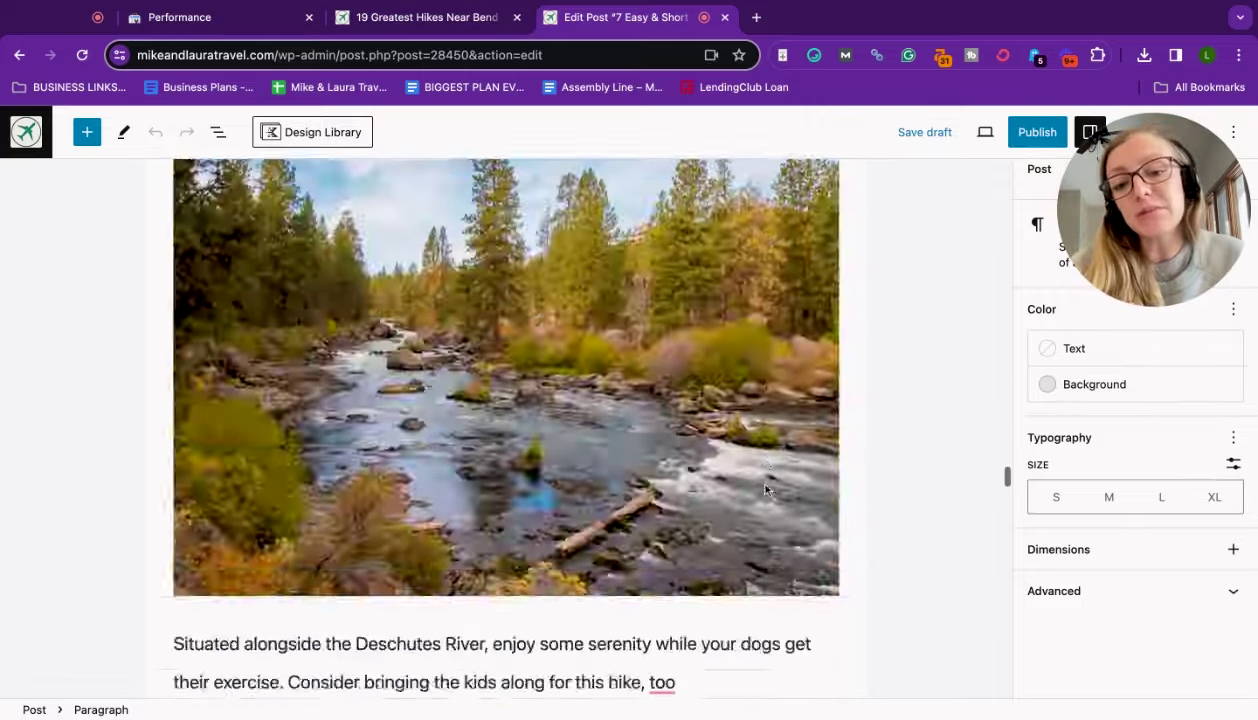
scroll(764, 488, "down", 15)
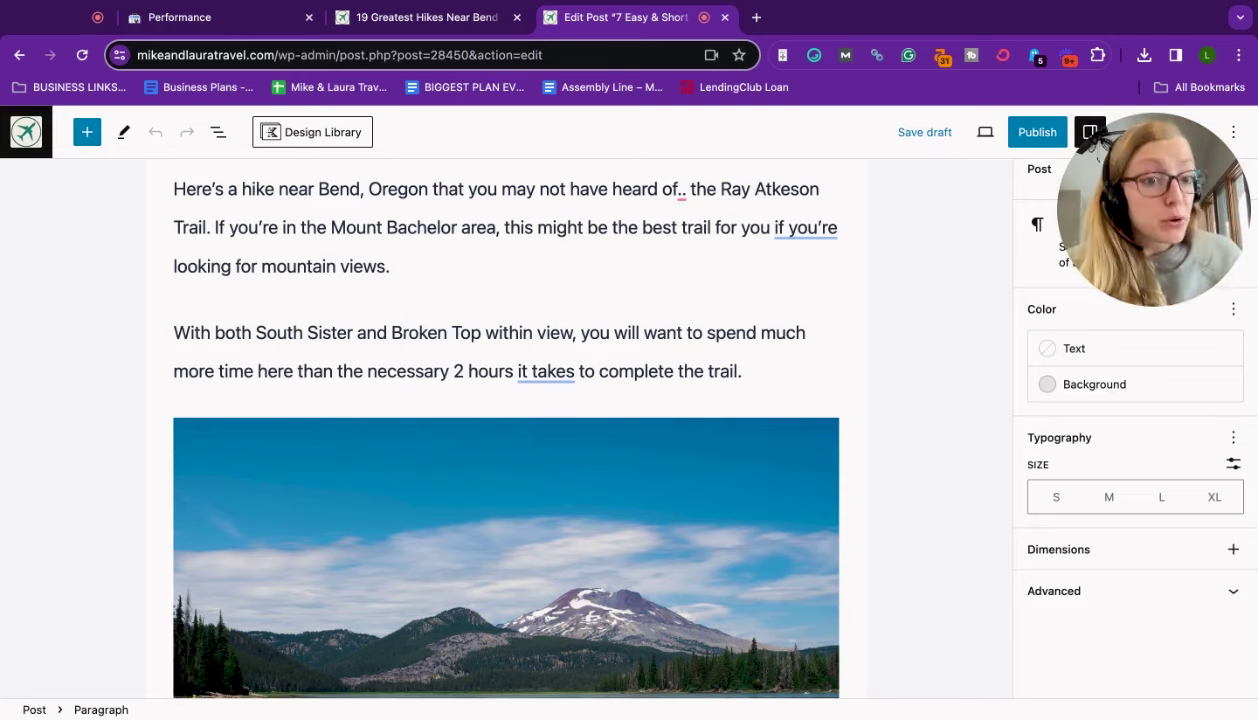
scroll(505, 425, "down", 10)
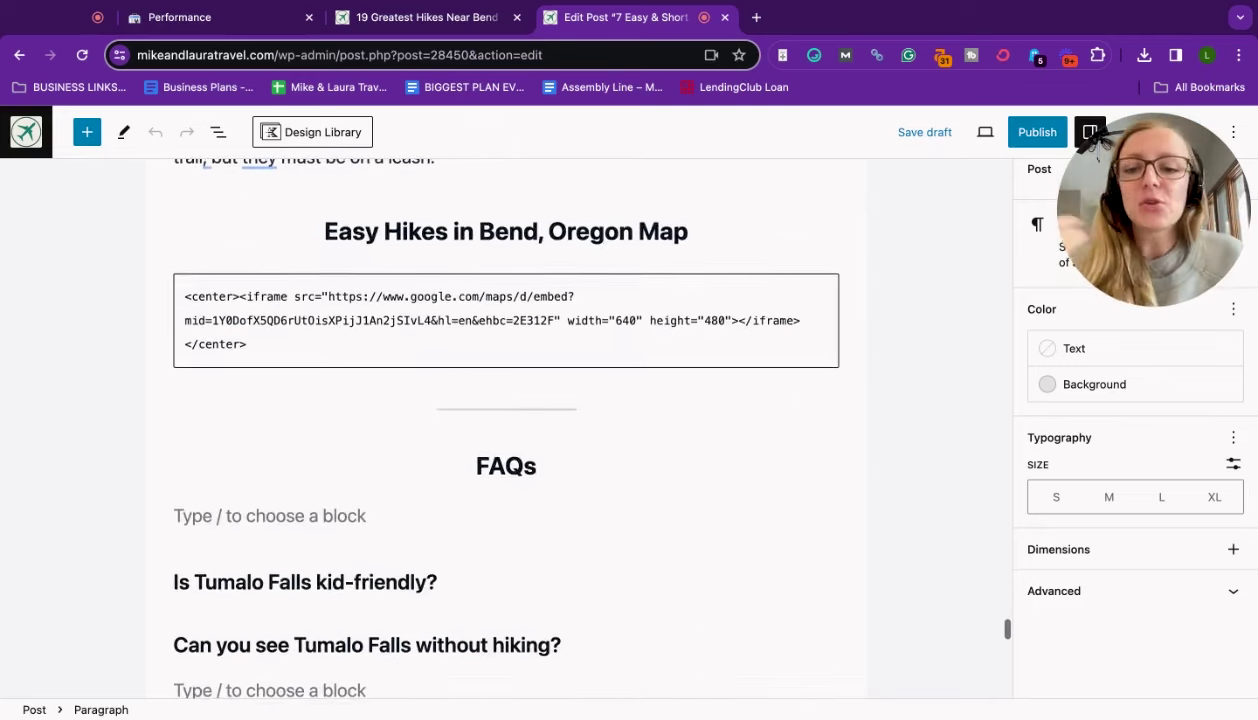
scroll(505, 425, "up", 3)
scroll(505, 425, "up", 2)
scroll(505, 425, "down", 4)
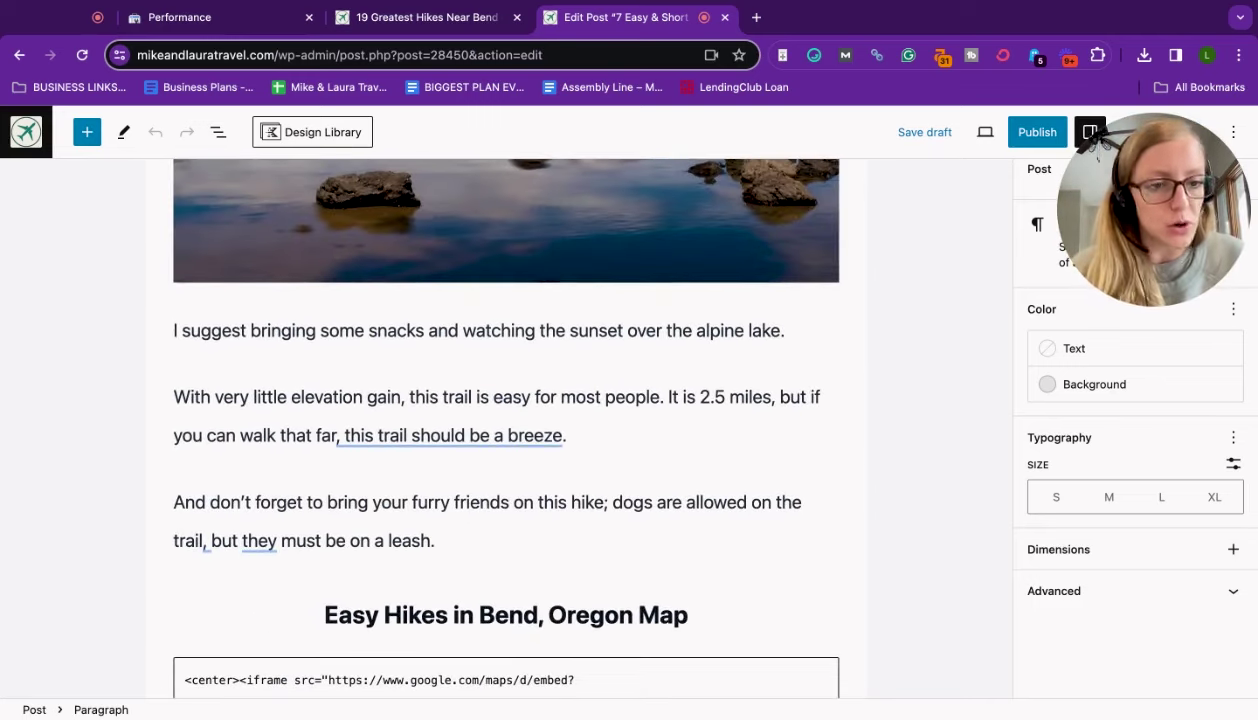
left_click_drag(728, 478, 320, 472)
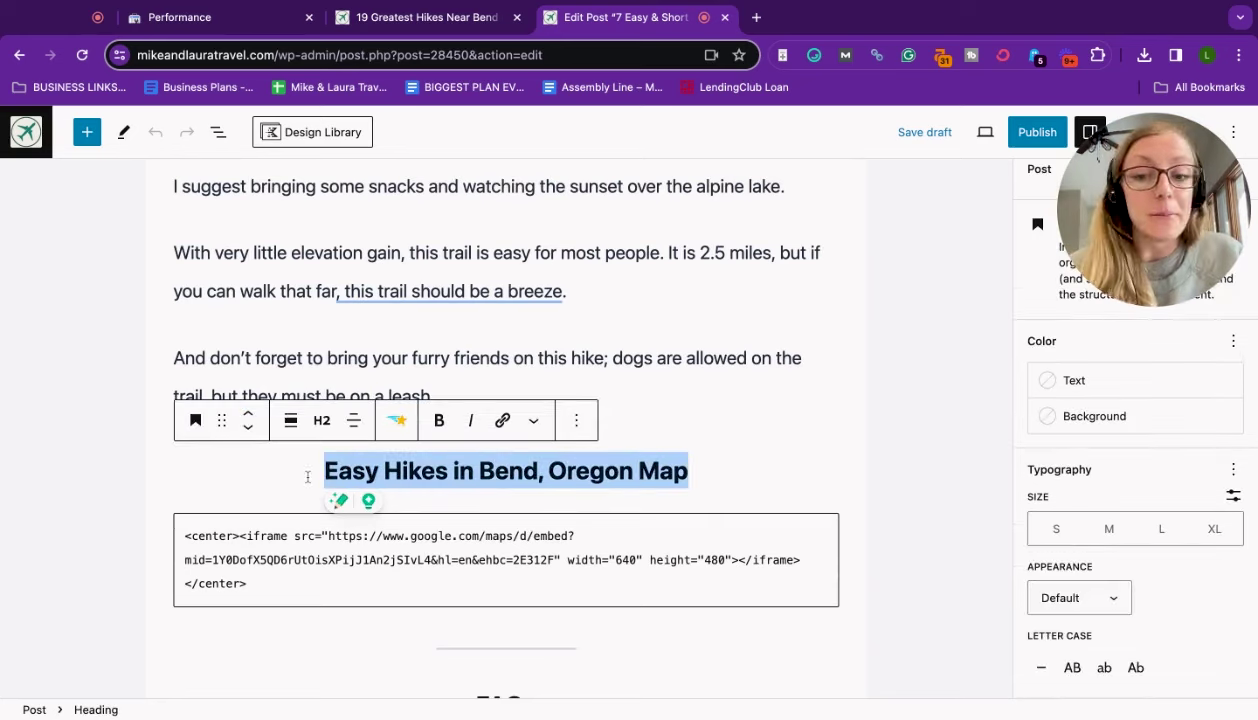
left_click(808, 443)
Step: Preview the custom HTML block under the map heading to show the embedded map of easy hikes
scroll(808, 443, "down", 3)
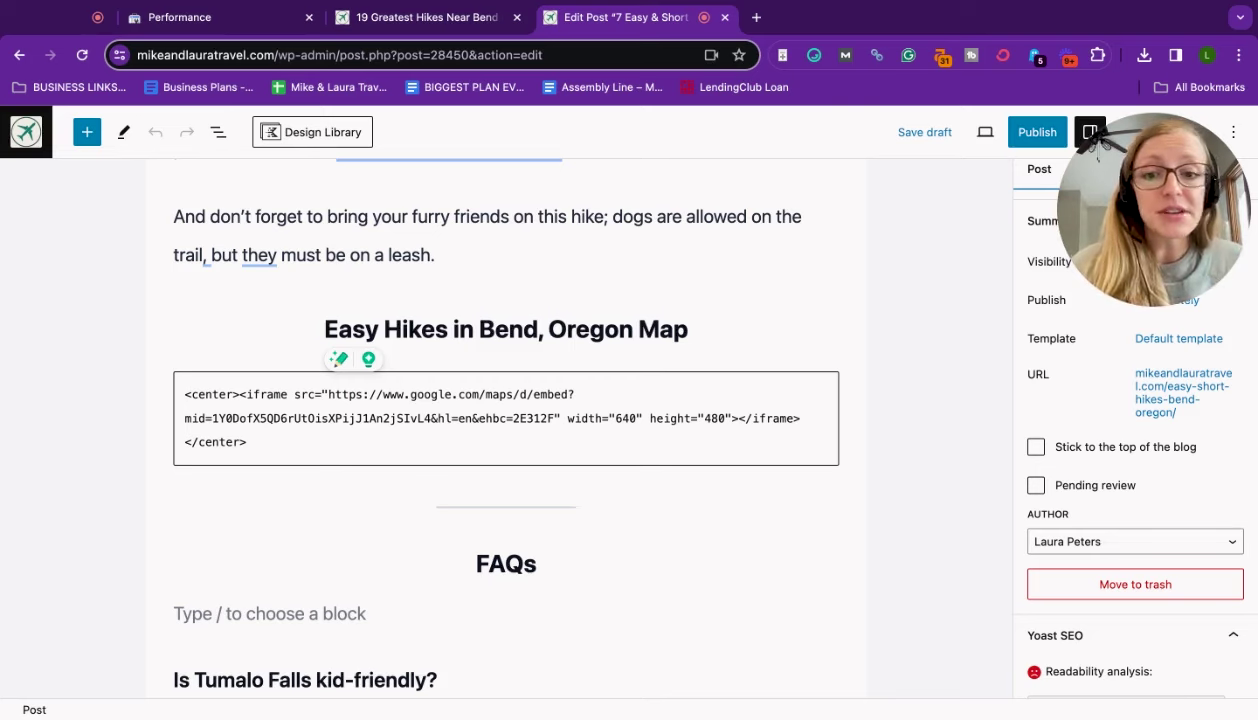
left_click(494, 415)
left_click(344, 340)
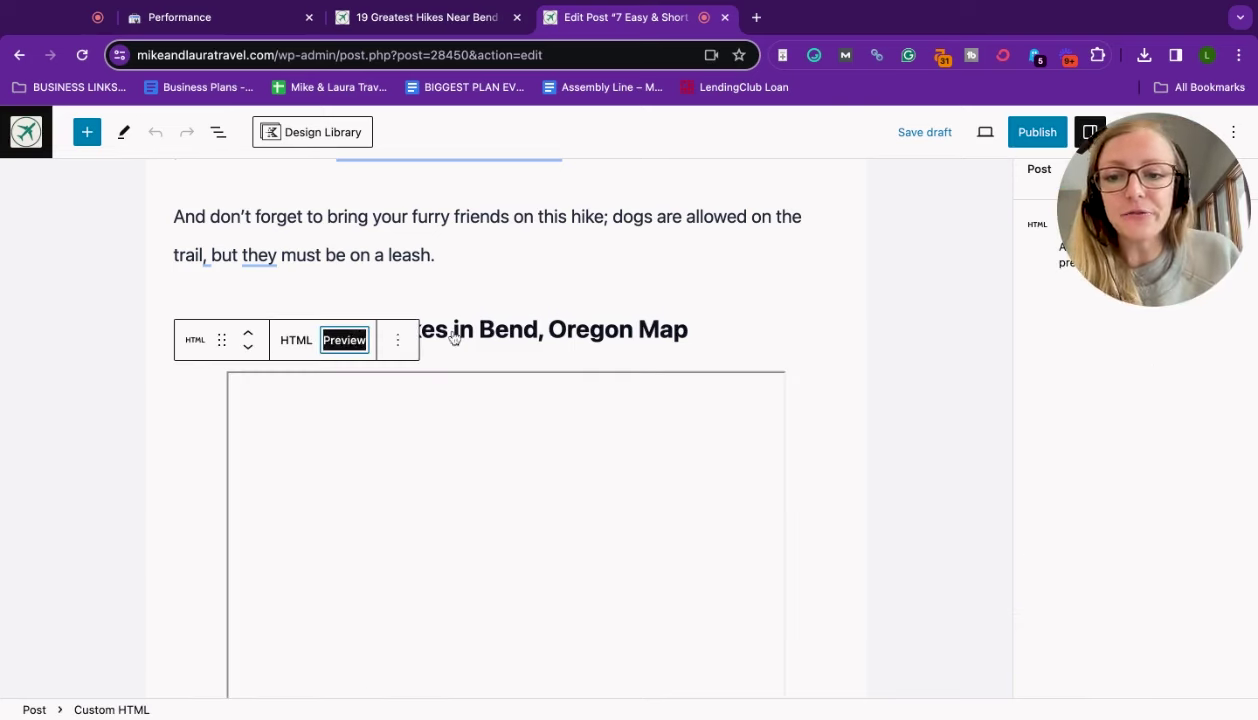
scroll(856, 397, "down", 3)
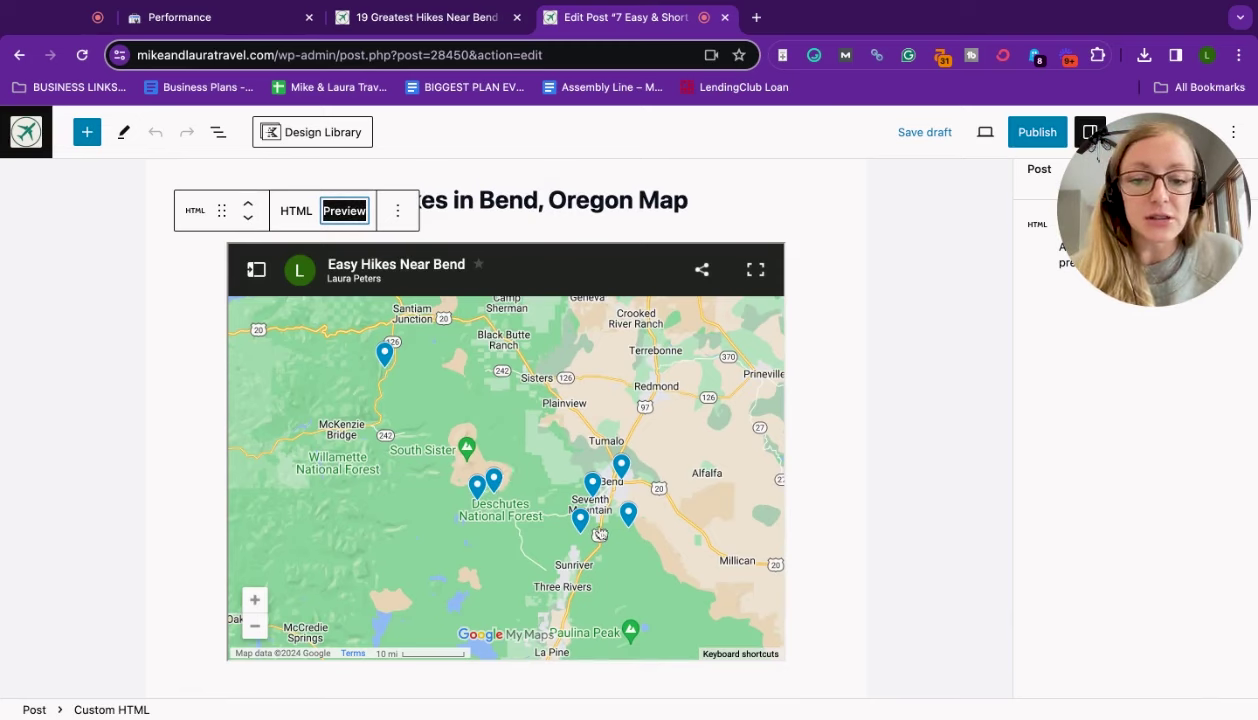
left_click(873, 529)
scroll(875, 530, "down", 1)
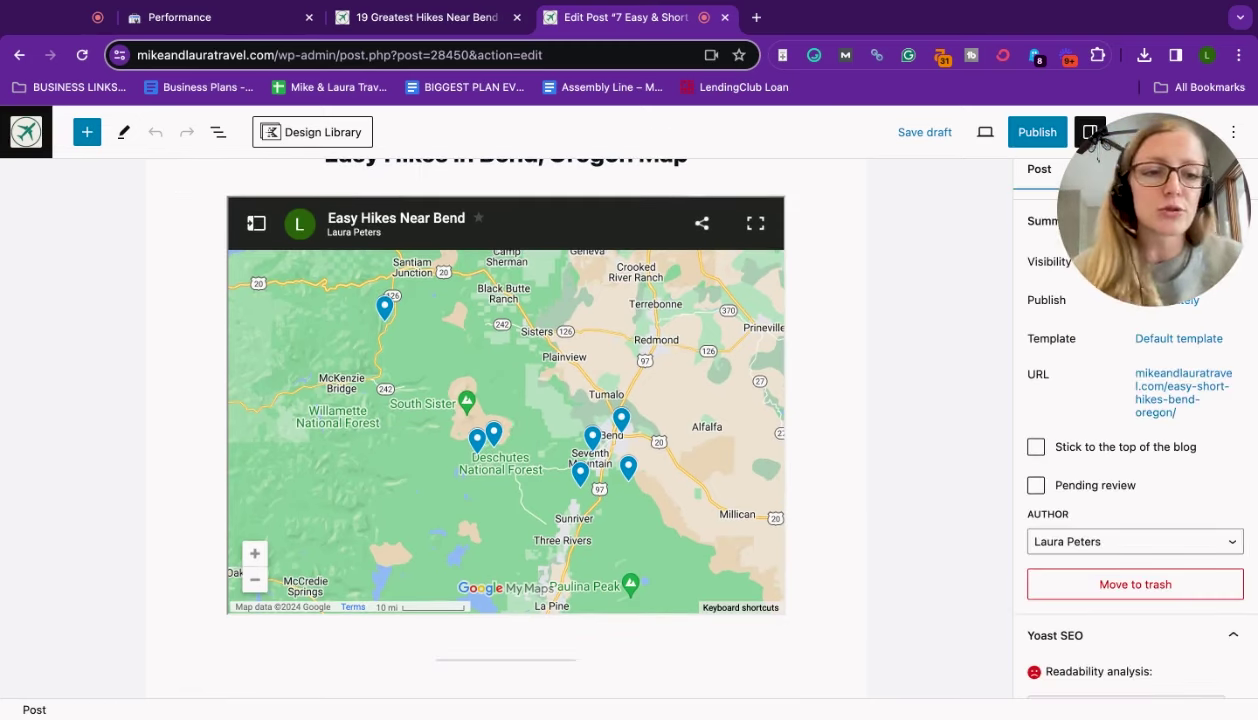
Step: Look over the draft's FAQs section and review the whole post again from the end back to its title and URL
scroll(505, 420, "down", 5)
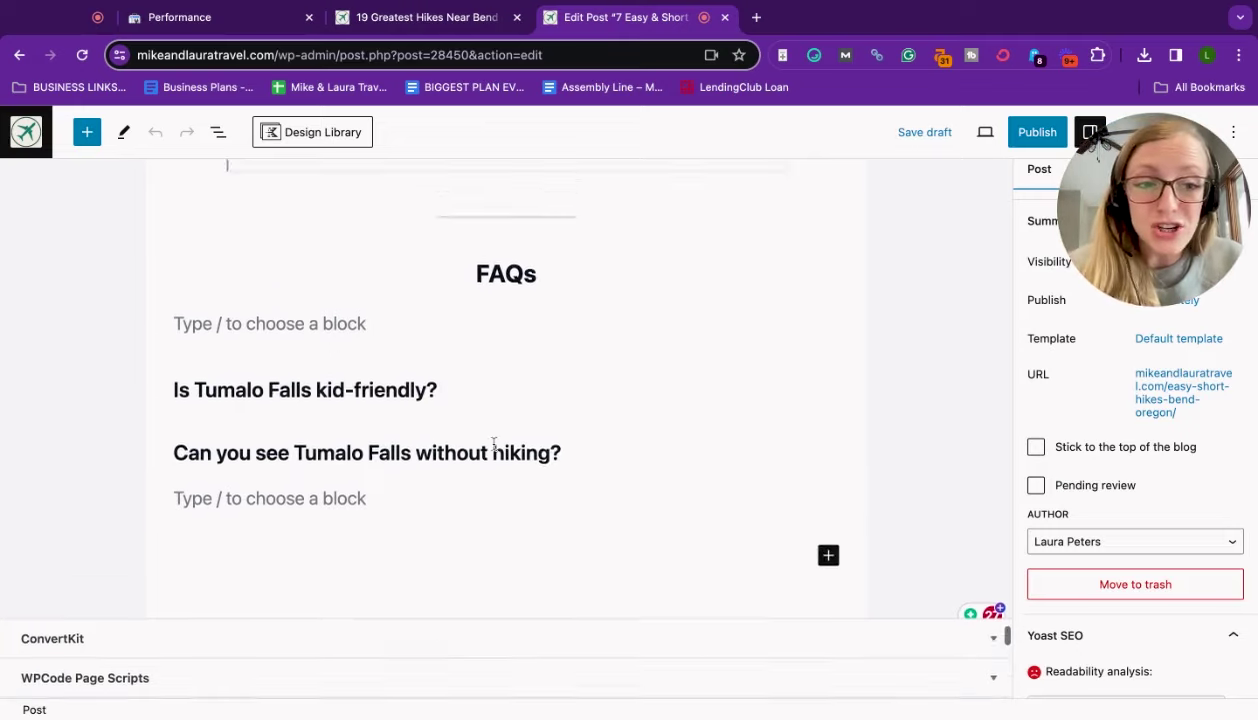
scroll(494, 444, "up", 5)
scroll(497, 420, "up", 10)
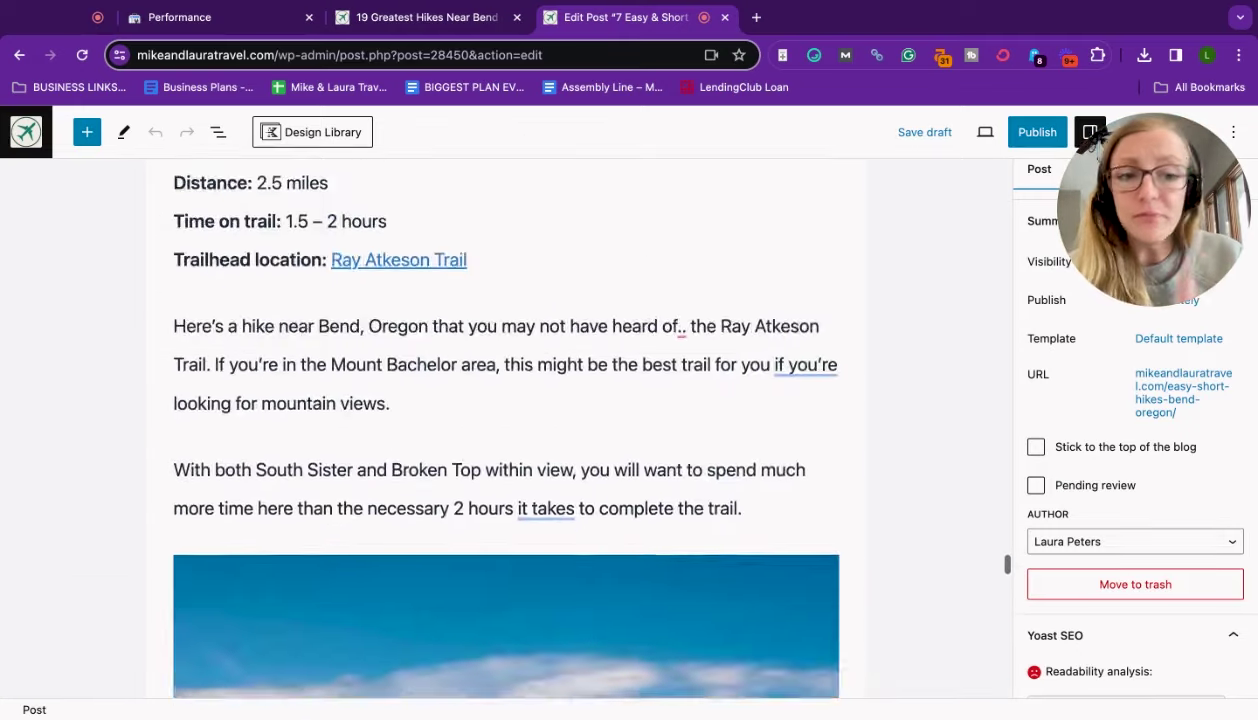
scroll(497, 420, "up", 1)
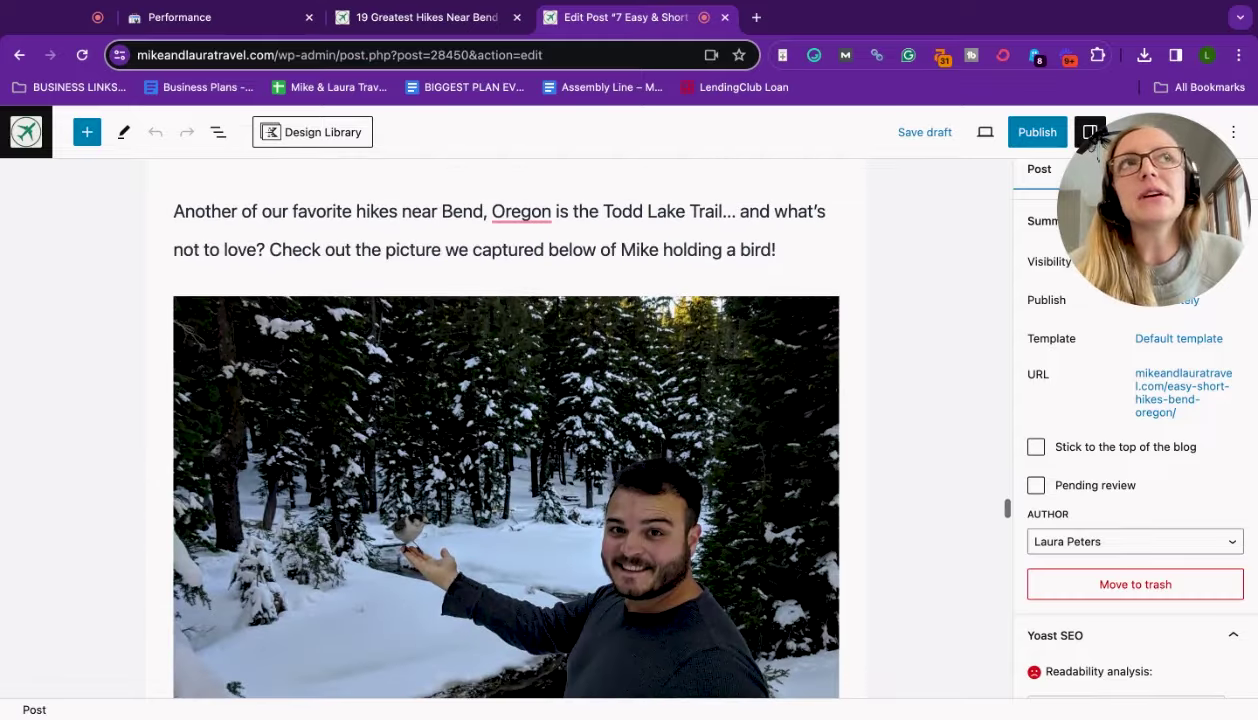
scroll(497, 420, "up", 5)
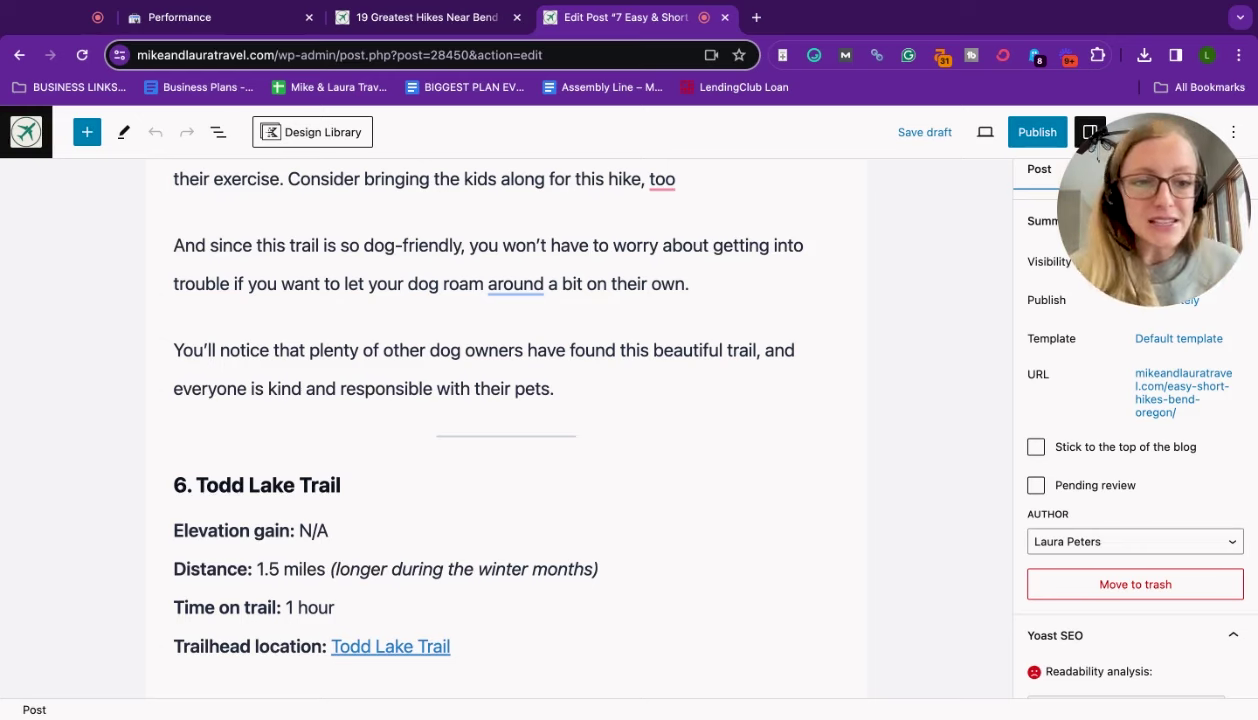
scroll(505, 420, "up", 20)
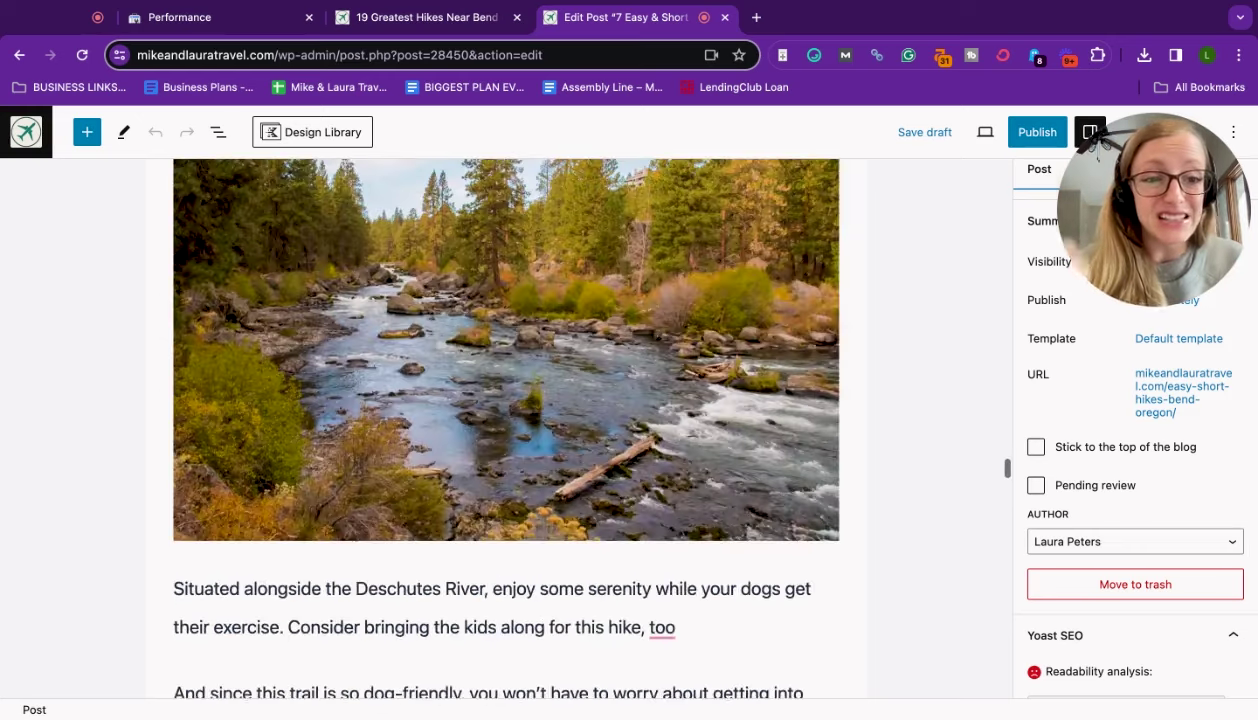
scroll(883, 474, "up", 3)
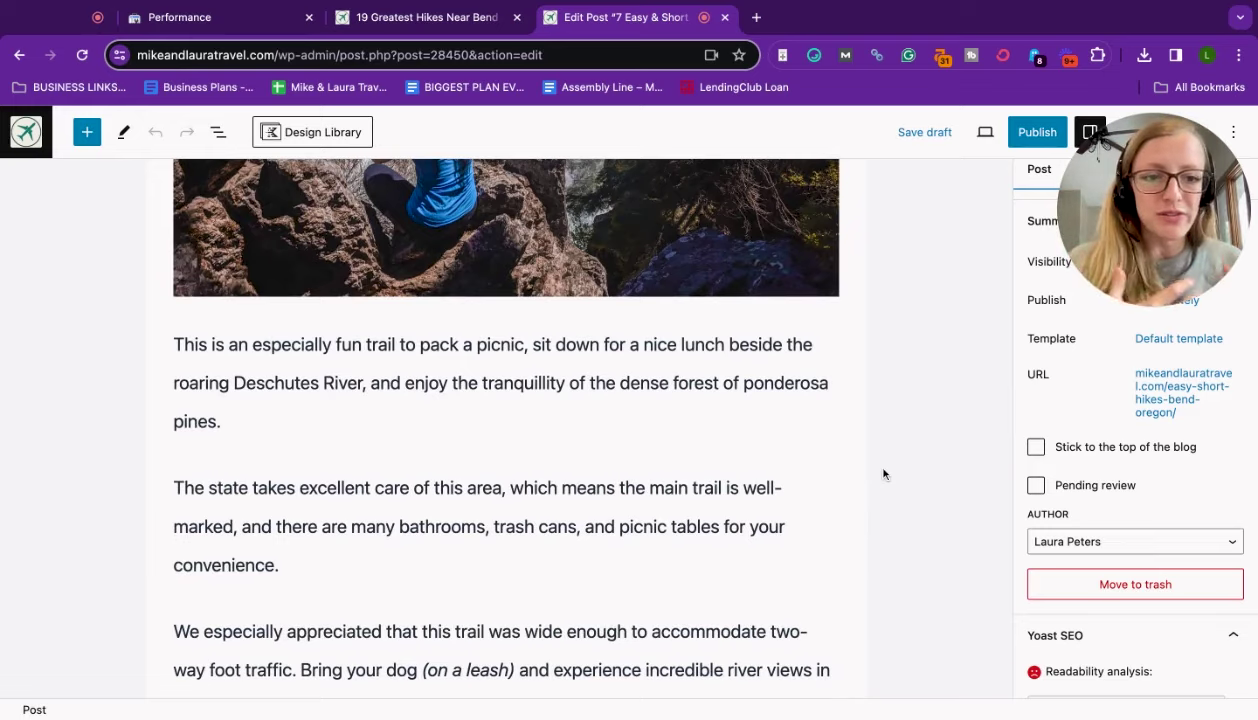
scroll(883, 474, "up", 15)
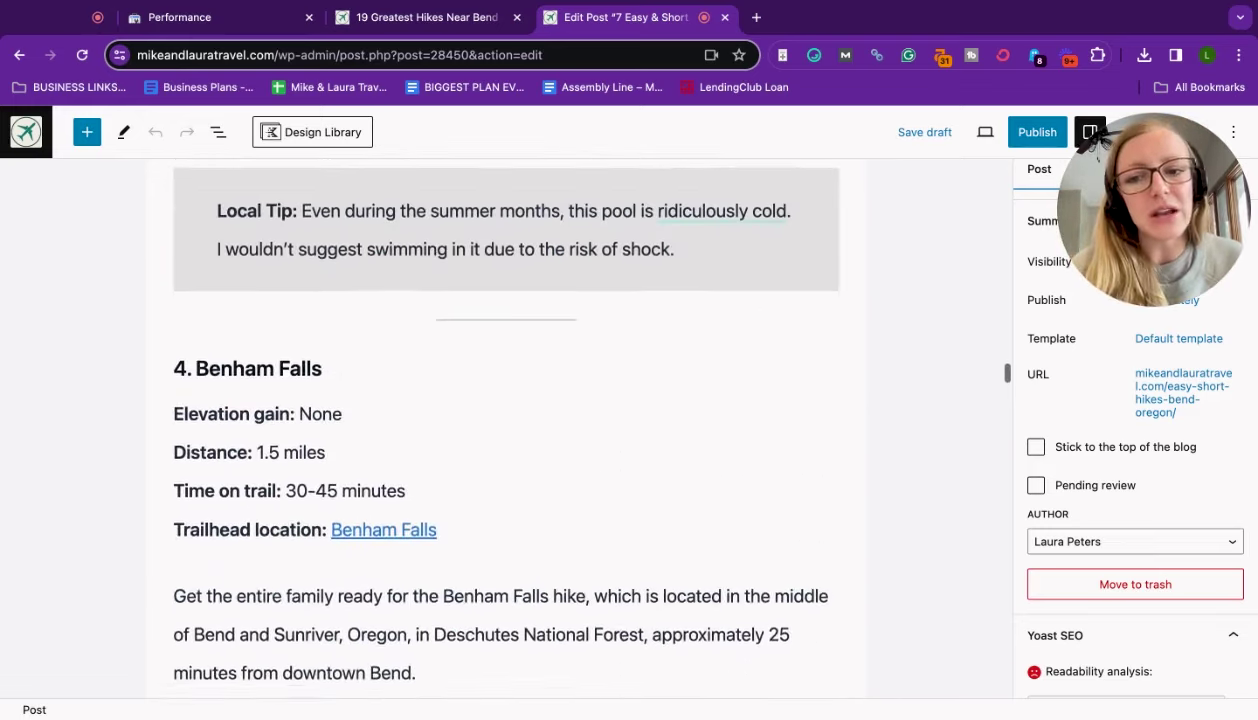
scroll(505, 415, "up", 12)
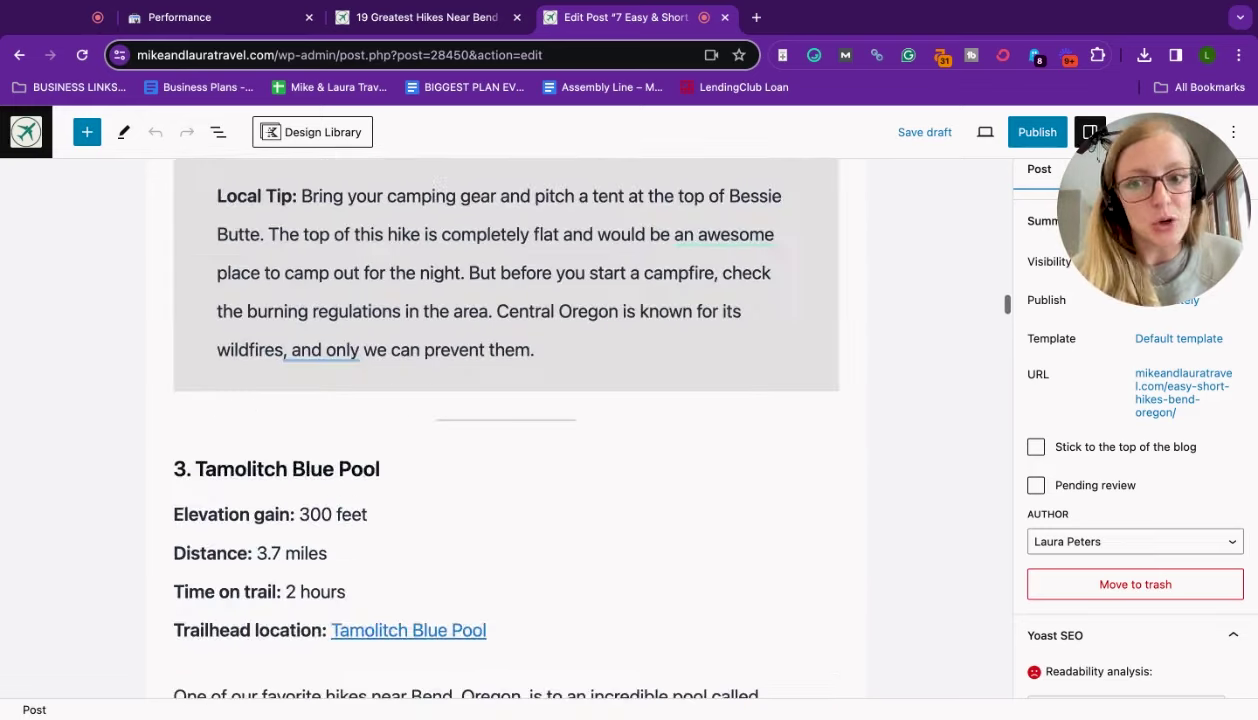
scroll(505, 415, "up", 15)
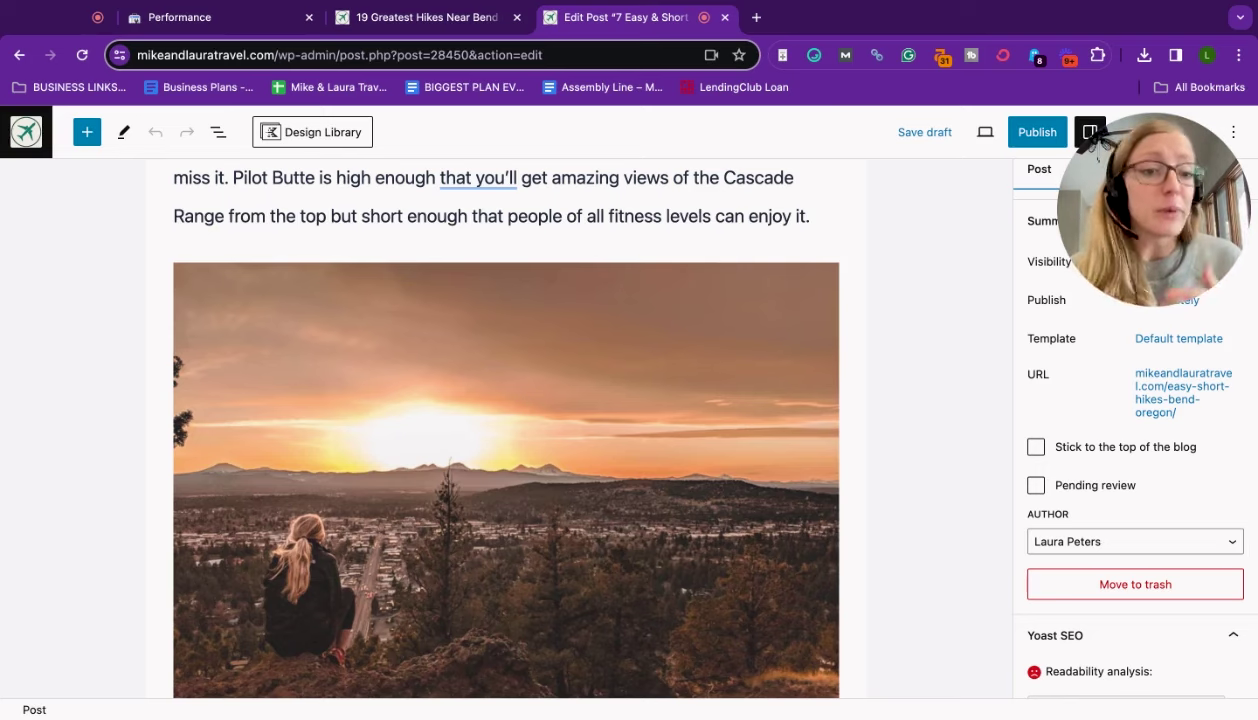
scroll(769, 357, "up", 15)
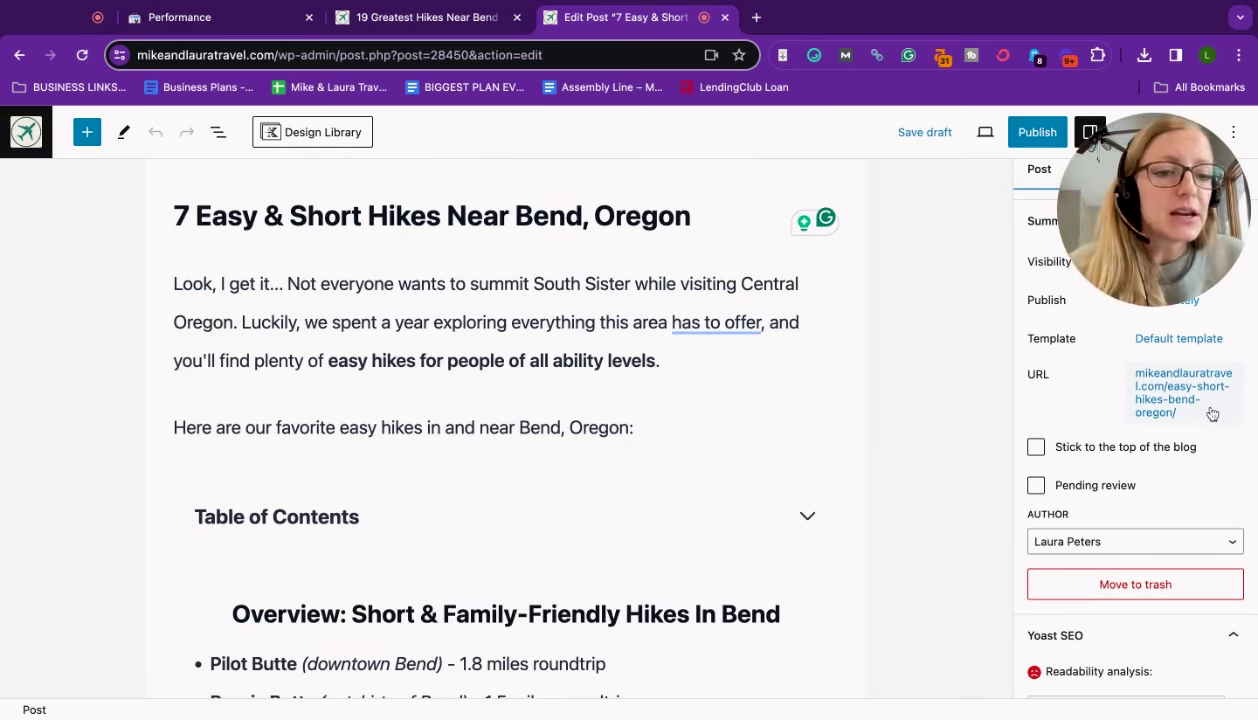
Step: Switch to the published 19 hikes post, review its easy hikes, and highlight the "Moderate Hikes Near Bend, Oregon" heading
left_click(400, 17)
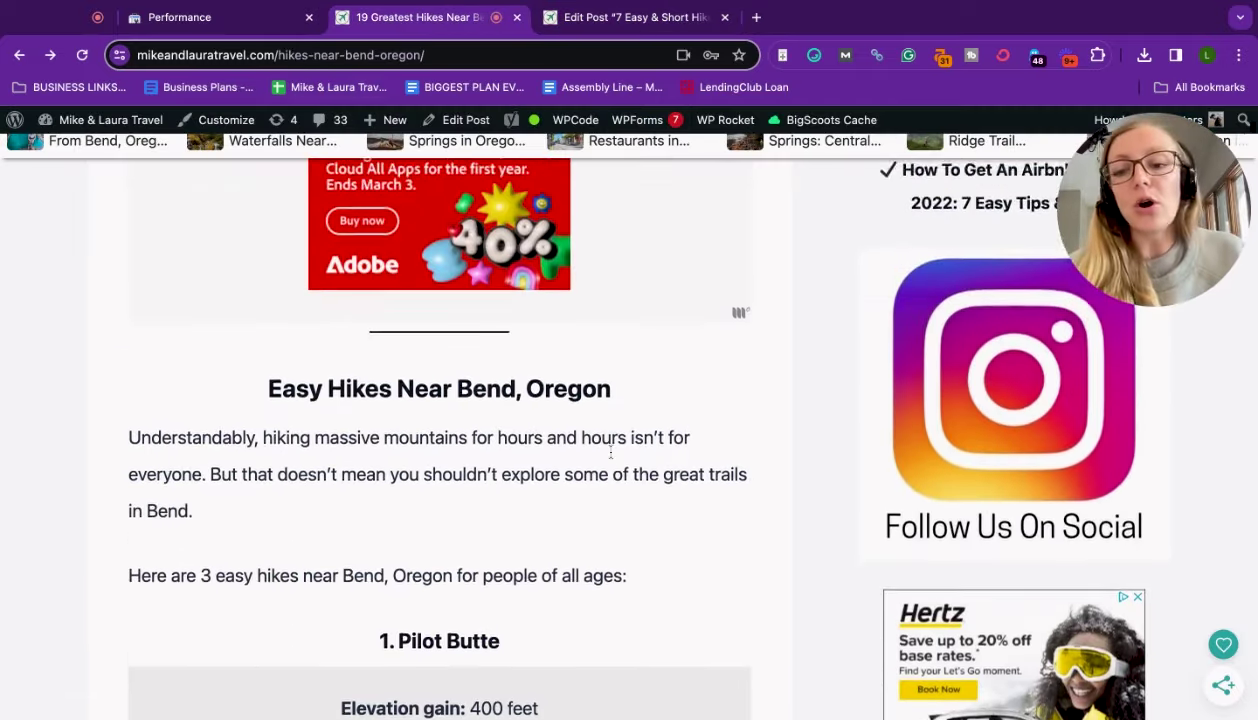
scroll(610, 453, "down", 10)
scroll(440, 445, "down", 20)
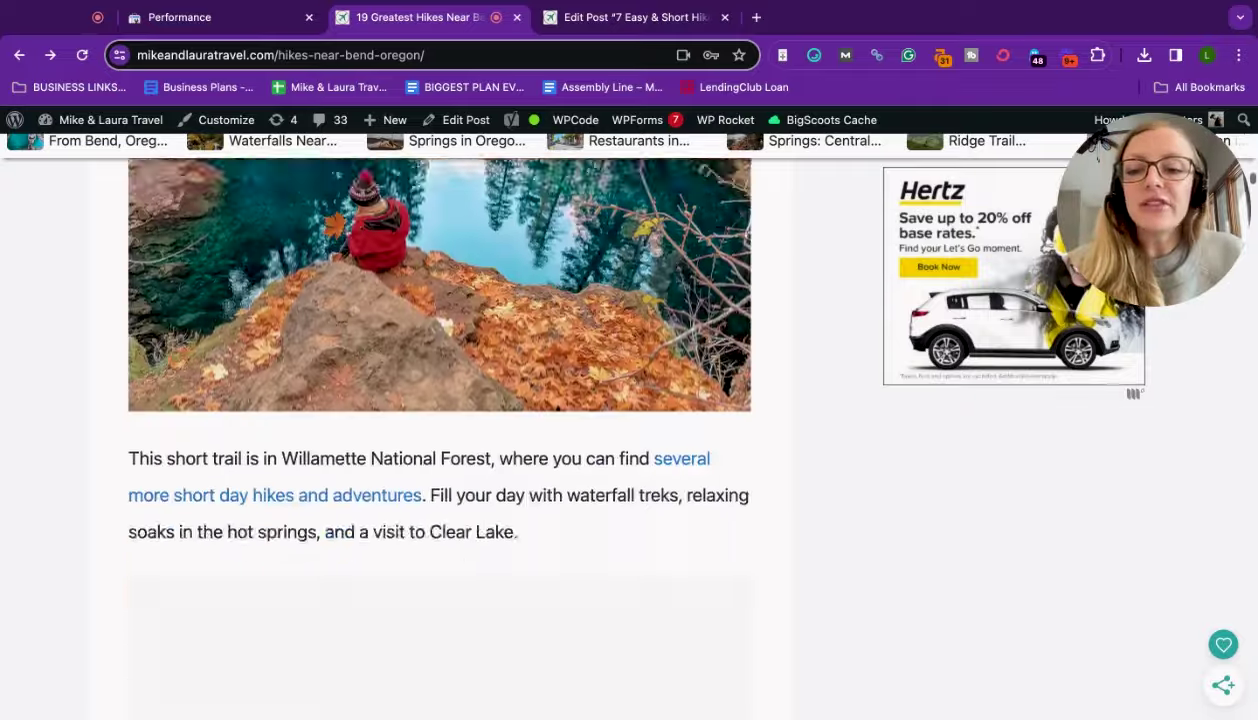
scroll(440, 440, "down", 20)
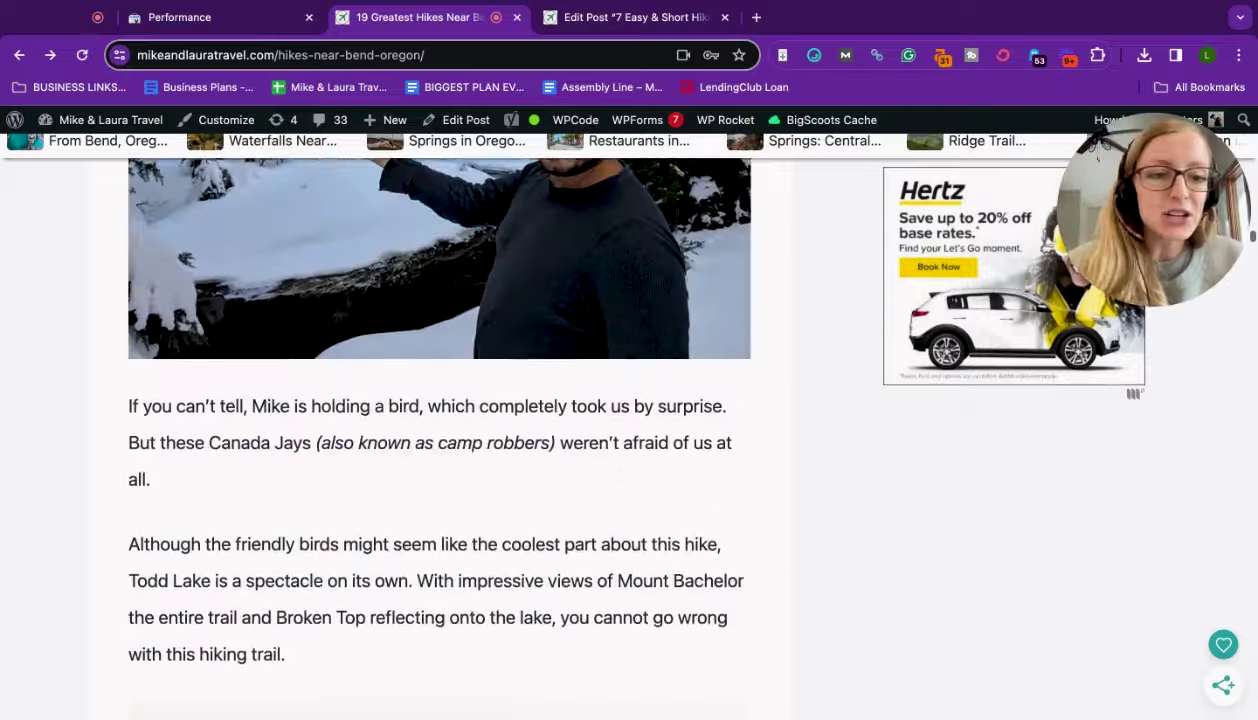
scroll(207, 356, "down", 15)
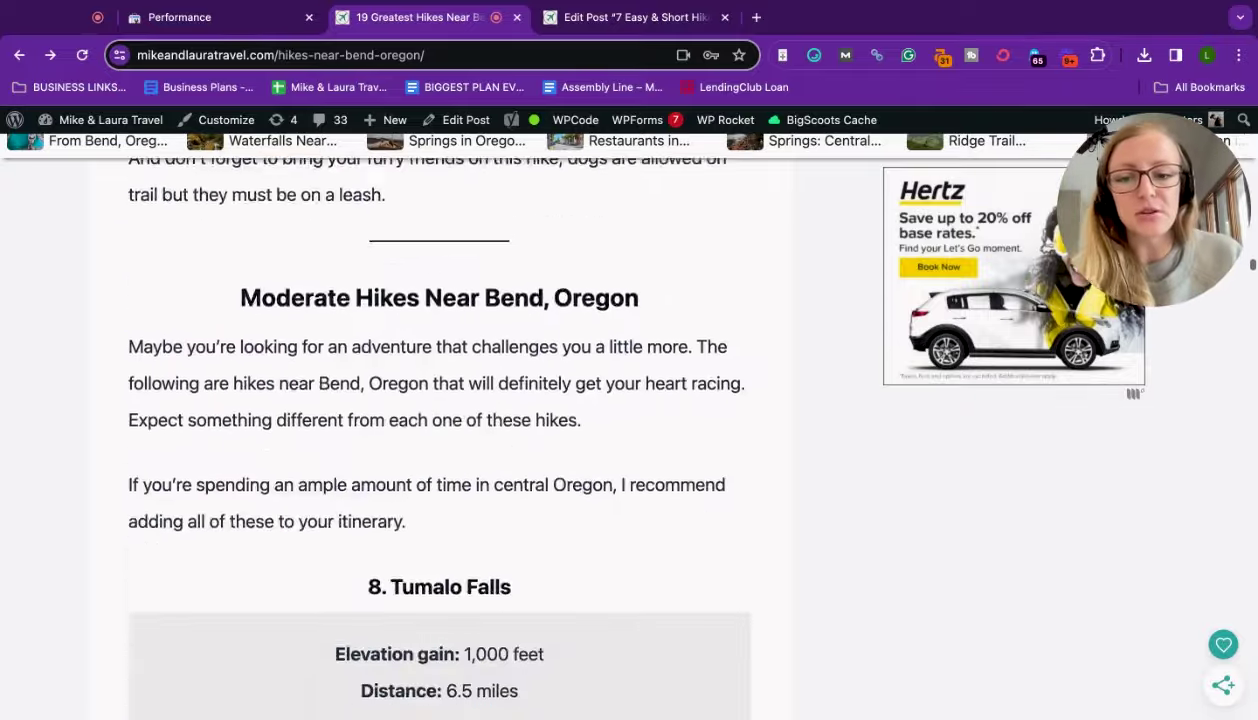
left_click_drag(219, 355, 694, 354)
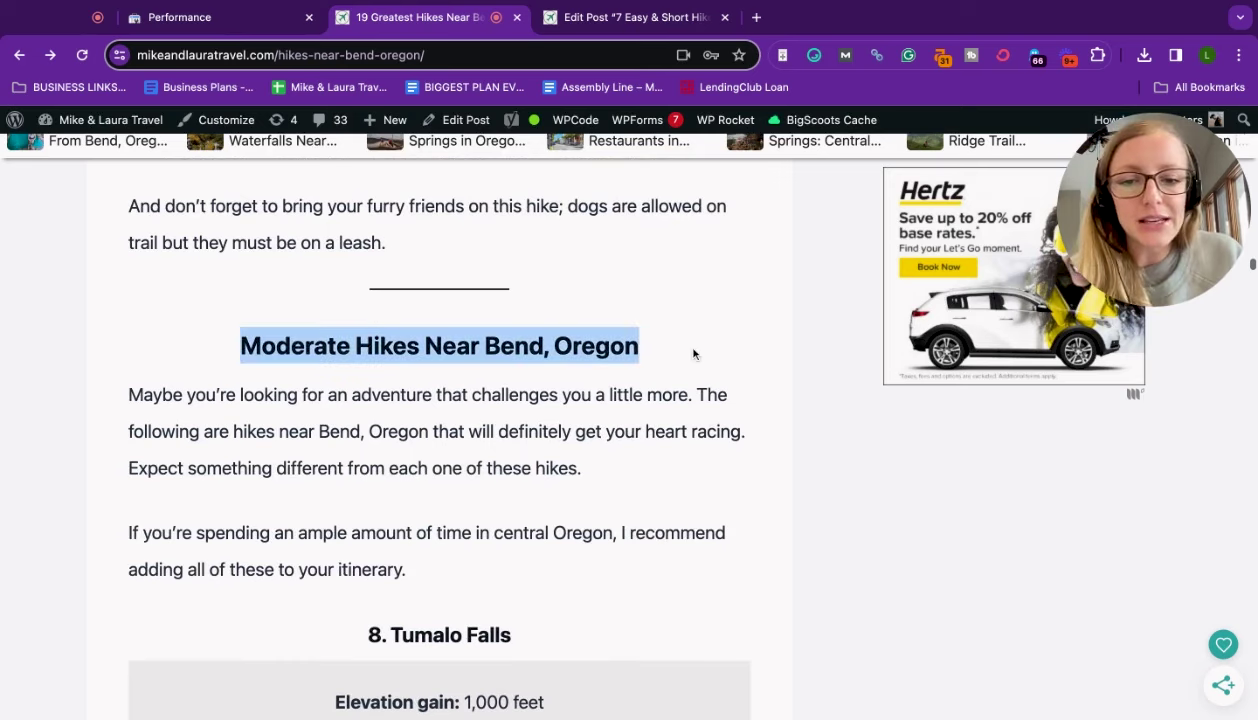
left_click(694, 354)
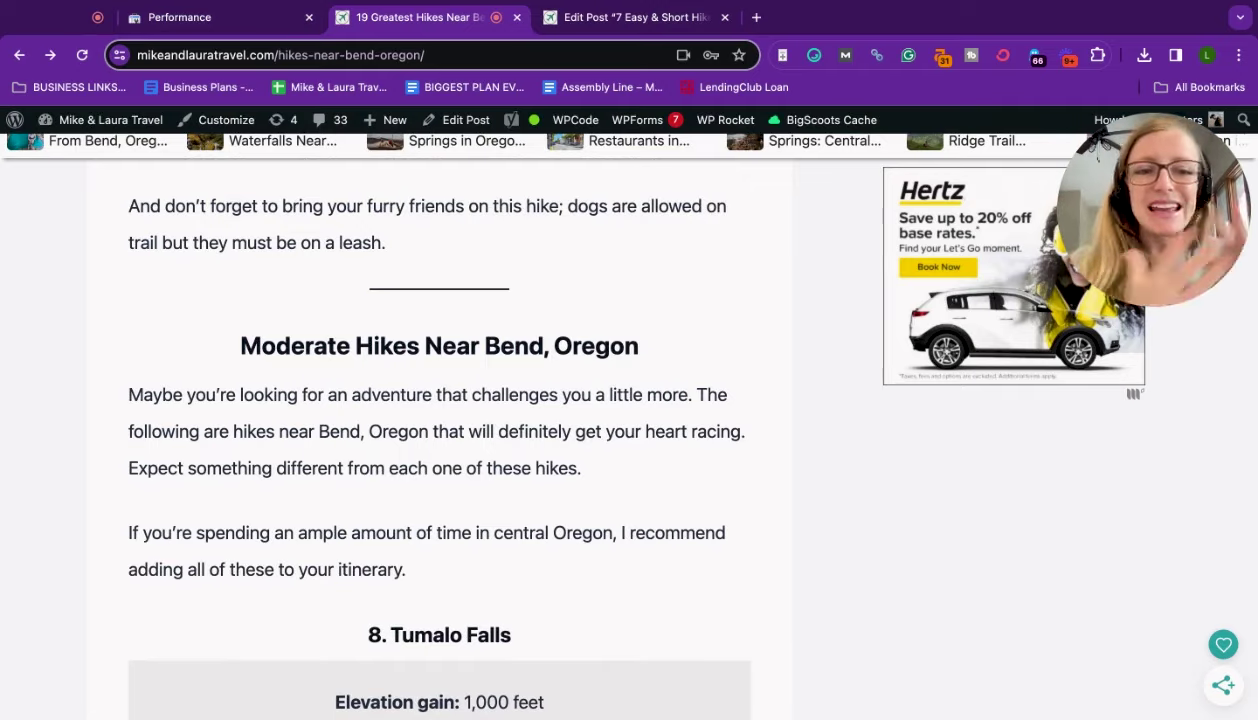
Step: Review the published post's moderate hikes and continue to the "Epic Hikes Near Bend, Oregon" section with South Sister
scroll(628, 328, "down", 20)
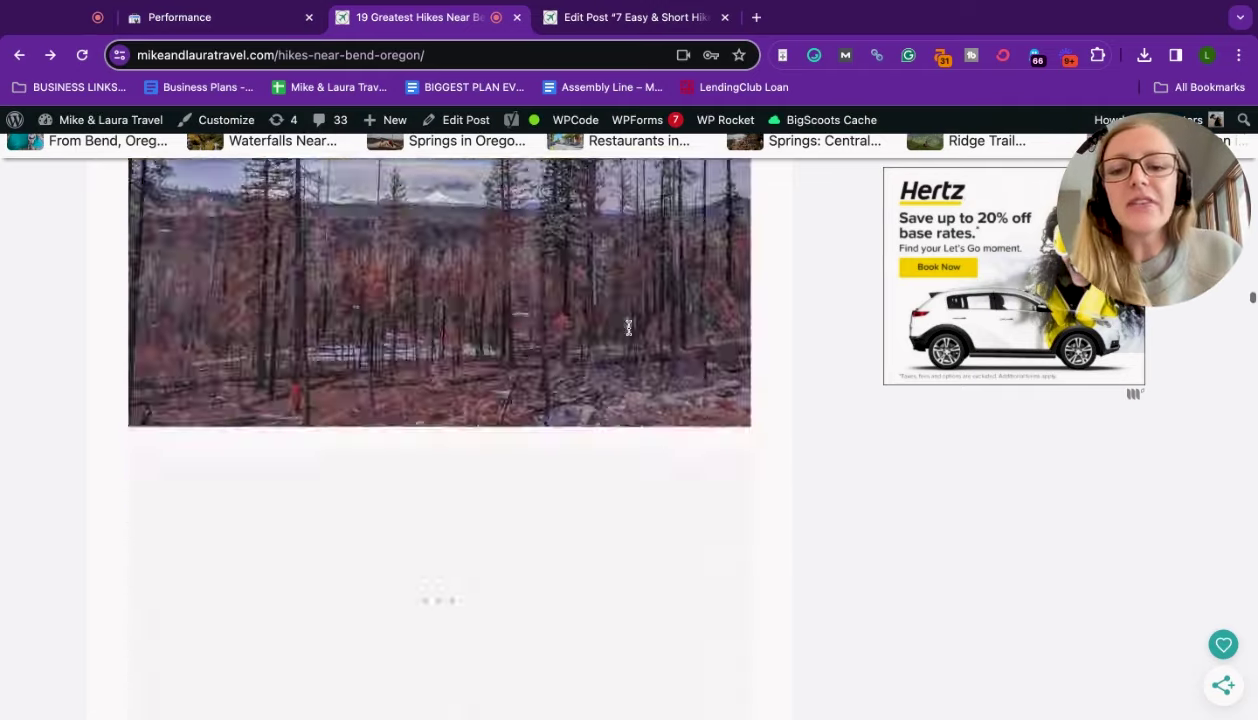
scroll(628, 328, "down", 20)
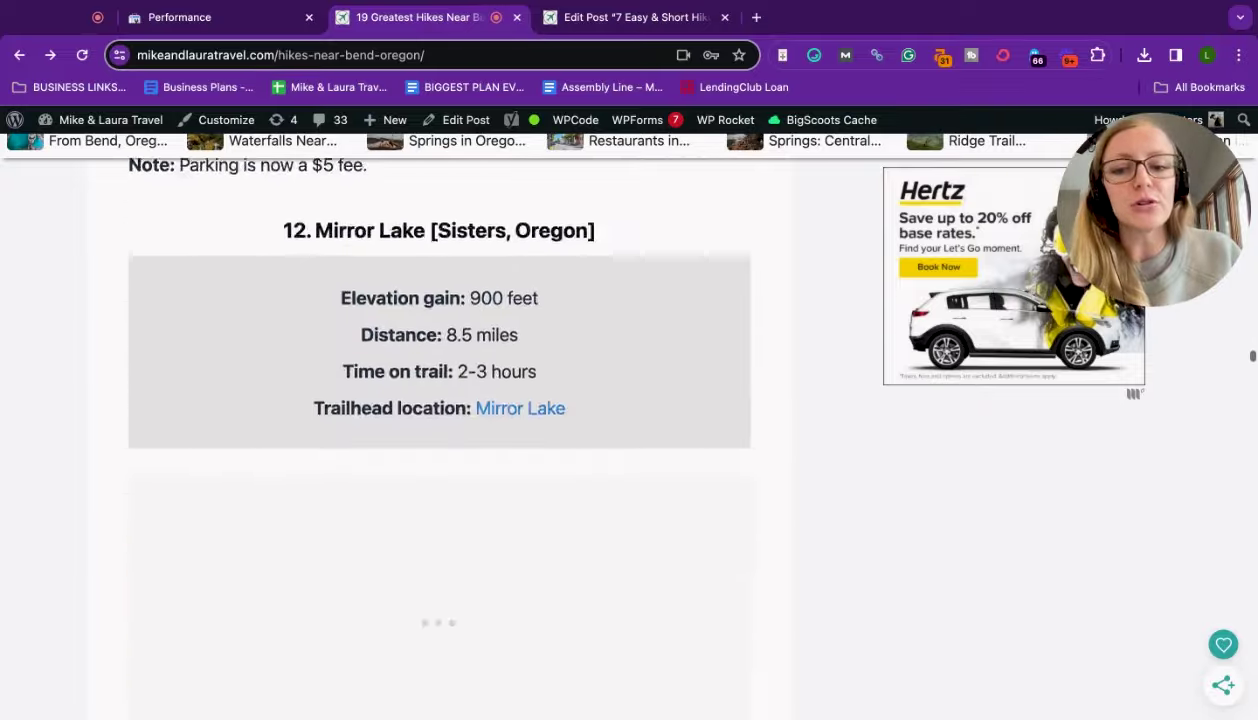
scroll(433, 430, "down", 15)
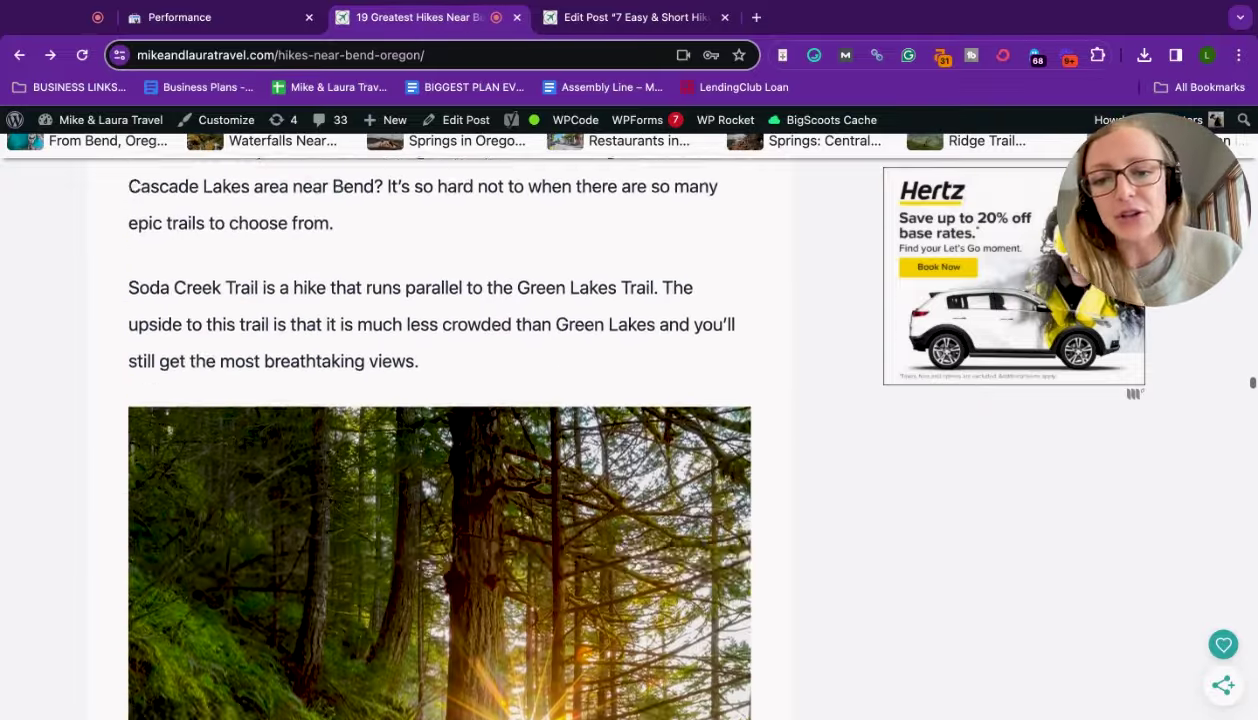
scroll(439, 430, "down", 15)
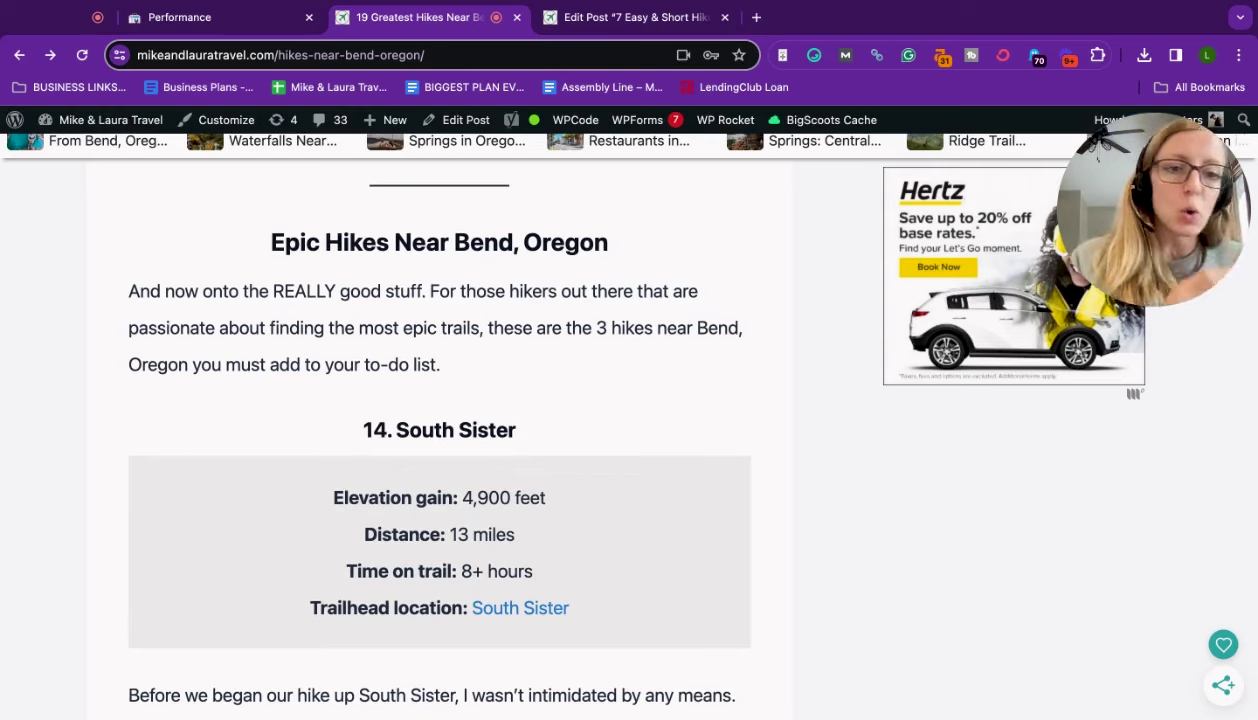
scroll(439, 430, "down", 3)
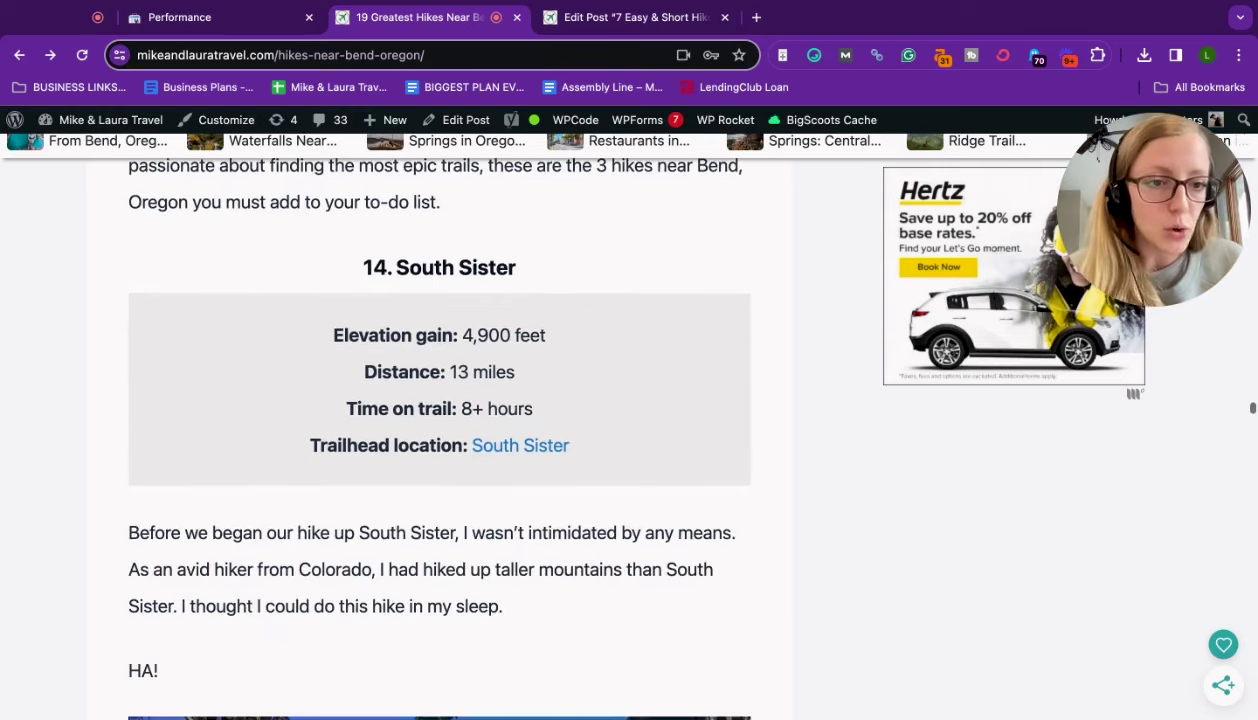
scroll(439, 430, "up", 2)
Step: Check the page's queries in Search Console again and return to the published post to look back over its moderate hikes
left_click(187, 17)
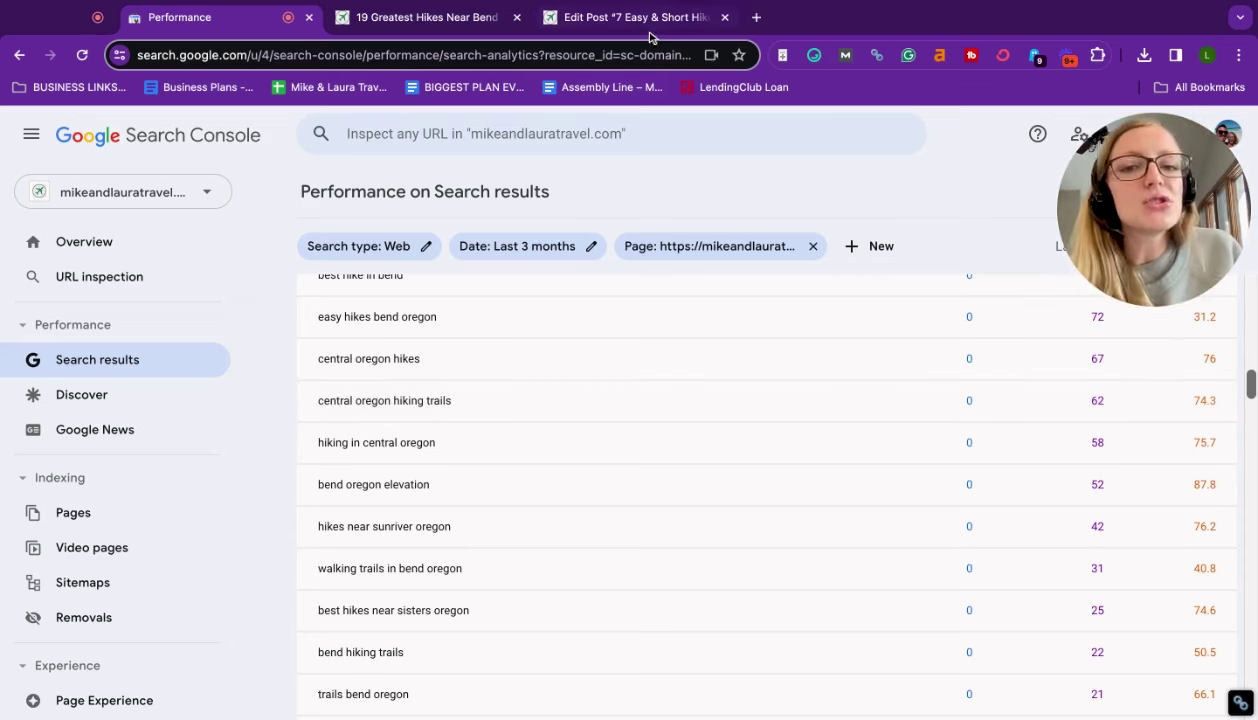
left_click(449, 28)
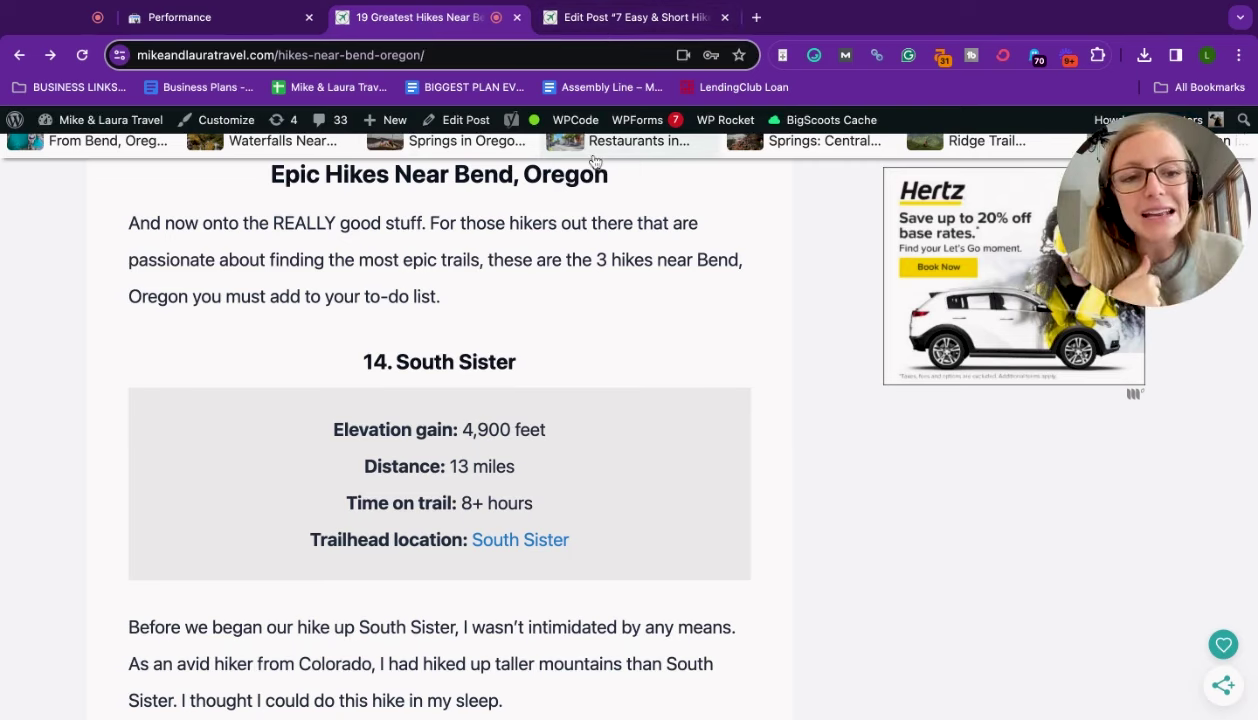
scroll(541, 320, "up", 4)
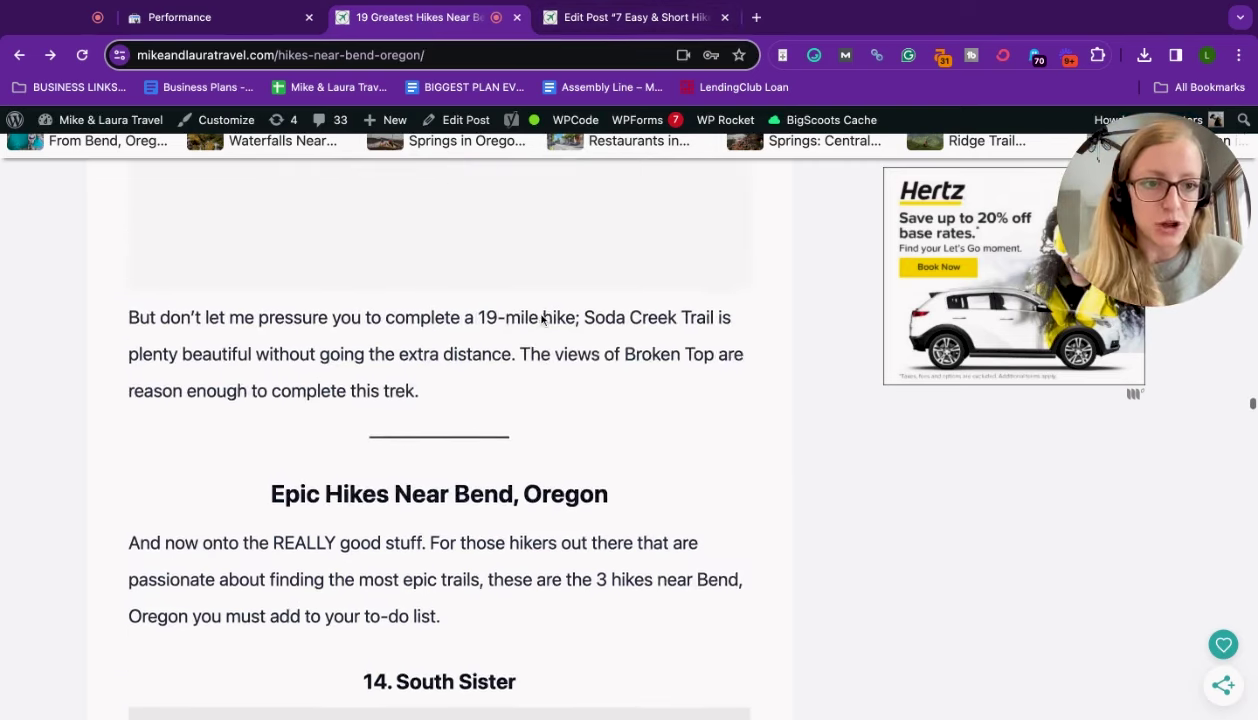
scroll(764, 408, "up", 6)
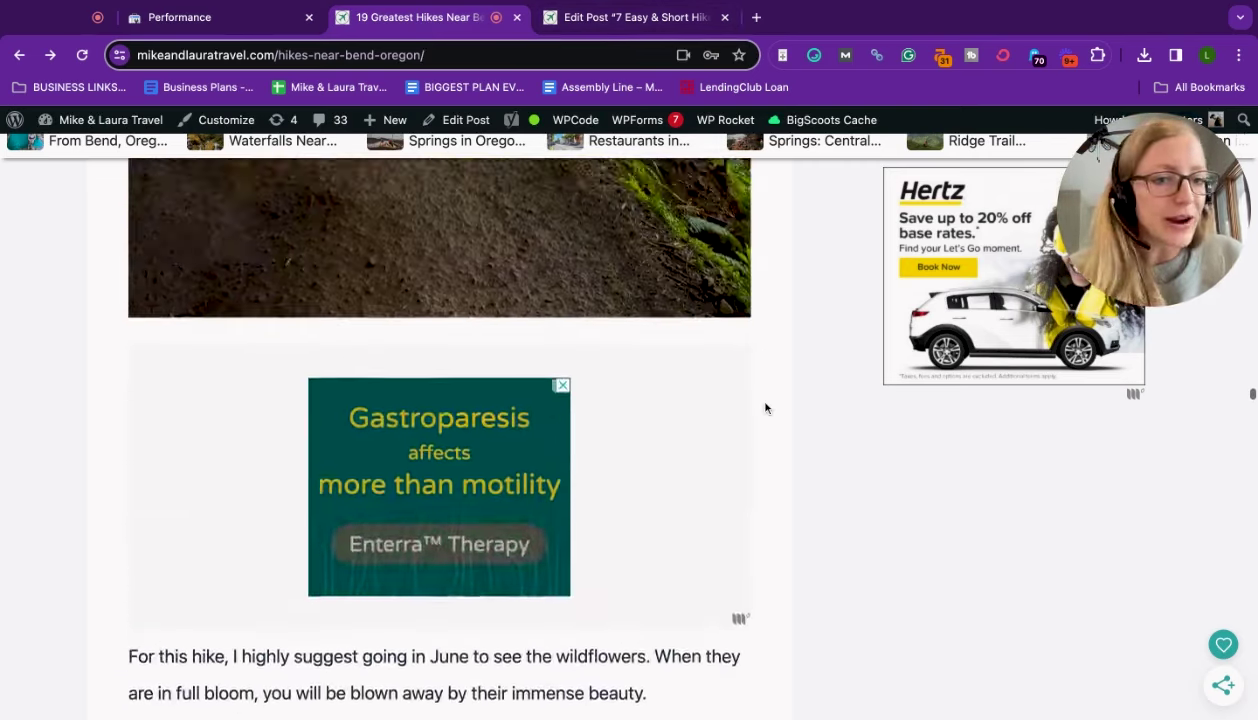
scroll(764, 408, "down", 5)
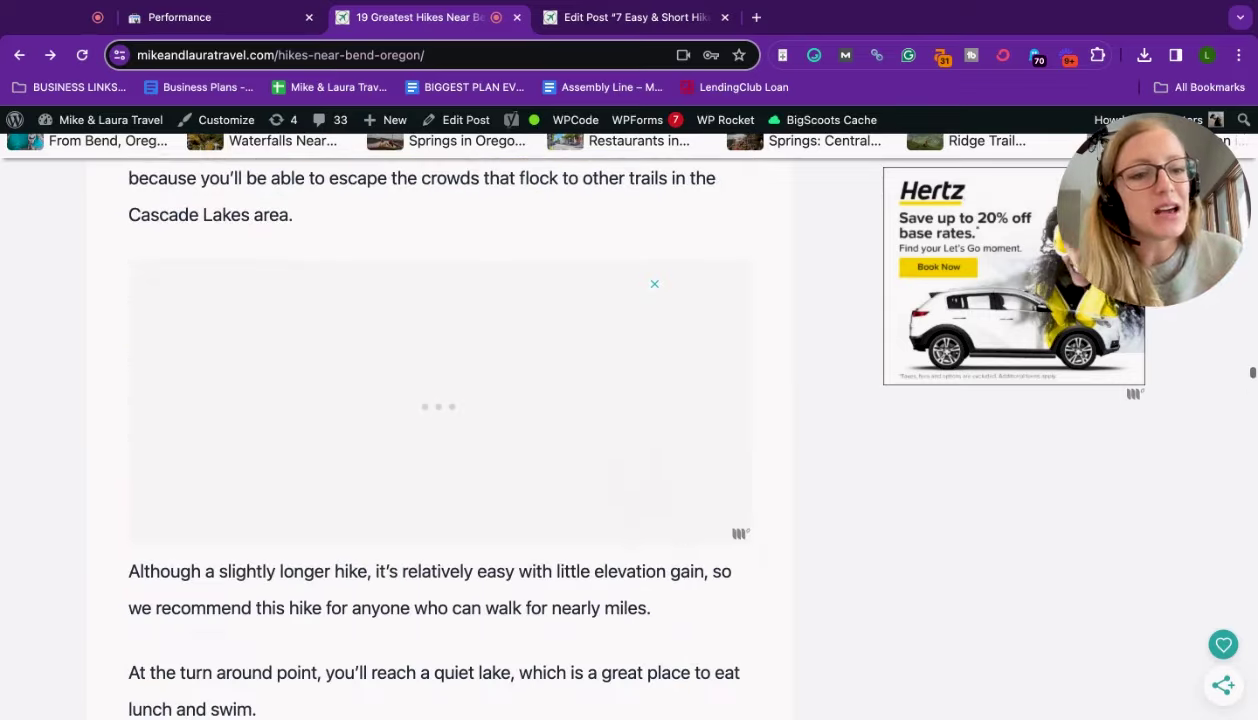
Step: Switch from the published post to the easy hikes draft and examine its overview list and Pilot Butte's elevation gain, distance and trail time
scroll(440, 430, "up", 8)
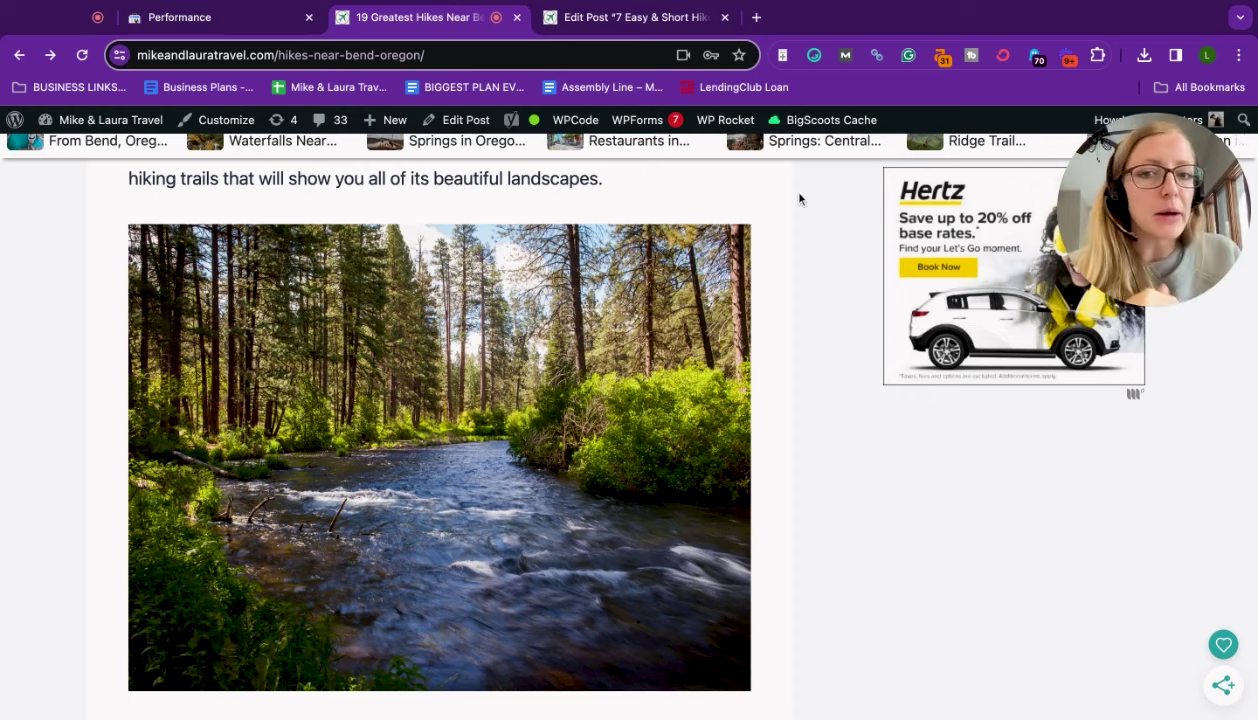
left_click(630, 15)
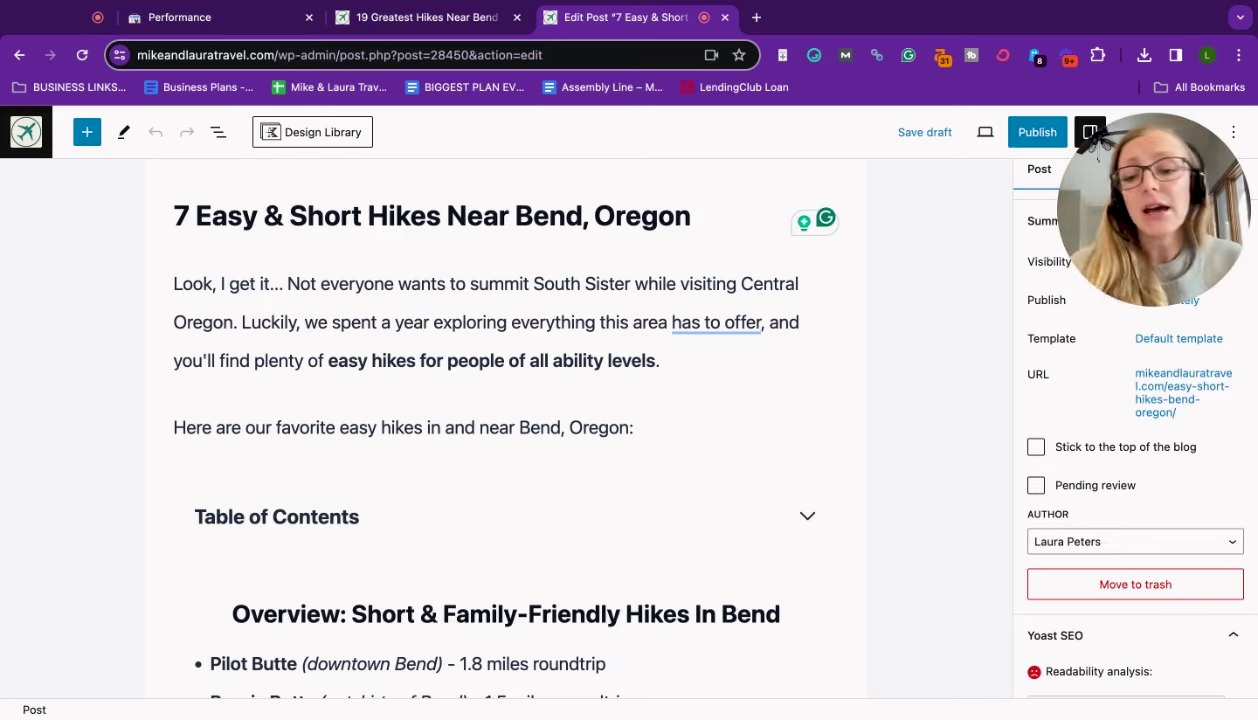
scroll(887, 351, "down", 8)
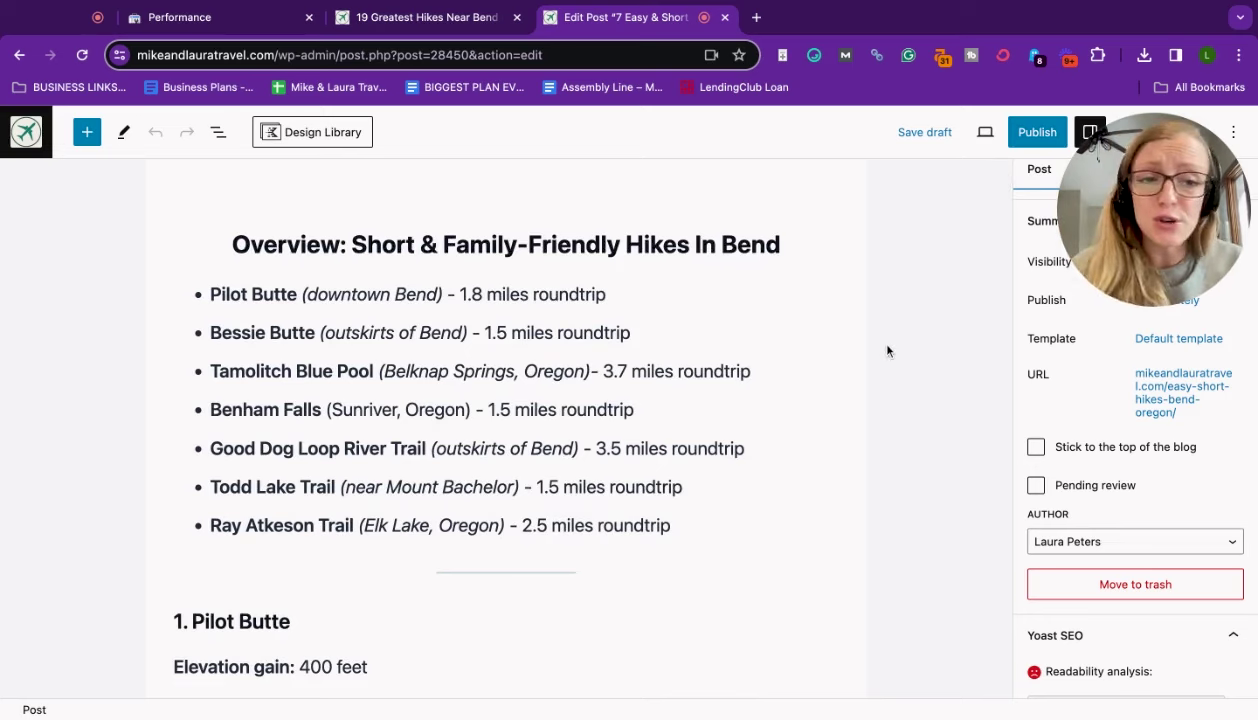
scroll(887, 351, "down", 5)
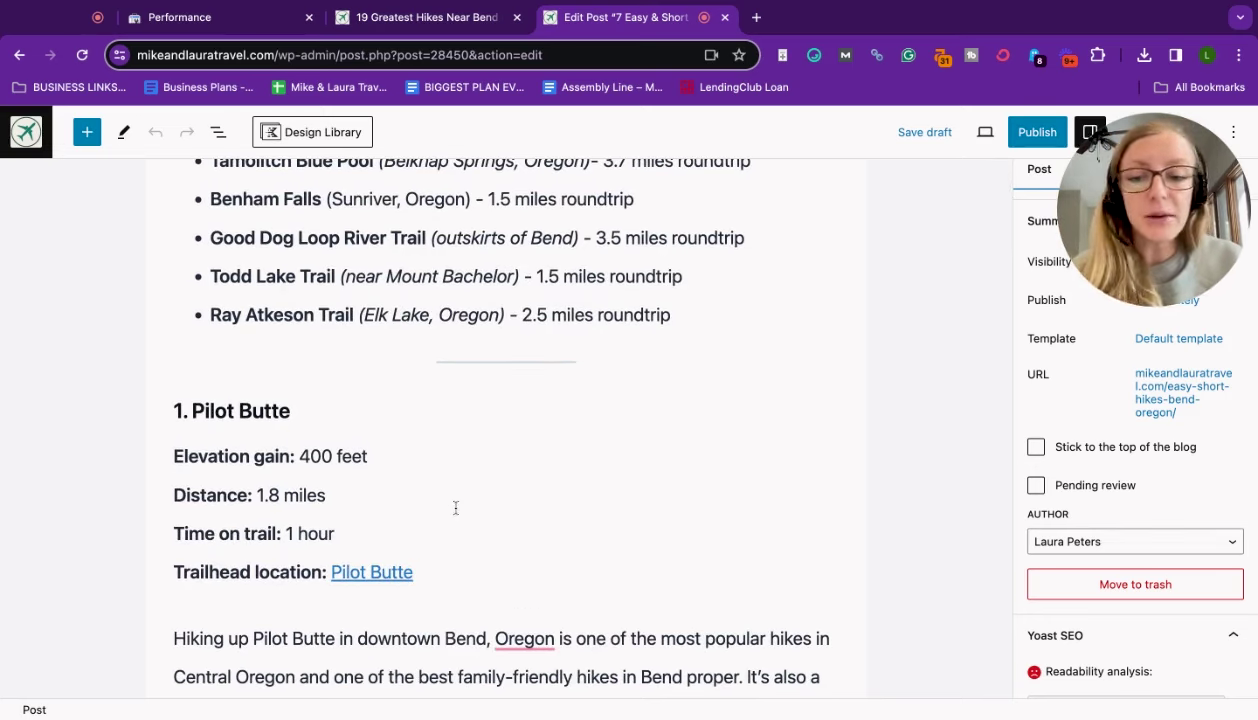
triple_click(421, 563)
left_click(526, 503)
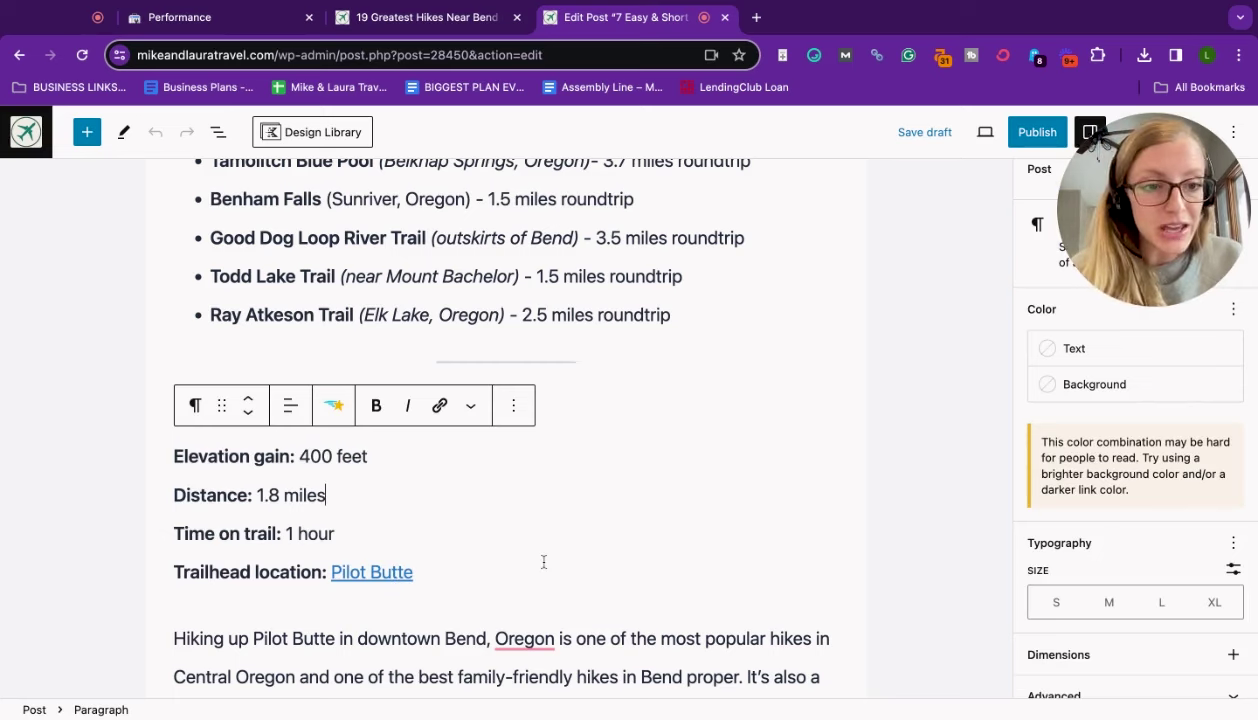
scroll(544, 562, "down", 2)
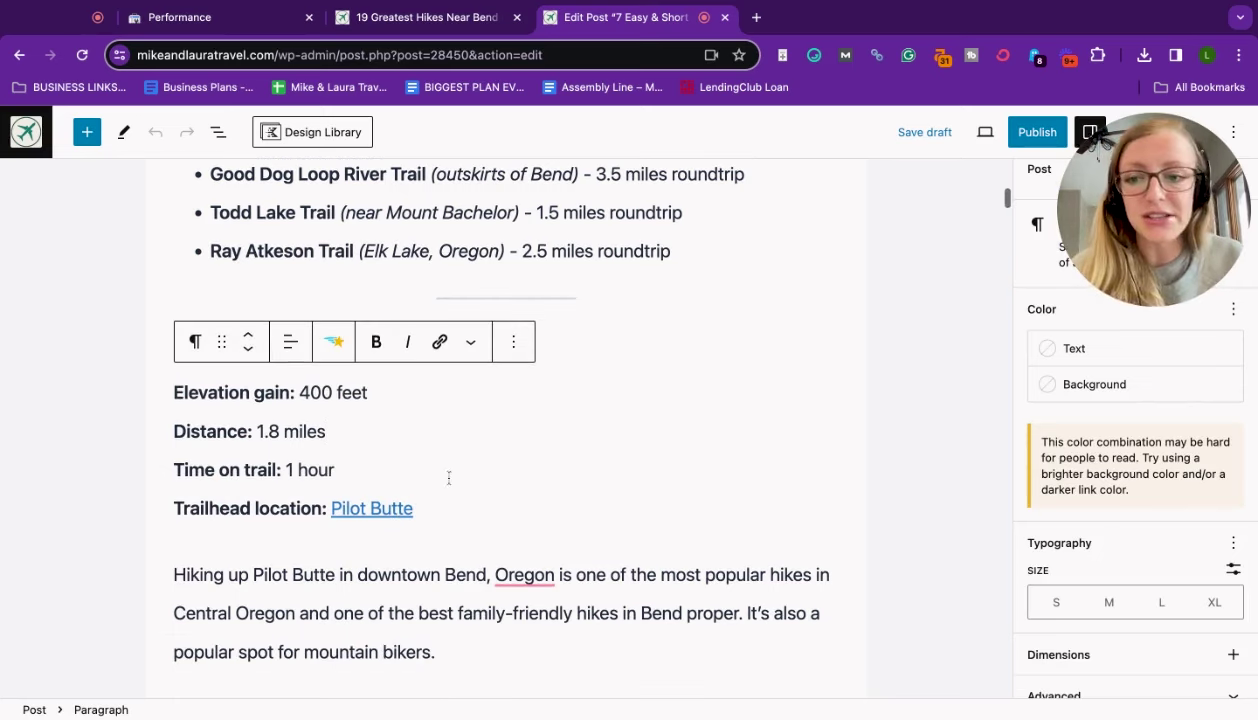
left_click(390, 408)
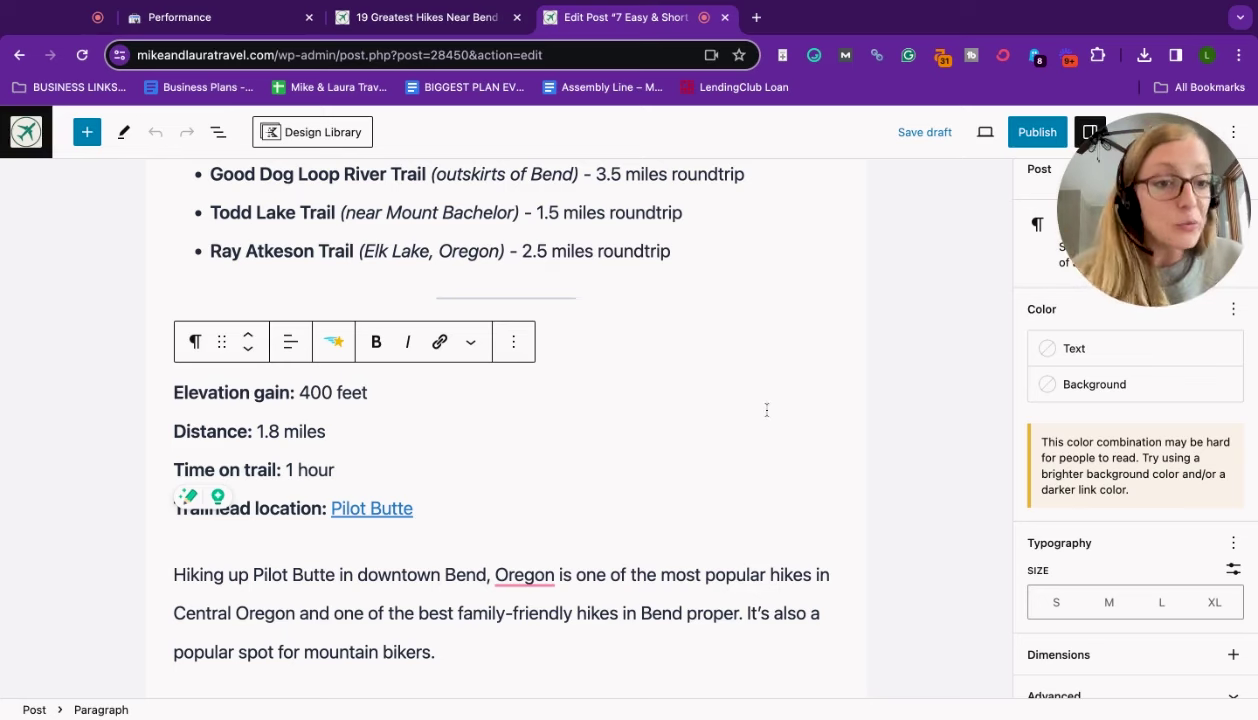
Step: Look back over the draft's "Overview: Short & Family-Friendly Hikes In Bend" list and return to the page's queries in Search Console
scroll(767, 410, "up", 5)
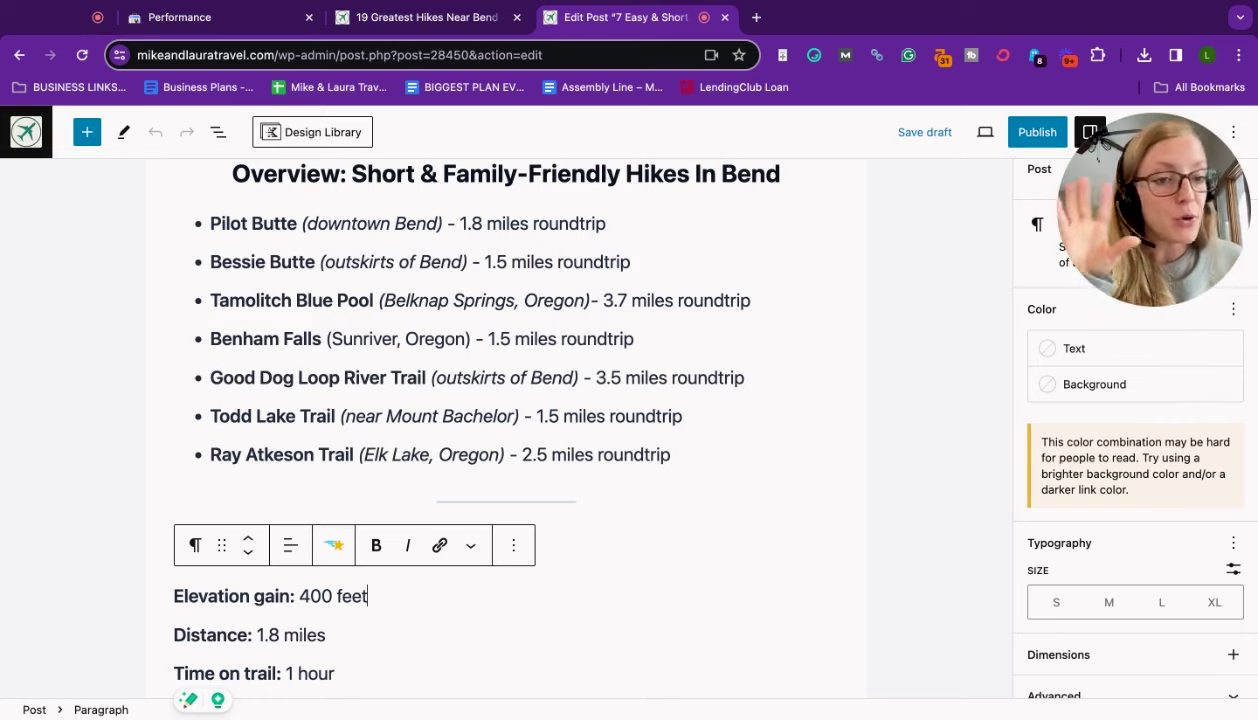
scroll(500, 400, "up", 3)
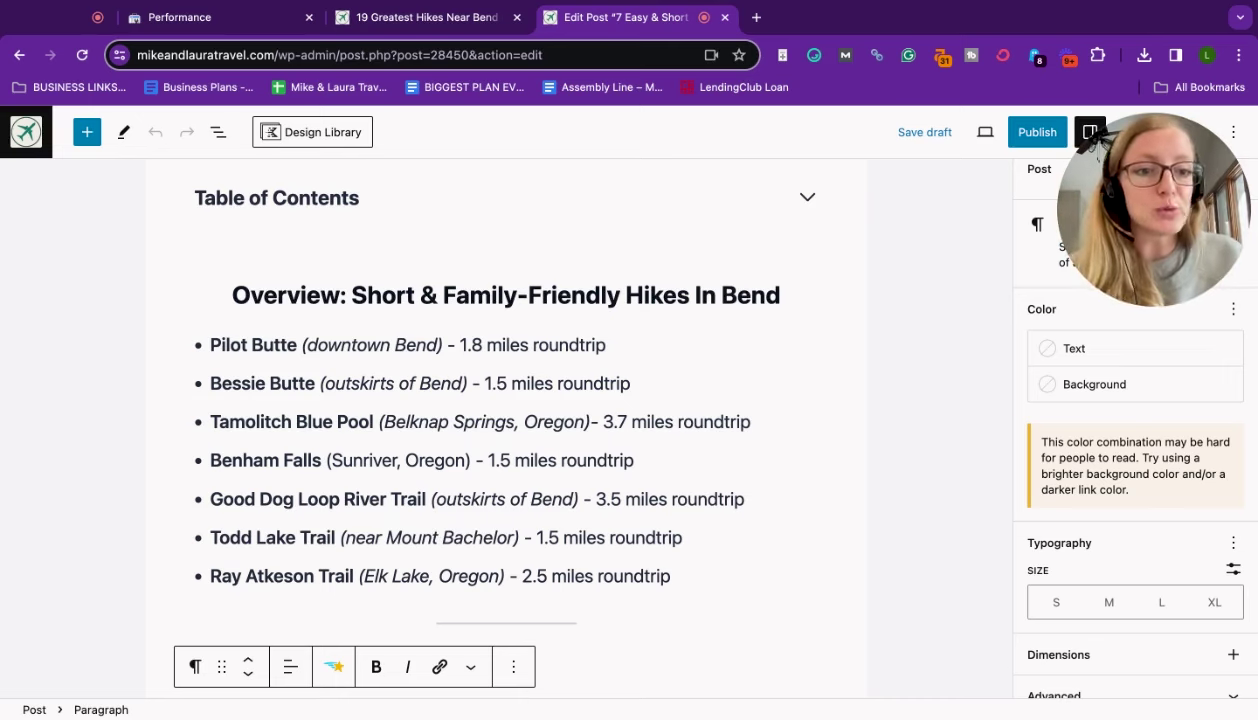
left_click(919, 531)
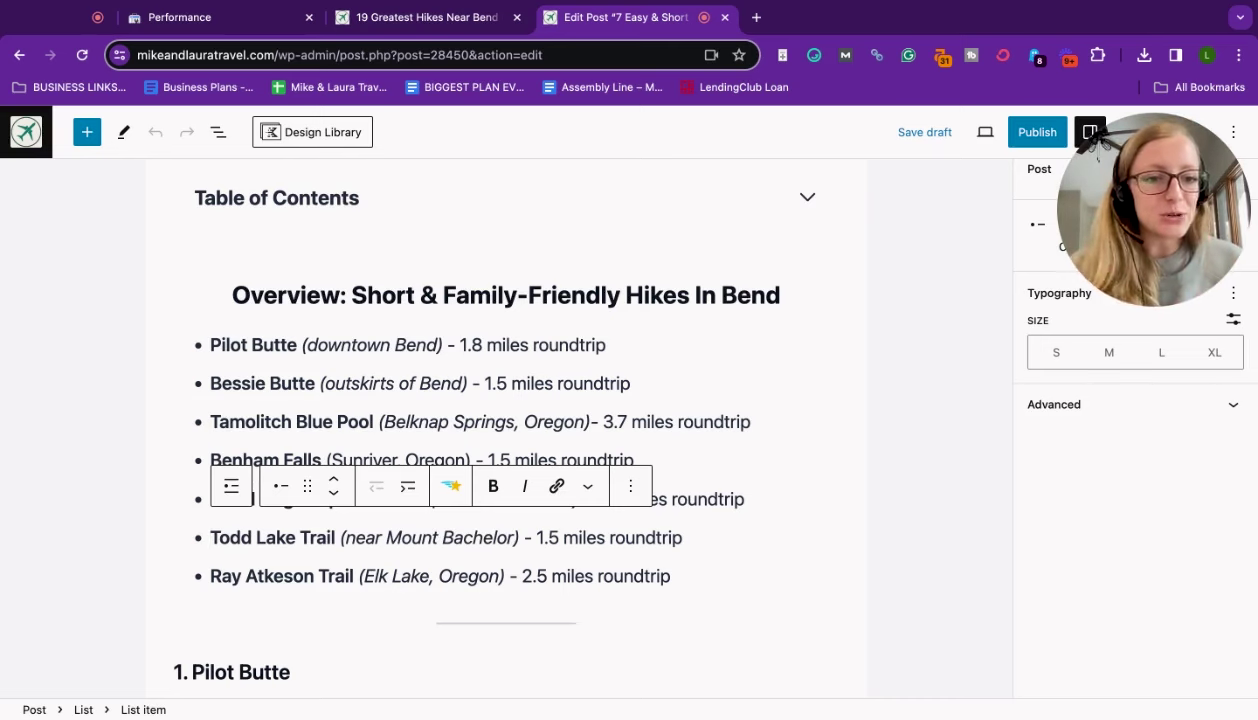
left_click(184, 27)
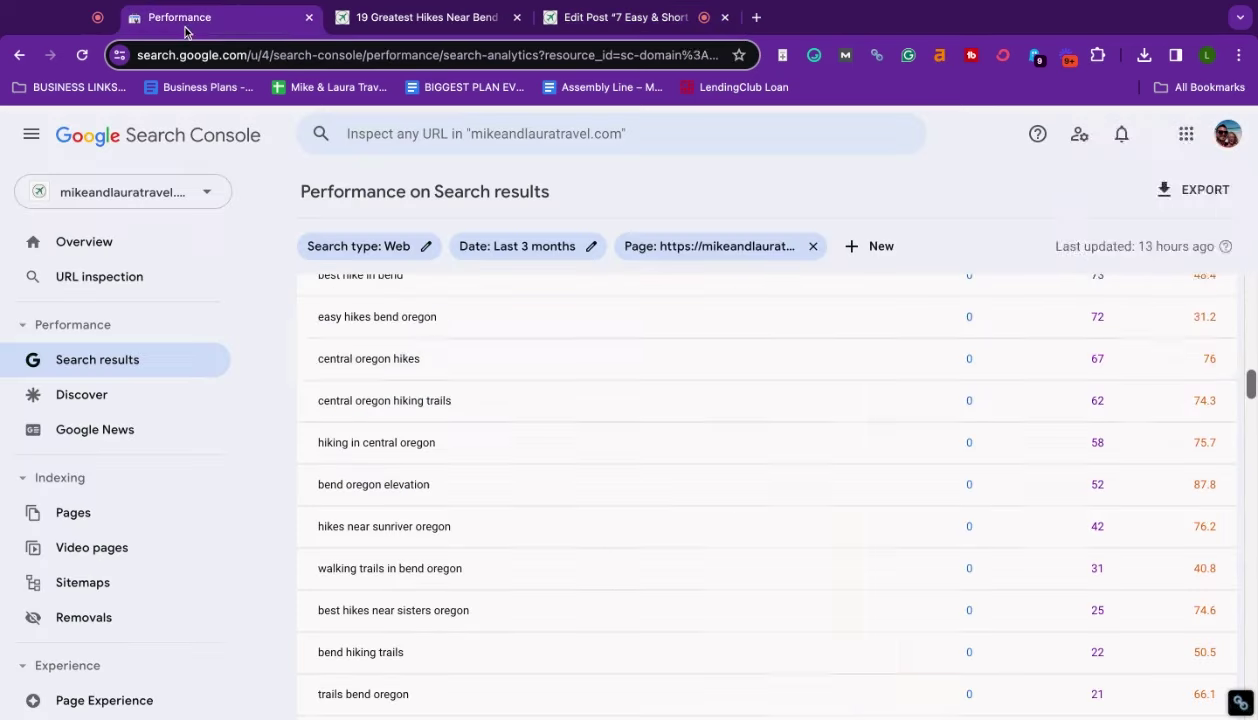